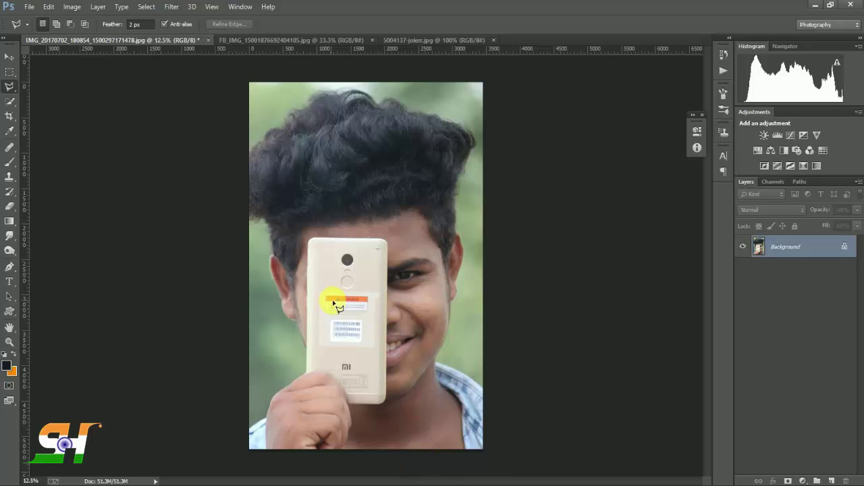
Apply Camera Raw with Clarity +100, Shadows +100, Blacks -39 and Saturation -19.
key("v")
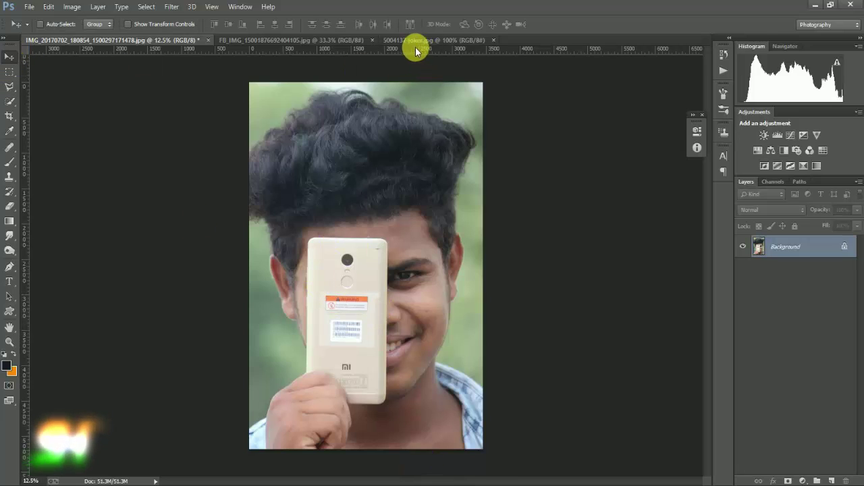
left_click(172, 7)
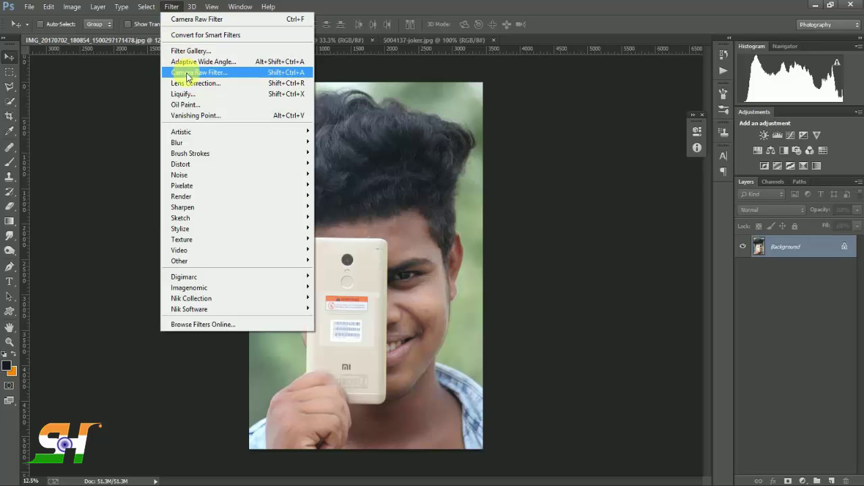
left_click(186, 73)
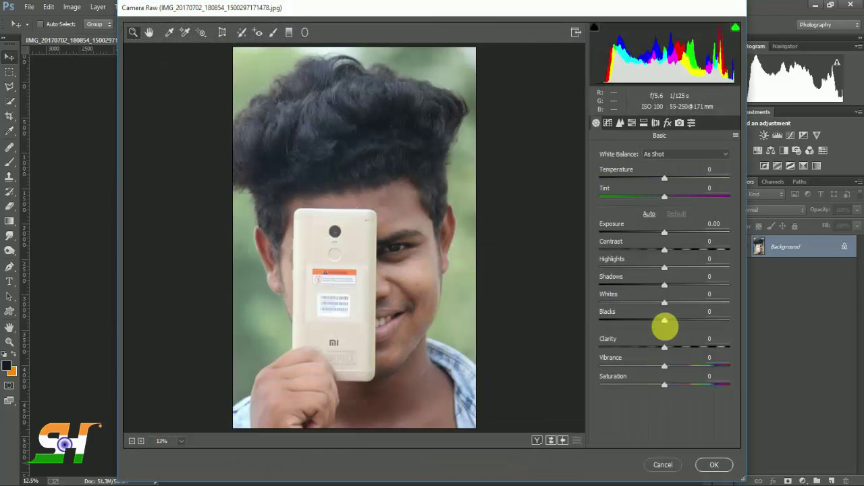
left_click_drag(700, 350, 752, 341)
left_click_drag(664, 320, 646, 322)
left_click_drag(707, 287, 735, 288)
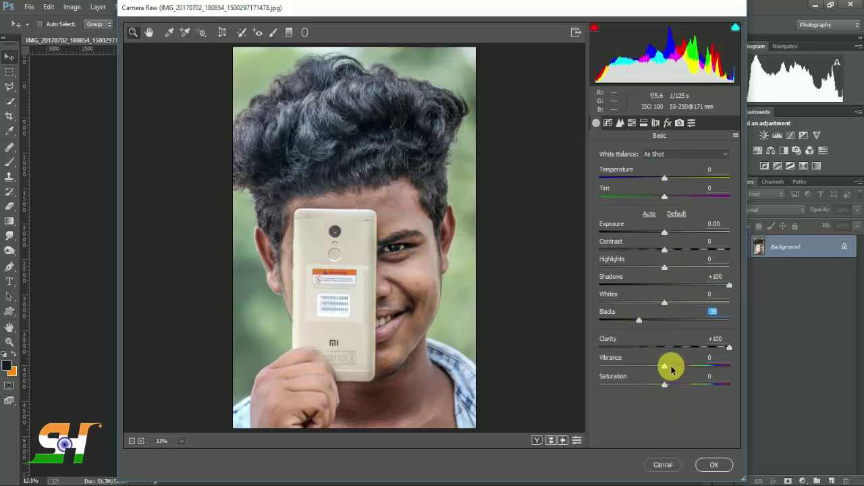
mouse_move(658, 386)
left_mouse_down()
mouse_move(684, 386)
mouse_move(661, 376)
left_mouse_up()
In HSL/Grayscale, raise Blues saturation to +33 and Greens saturation to +67.
left_click(634, 124)
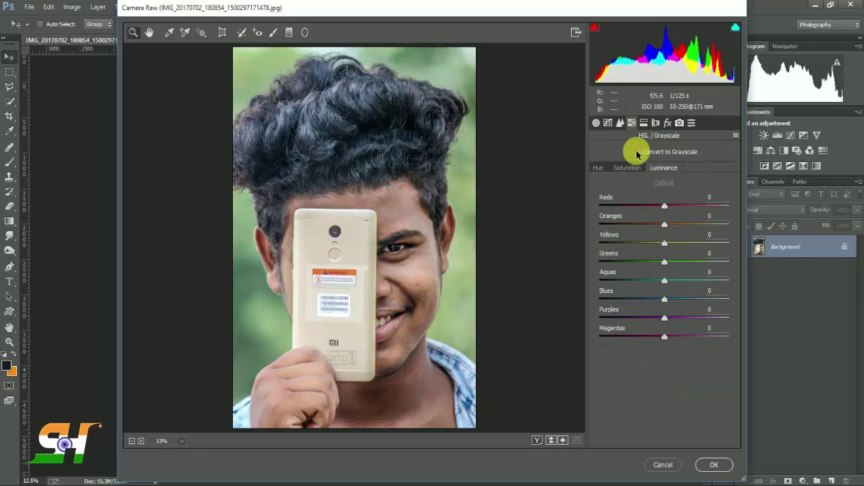
left_click(599, 168)
left_click(627, 168)
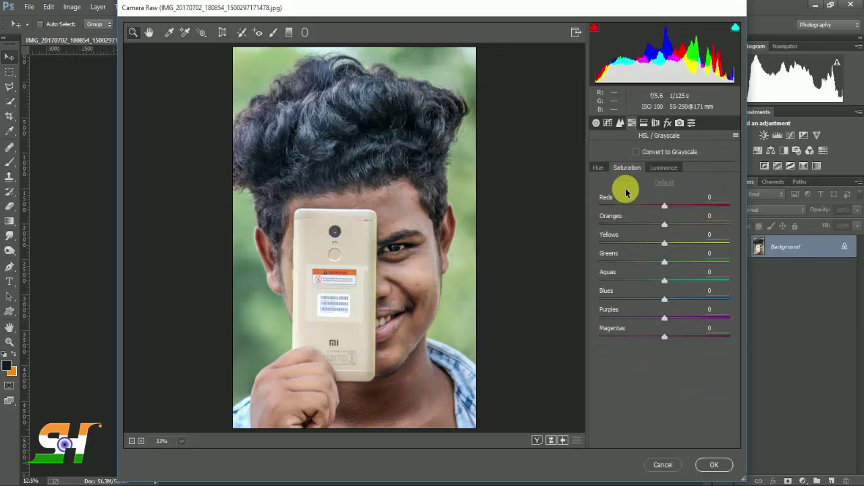
left_click_drag(698, 299, 687, 300)
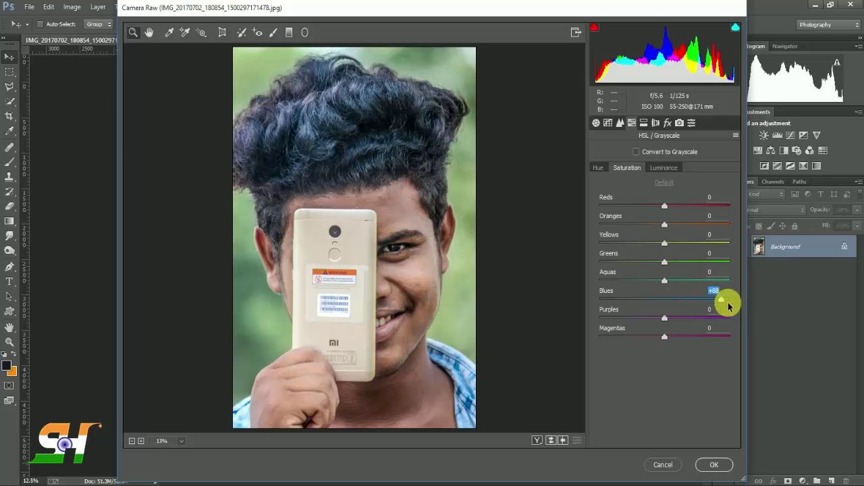
left_click(660, 169)
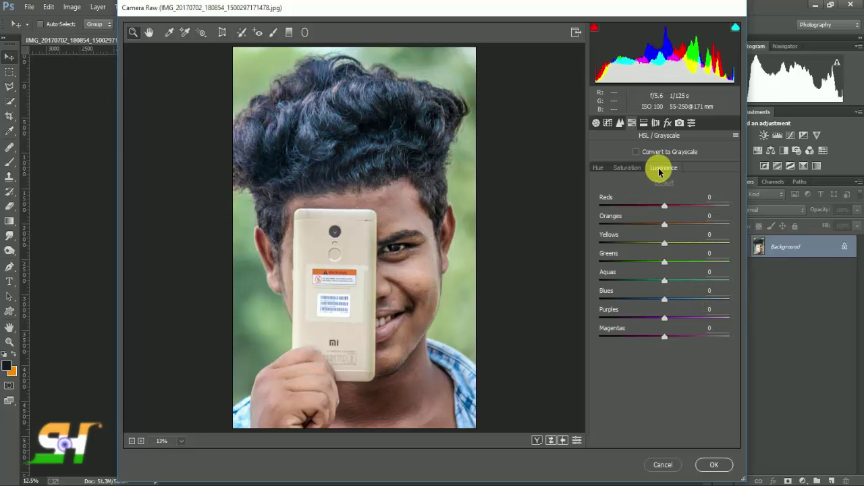
left_click(627, 167)
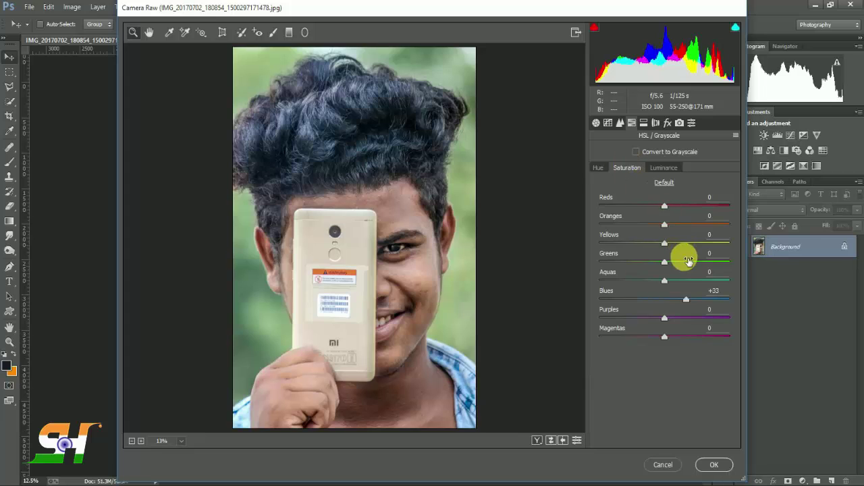
mouse_move(688, 261)
left_mouse_down()
mouse_move(719, 262)
mouse_move(652, 267)
left_mouse_up()
Shift Greens hue +12, lift Oranges luminance +27, and apply the Camera Raw filter.
left_click(597, 169)
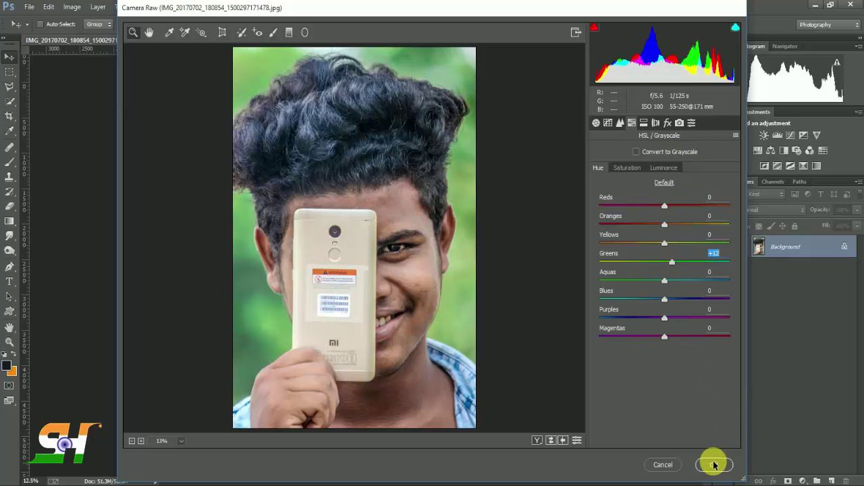
left_click(664, 167)
left_click_drag(665, 225, 682, 227)
left_click(628, 169)
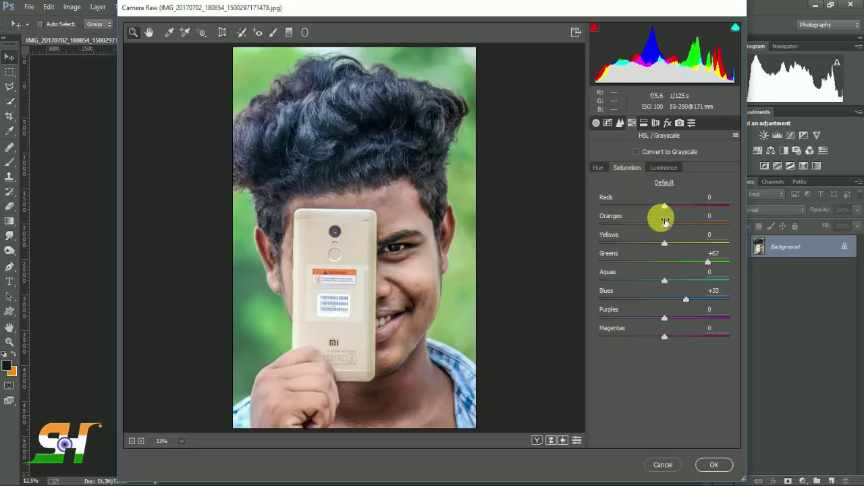
left_click(712, 467)
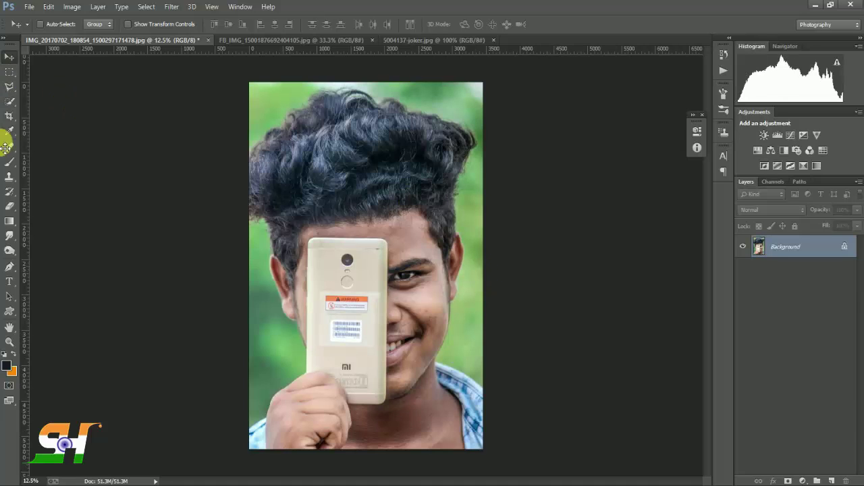
Zoom in on the forehead and duplicate the photo onto Layer 1.
left_click(10, 235)
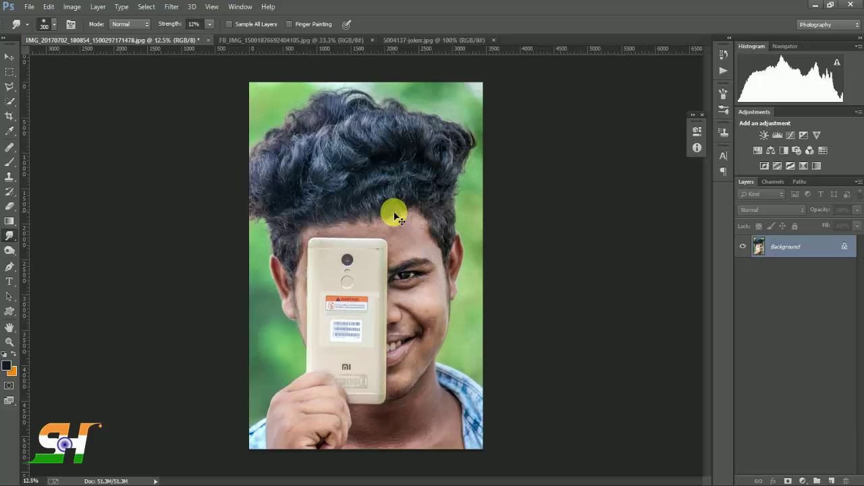
scroll(398, 217, "up", 2)
scroll(395, 214, "up", 1)
mouse_move(396, 212)
left_mouse_down()
mouse_move(376, 256)
mouse_move(387, 269)
mouse_move(445, 291)
mouse_move(492, 282)
mouse_move(468, 259)
left_mouse_up()
key("j")
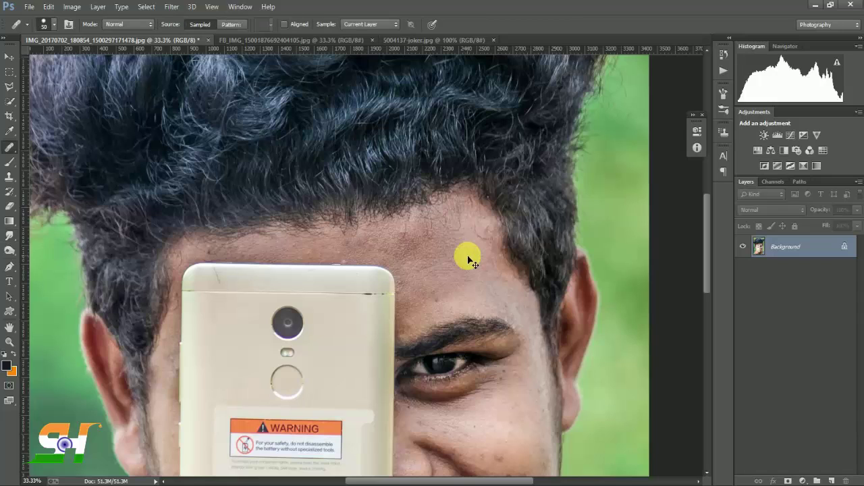
key("ctrl+j")
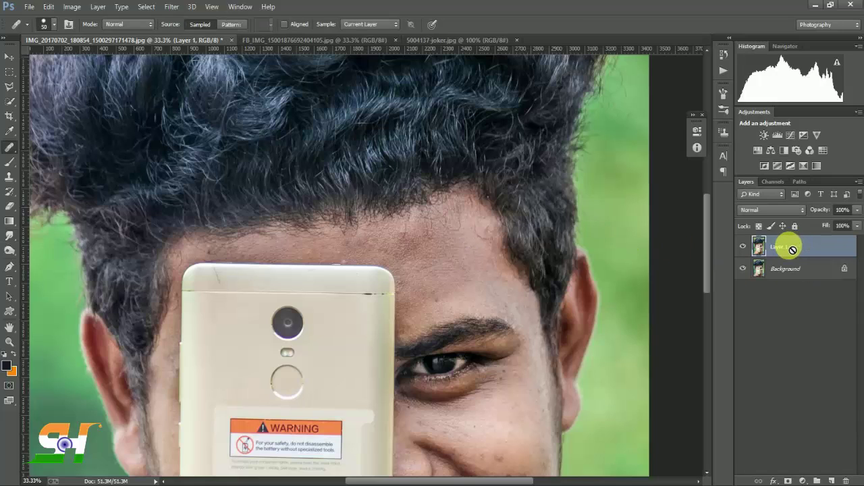
Smudge the forehead skin smooth at 19% strength, varying the brush size.
left_click(10, 235)
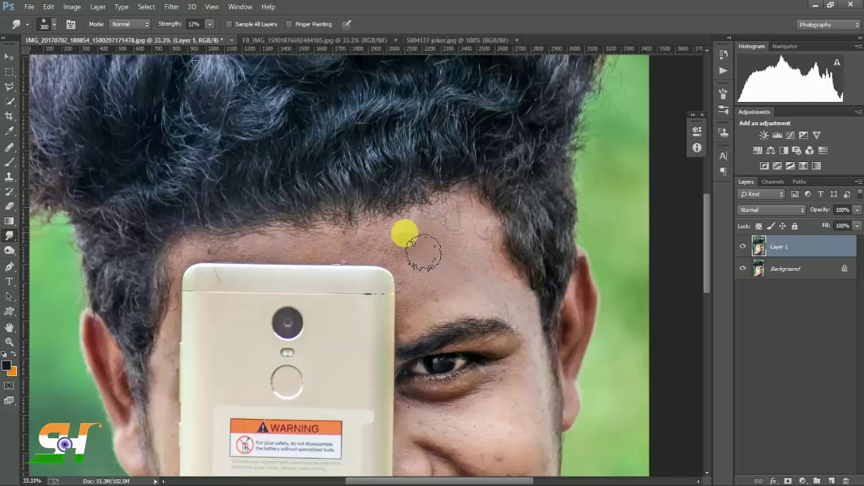
mouse_move(423, 253)
left_mouse_down()
mouse_move(499, 251)
mouse_move(510, 314)
mouse_move(517, 312)
mouse_move(458, 318)
mouse_move(463, 304)
mouse_move(432, 333)
mouse_move(428, 295)
mouse_move(392, 263)
mouse_move(393, 276)
mouse_move(458, 278)
mouse_move(463, 258)
mouse_move(318, 257)
mouse_move(385, 266)
mouse_move(290, 249)
left_mouse_up()
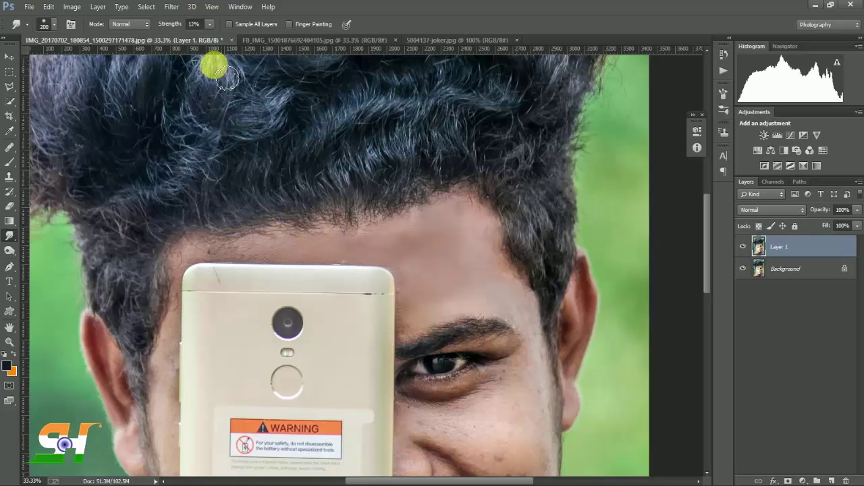
left_click(209, 24)
left_click_drag(214, 37, 218, 38)
mouse_move(383, 244)
left_mouse_down()
mouse_move(426, 246)
mouse_move(472, 304)
mouse_move(477, 289)
mouse_move(414, 329)
mouse_move(416, 306)
left_mouse_up()
key("bracketleft")
key("bracketleft")
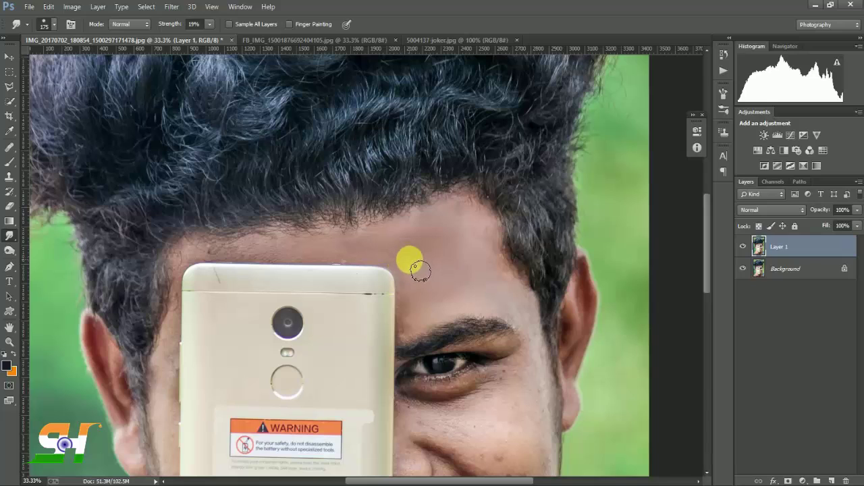
key("bracketright")
key("bracketright")
mouse_move(413, 316)
left_mouse_down()
mouse_move(376, 253)
mouse_move(295, 261)
mouse_move(380, 272)
mouse_move(252, 257)
mouse_move(204, 266)
mouse_move(345, 271)
mouse_move(505, 242)
mouse_move(454, 295)
mouse_move(546, 402)
mouse_move(495, 183)
mouse_move(504, 296)
mouse_move(488, 293)
mouse_move(511, 282)
mouse_move(490, 264)
mouse_move(493, 231)
mouse_move(480, 236)
mouse_move(506, 232)
mouse_move(461, 259)
mouse_move(401, 247)
mouse_move(463, 266)
mouse_move(512, 344)
mouse_move(473, 400)
mouse_move(463, 400)
mouse_move(487, 274)
mouse_move(478, 301)
mouse_move(425, 341)
mouse_move(426, 299)
mouse_move(480, 239)
mouse_move(423, 343)
mouse_move(446, 338)
mouse_move(480, 236)
mouse_move(477, 351)
mouse_move(481, 326)
left_mouse_up()
key("bracketright")
key("bracketright")
key("bracketleft")
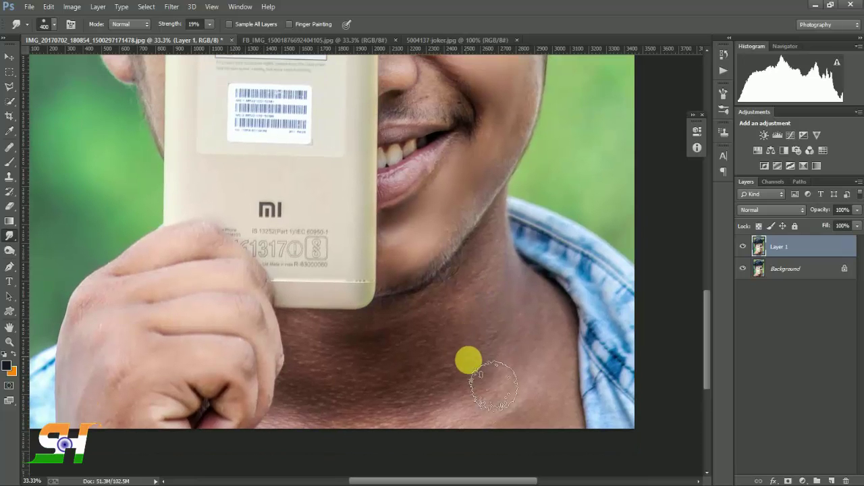
Smudge the neck, cheek, nose and jaw edge beside the phone, then zoom out.
key("bracketright")
key("bracketright")
mouse_move(536, 339)
left_mouse_down()
mouse_move(500, 279)
mouse_move(478, 324)
mouse_move(498, 384)
mouse_move(473, 371)
mouse_move(356, 411)
mouse_move(434, 389)
mouse_move(378, 365)
mouse_move(415, 328)
mouse_move(442, 357)
mouse_move(461, 297)
mouse_move(481, 274)
mouse_move(372, 349)
mouse_move(317, 357)
mouse_move(287, 424)
mouse_move(329, 411)
mouse_move(110, 376)
left_mouse_up()
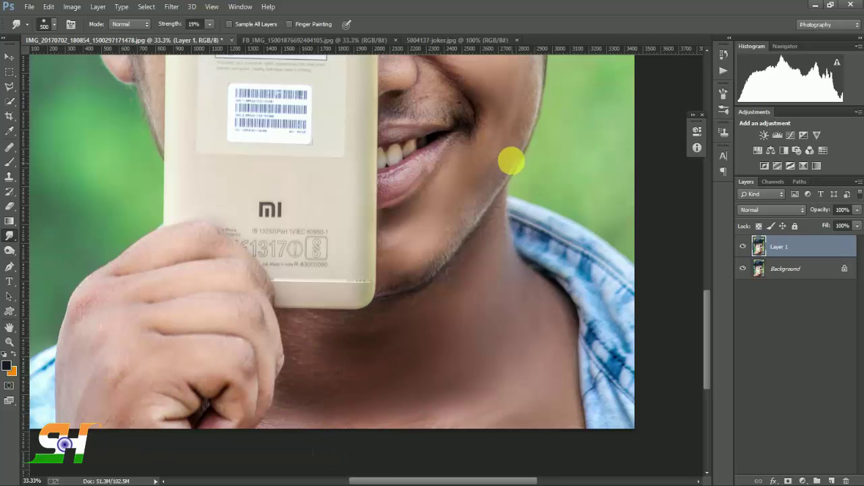
mouse_move(419, 276)
left_mouse_down()
mouse_move(388, 414)
mouse_move(463, 357)
mouse_move(455, 372)
mouse_move(389, 316)
mouse_move(372, 346)
mouse_move(293, 231)
mouse_move(380, 139)
mouse_move(284, 135)
mouse_move(321, 127)
mouse_move(130, 248)
mouse_move(138, 287)
left_mouse_up()
key("bracketleft")
key("bracketleft")
key("bracketleft")
key("bracketright")
key("bracketright")
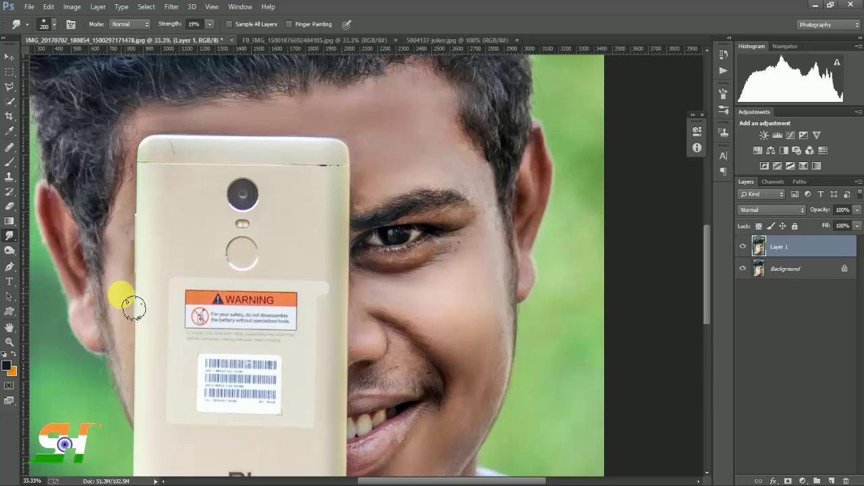
mouse_move(136, 328)
left_mouse_down()
mouse_move(135, 366)
mouse_move(136, 180)
left_mouse_up()
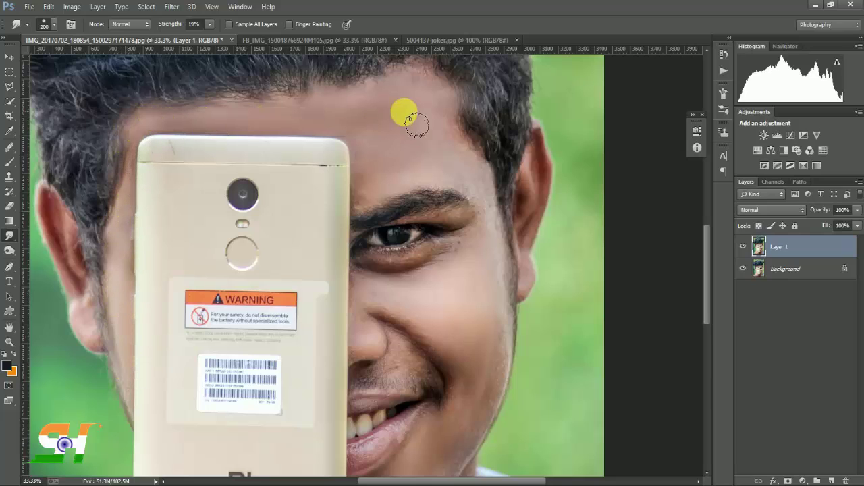
key("ctrl+minus")
key("ctrl+minus")
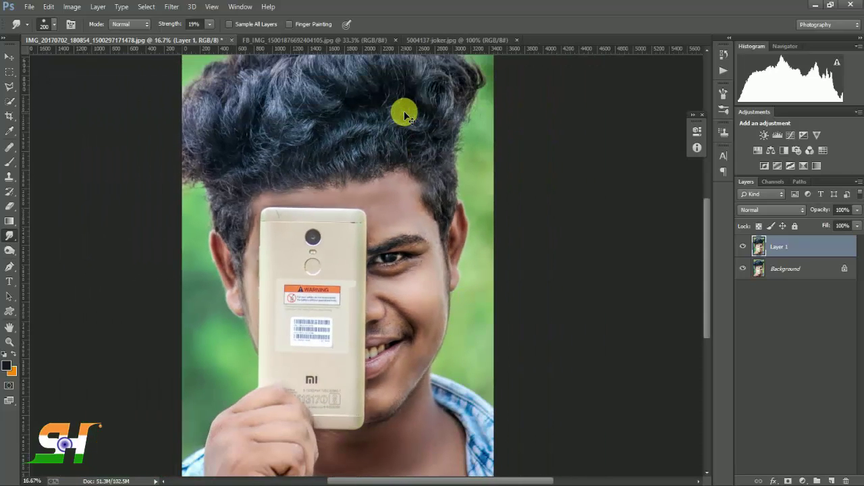
Lift the midtones with a Curves point moved from input 119 to output 127.
key("ctrl+m")
left_click(627, 266)
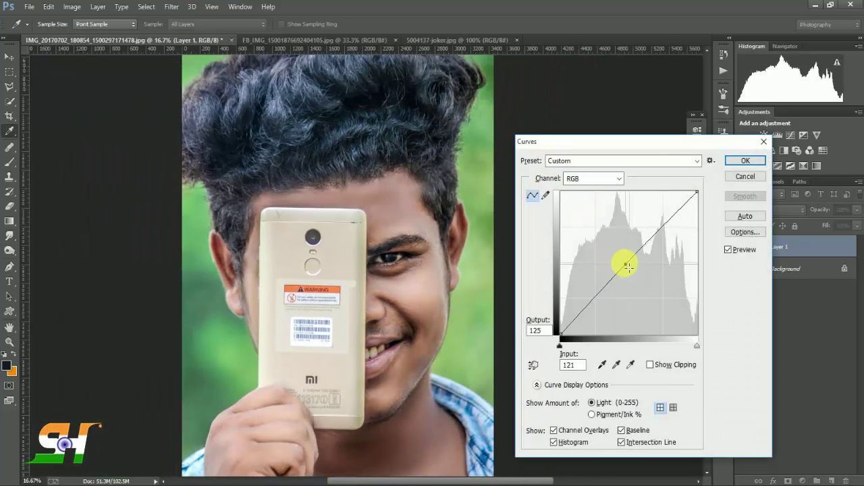
left_click_drag(628, 267, 629, 269)
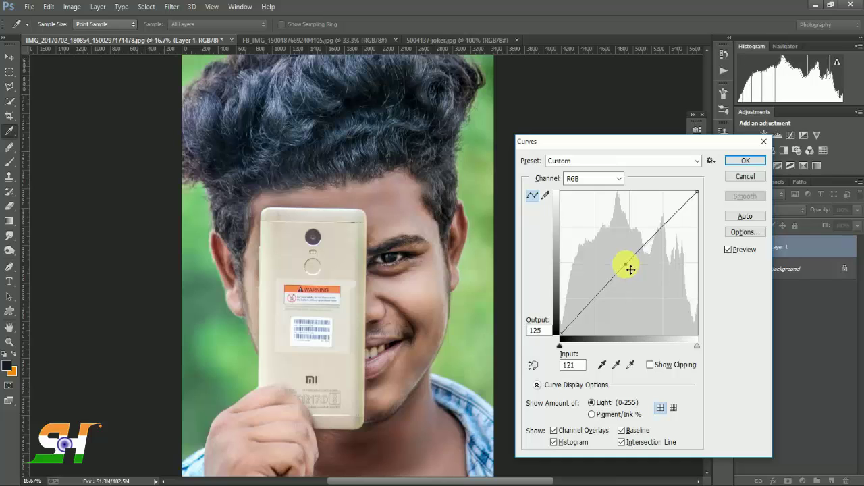
left_click(746, 178)
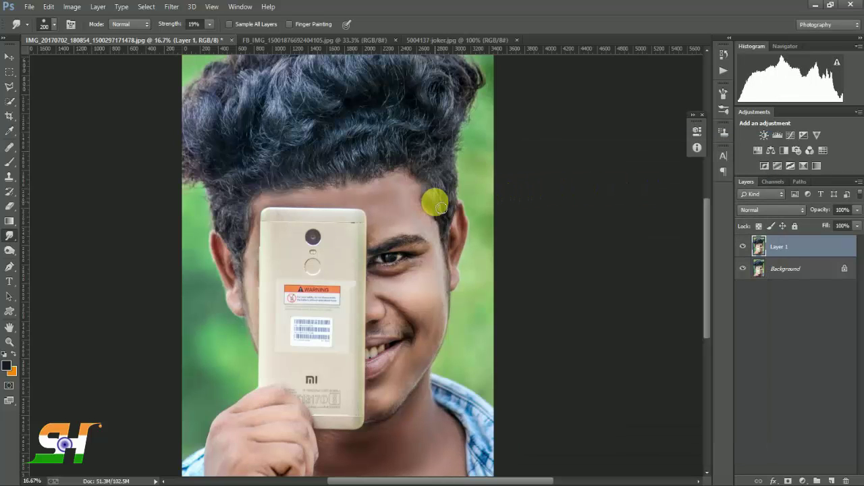
Open Image > Adjustments > Selective Color and accept it unchanged.
left_click(72, 7)
mouse_move(87, 35)
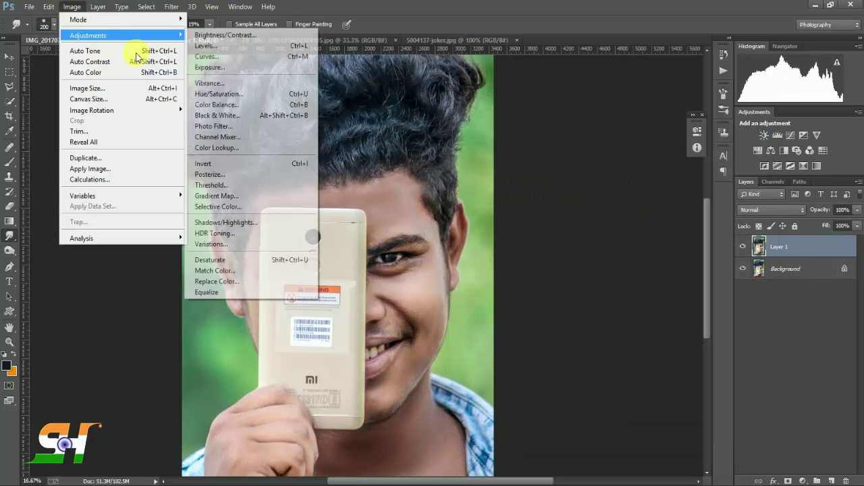
left_click(224, 208)
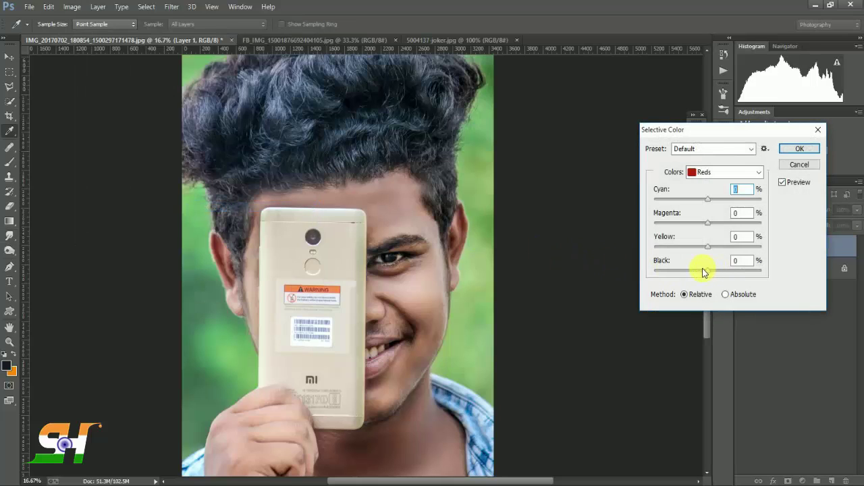
left_click(799, 150)
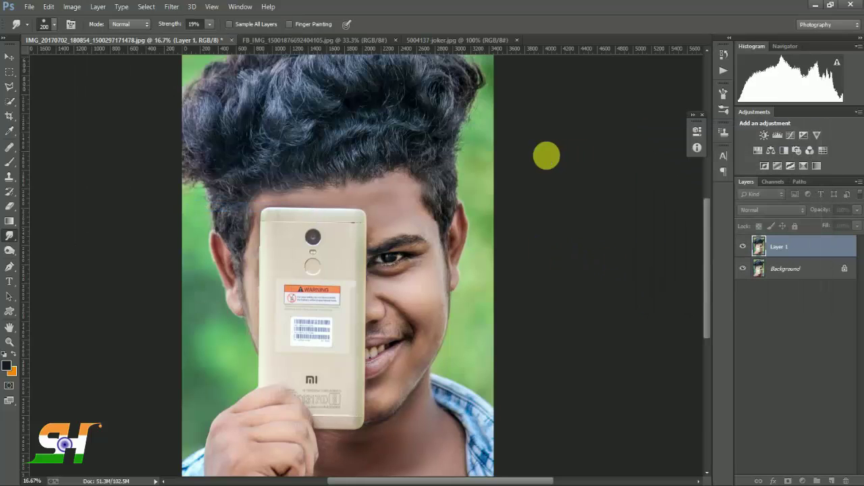
left_click(12, 172)
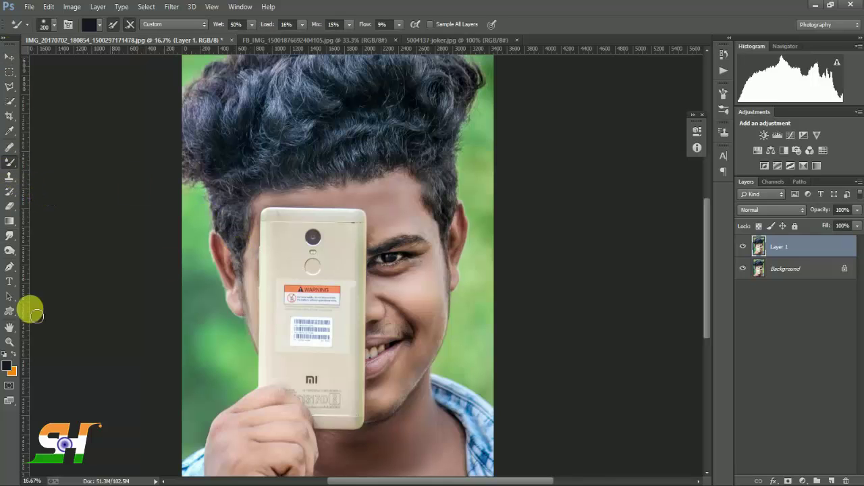
Sample the light skin tone e5c9be from the face as the painting colour.
left_click(10, 365)
left_click(406, 297)
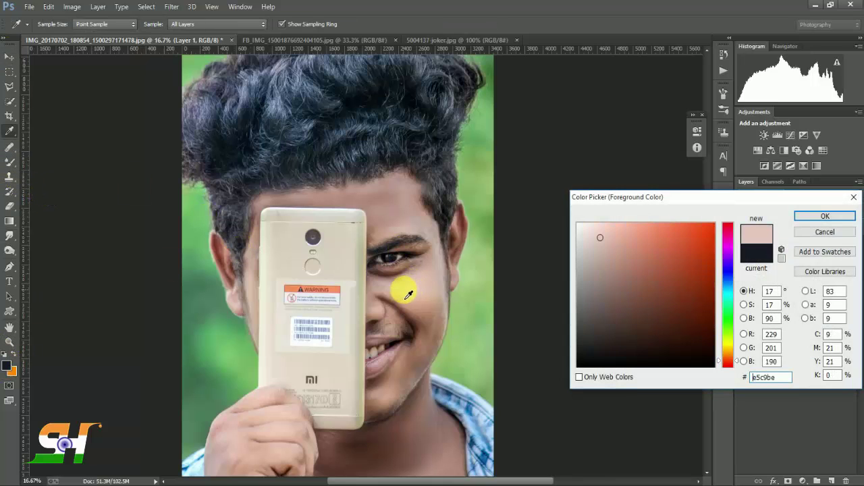
left_click(823, 217)
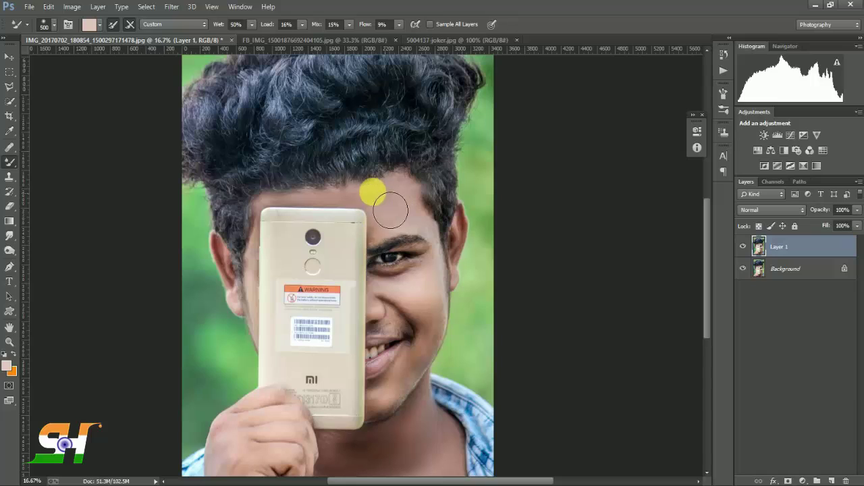
key("bracketleft")
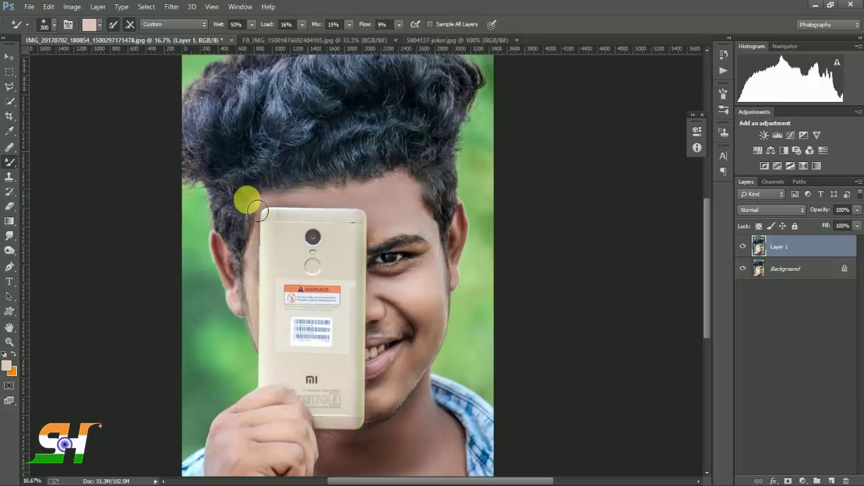
key("bracketright")
key("bracketright")
key("bracketleft")
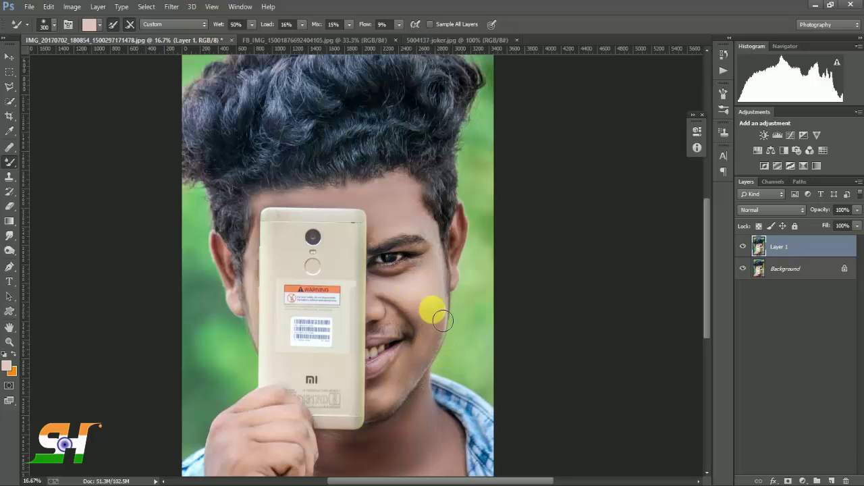
Blend the skin on the neck, face and along the phone edge with the Mixer Brush.
key("bracketleft")
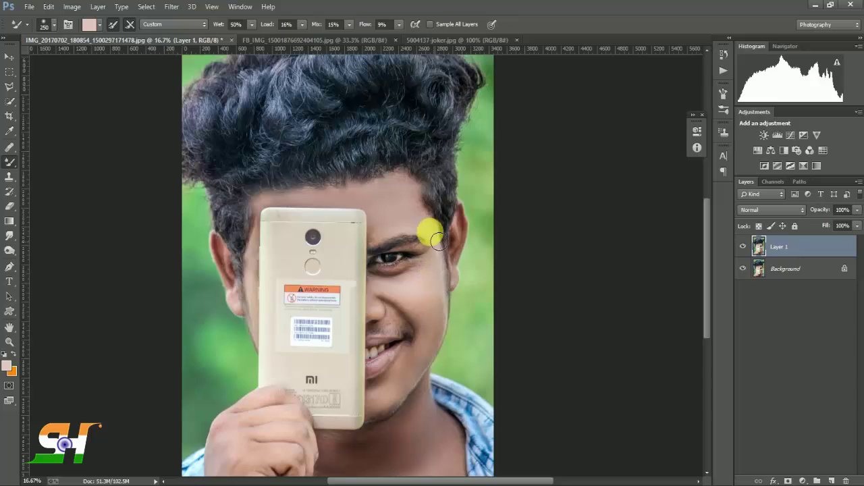
key("bracketright")
mouse_move(376, 457)
left_mouse_down()
mouse_move(365, 450)
mouse_move(381, 463)
left_mouse_up()
key("bracketright")
key("bracketright")
mouse_move(446, 365)
left_mouse_down()
mouse_move(479, 234)
mouse_move(436, 340)
mouse_move(428, 340)
mouse_move(465, 319)
left_mouse_up()
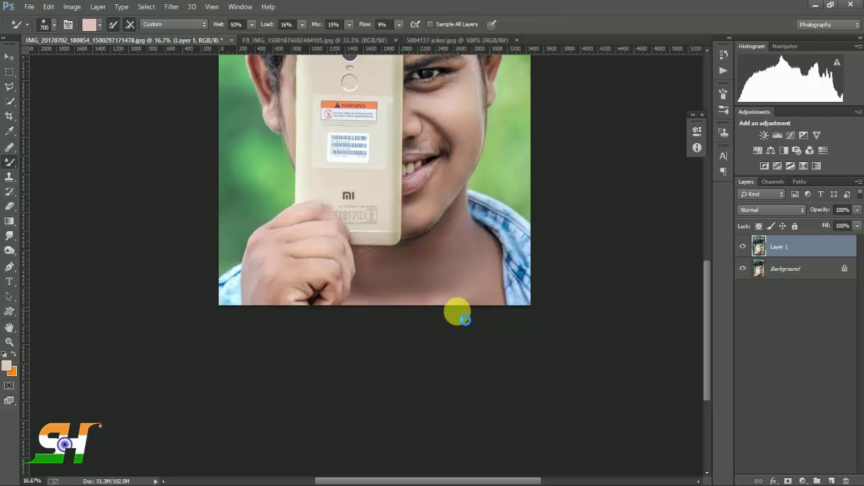
mouse_move(488, 160)
left_mouse_down()
mouse_move(463, 292)
mouse_move(309, 332)
mouse_move(283, 297)
left_mouse_up()
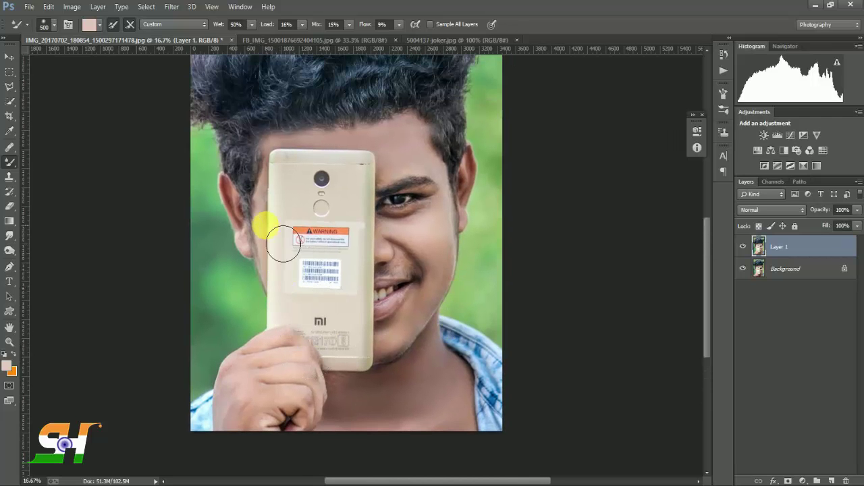
key("bracketright")
mouse_move(266, 219)
left_mouse_down()
mouse_move(280, 309)
mouse_move(295, 339)
mouse_move(378, 225)
left_mouse_up()
key("ctrl+minus")
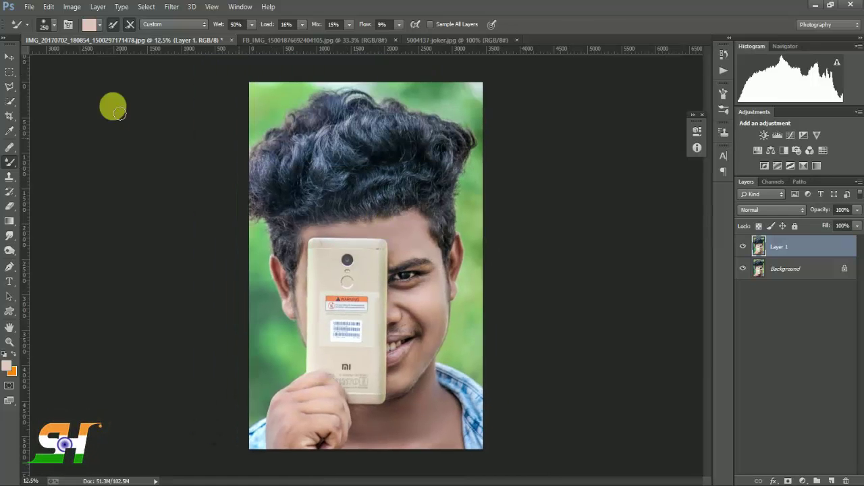
Drag the Joker image into the portrait and scale it to cover the boy's face.
left_click(10, 55)
left_click(447, 39)
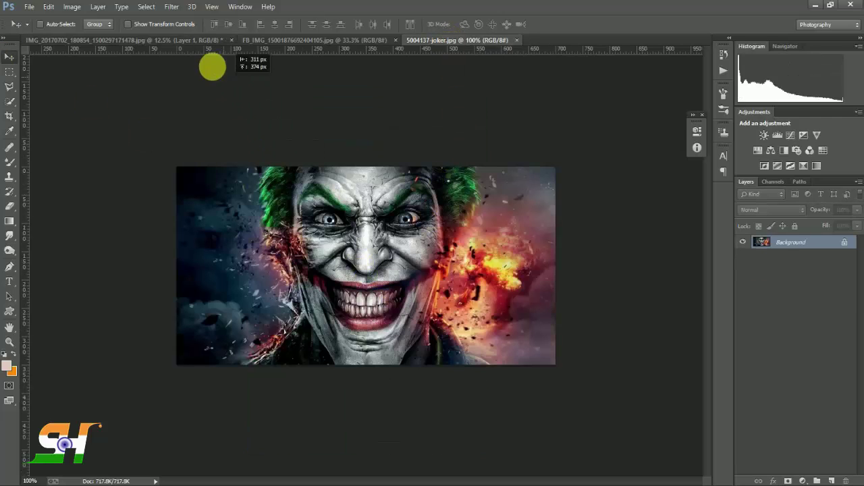
left_click(189, 42)
mouse_move(189, 42)
left_mouse_down()
mouse_move(358, 294)
mouse_move(542, 372)
left_mouse_up()
key("ctrl+t")
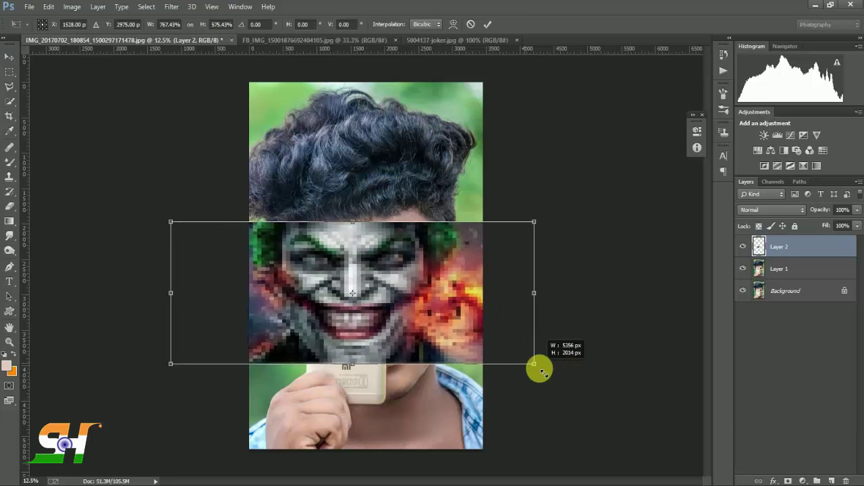
mouse_move(392, 328)
left_mouse_down()
mouse_move(367, 286)
mouse_move(363, 242)
left_mouse_up()
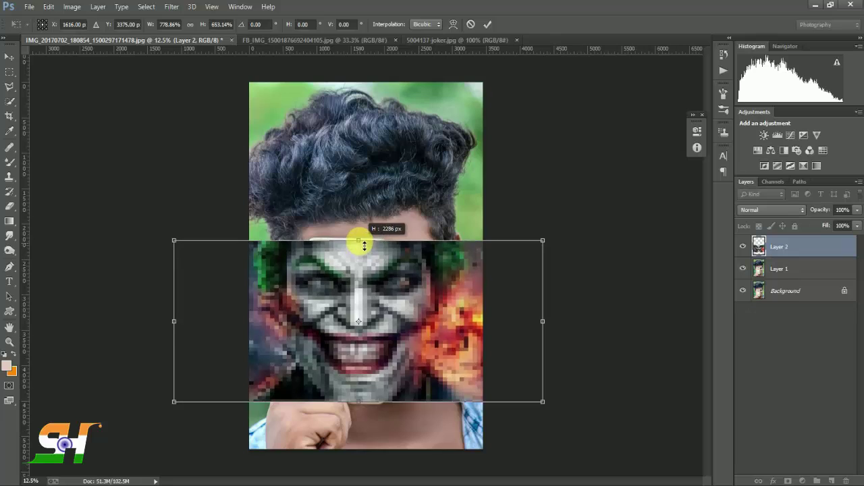
left_click_drag(363, 393, 360, 413)
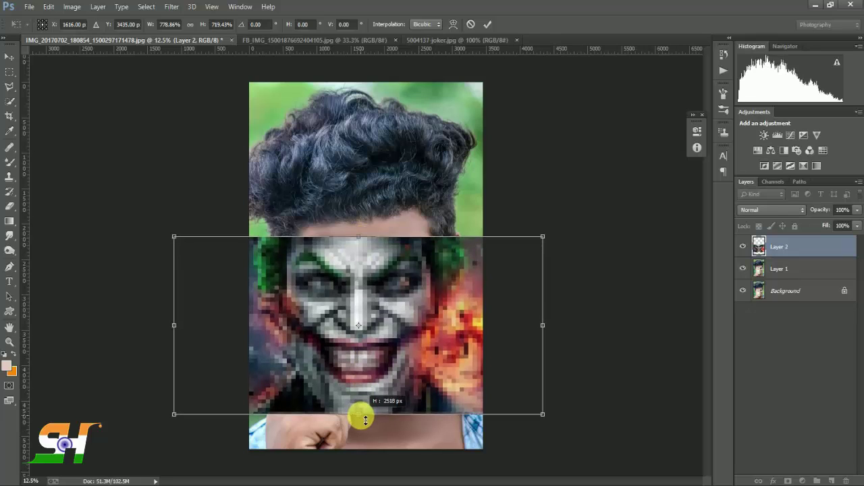
left_click(488, 24)
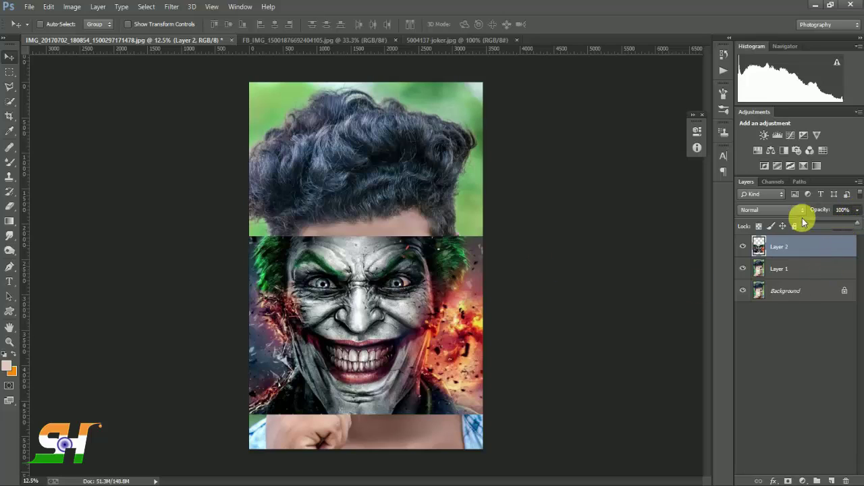
Keep the Joker layer at Normal blending, lower its opacity and position it over the face.
left_click(770, 210)
left_click(748, 312)
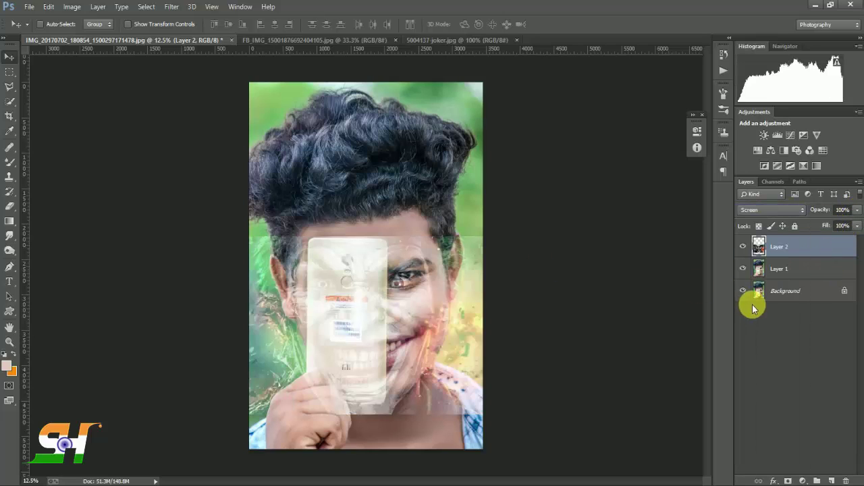
left_click(783, 210)
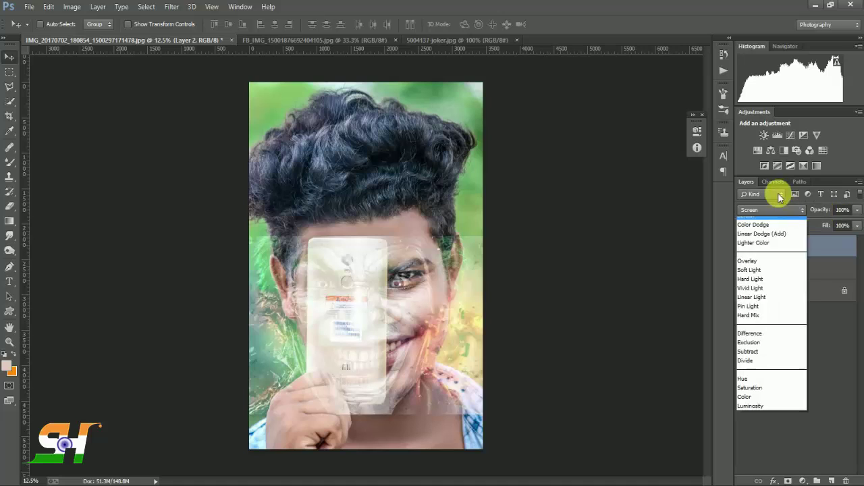
left_click(746, 221)
left_click(856, 210)
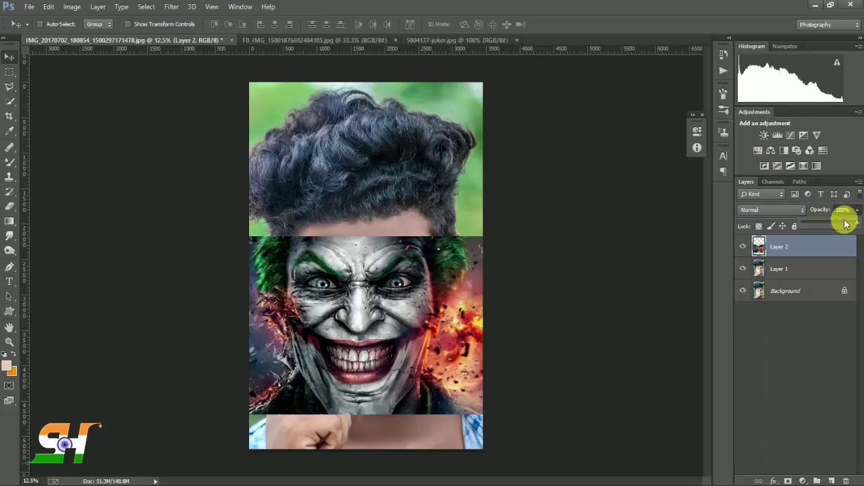
left_click_drag(844, 221, 833, 226)
left_click_drag(405, 300, 438, 305)
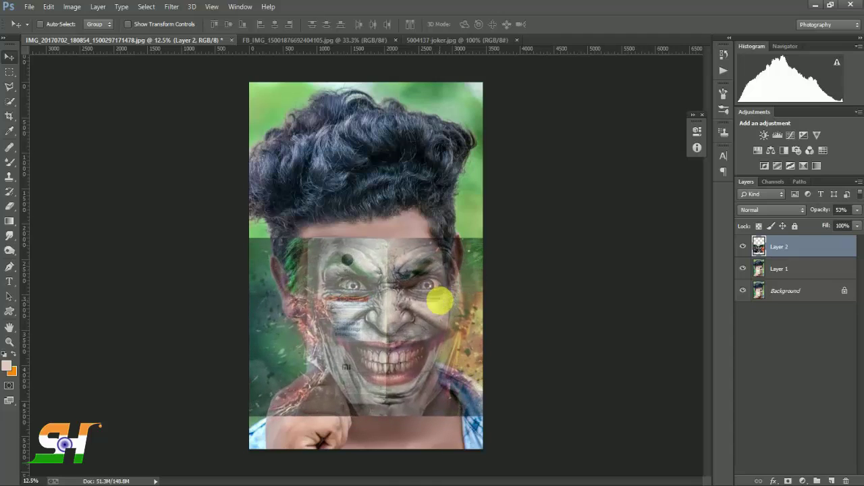
Rotate, resize and nudge the Joker face to align with the boy's face.
key("ctrl+t")
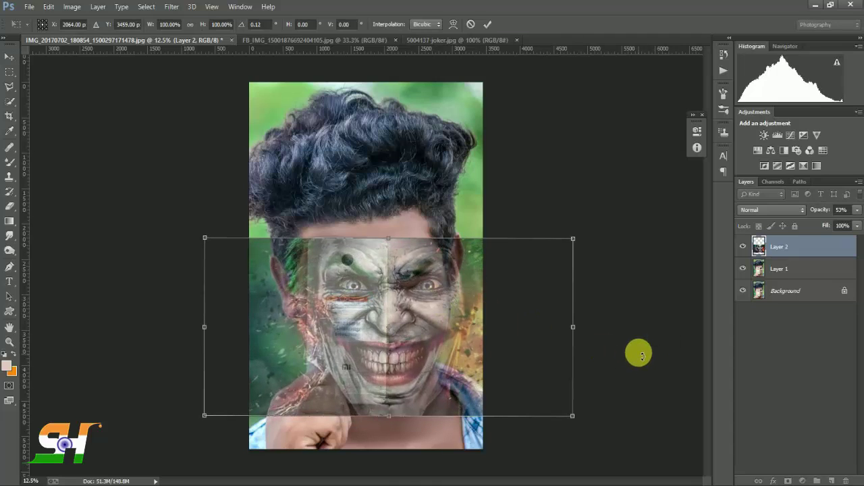
mouse_move(597, 402)
left_mouse_down()
mouse_move(561, 416)
mouse_move(550, 410)
left_mouse_up()
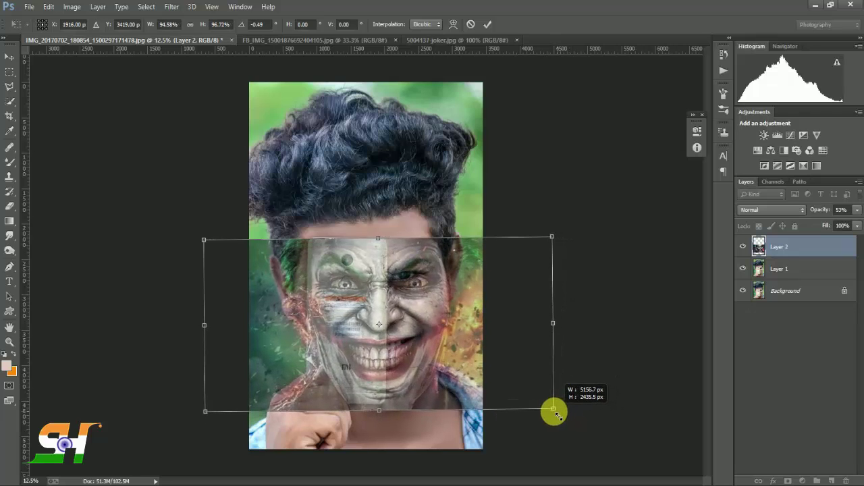
mouse_move(507, 378)
left_mouse_down()
mouse_move(497, 366)
mouse_move(514, 368)
mouse_move(498, 372)
left_mouse_up()
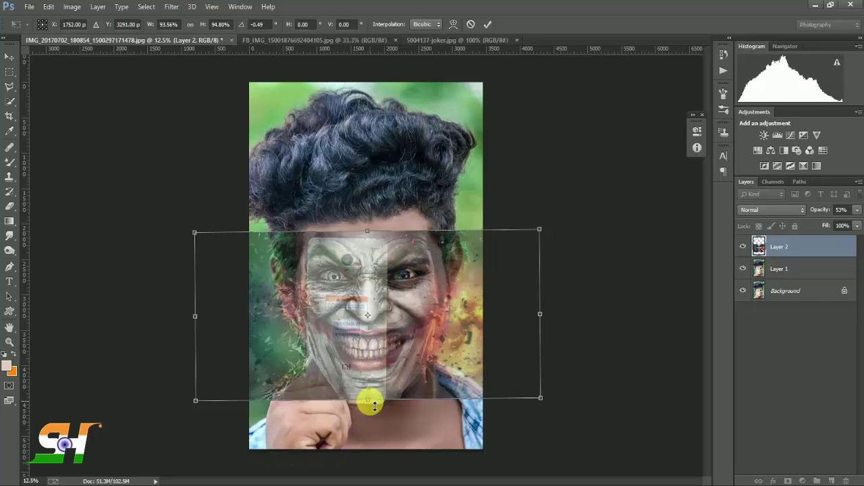
left_click_drag(367, 399, 374, 410)
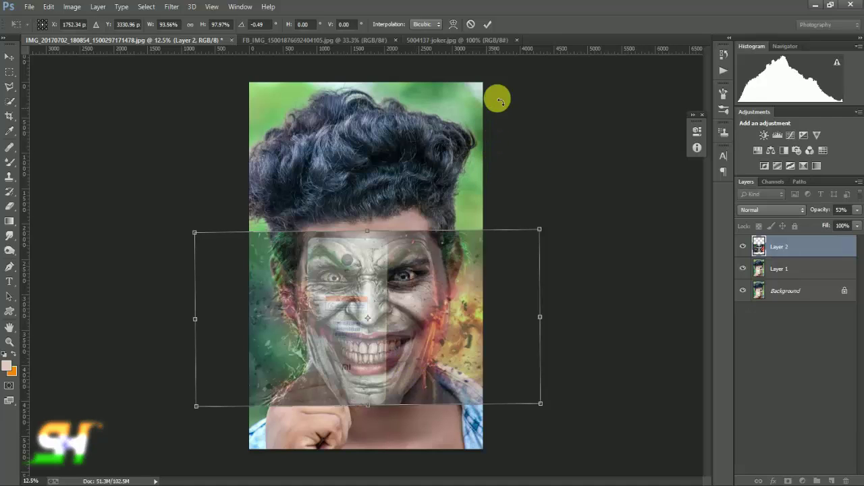
left_click(488, 25)
key("ctrl+plus")
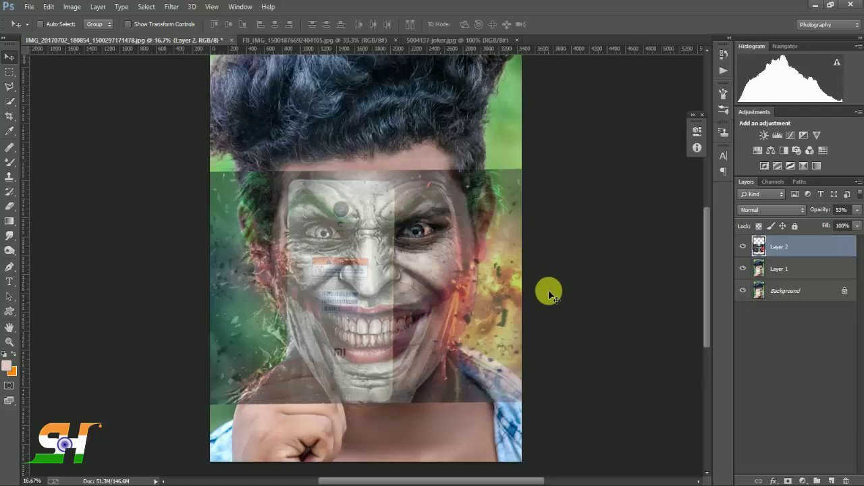
mouse_move(365, 270)
left_mouse_down()
mouse_move(379, 271)
mouse_move(364, 265)
left_mouse_up()
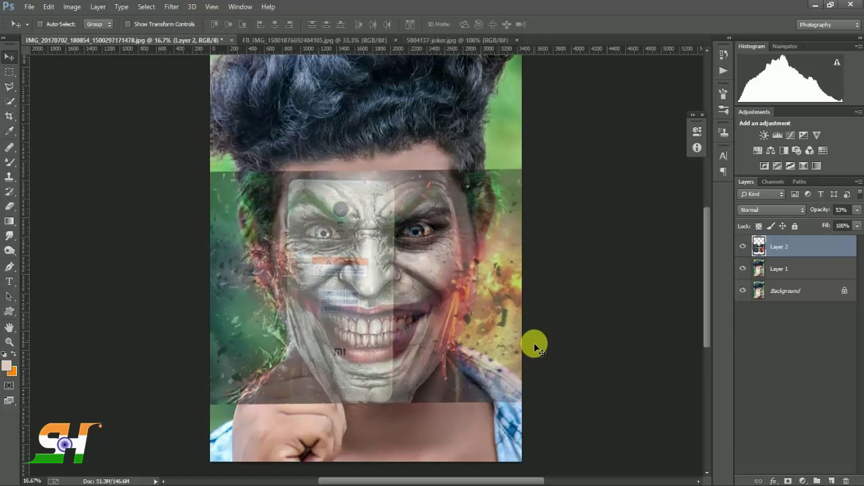
key("ctrl+t")
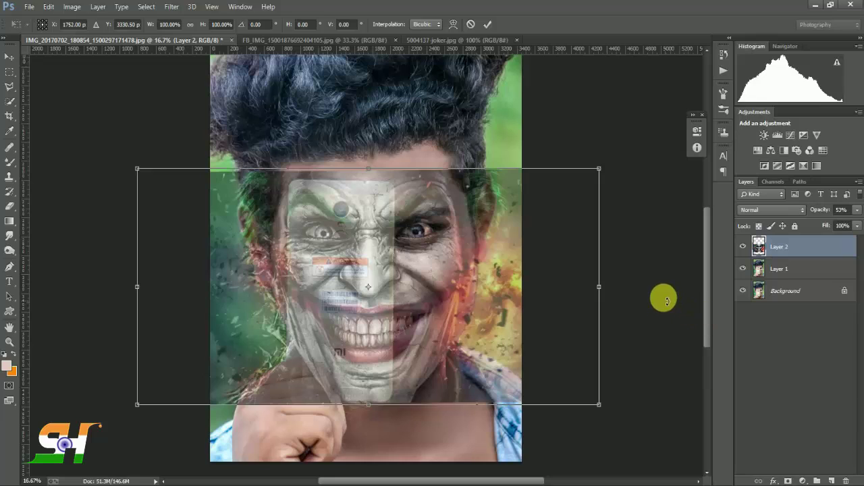
left_click_drag(661, 302, 663, 298)
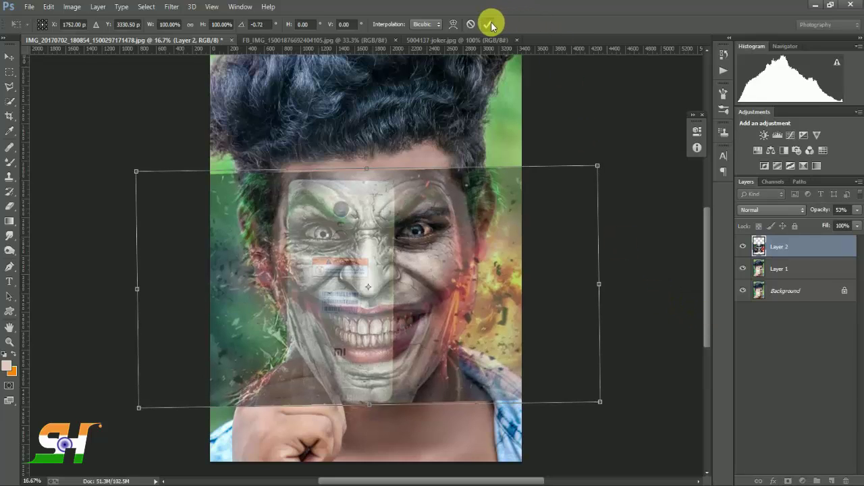
key("Return")
Reduce the Joker layer's Fill to 49% so it looks faint.
left_click(857, 225)
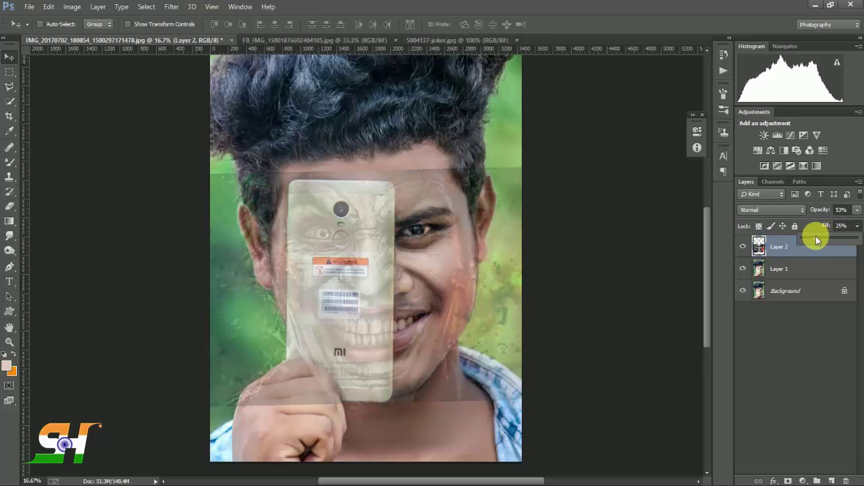
left_click_drag(823, 235, 815, 236)
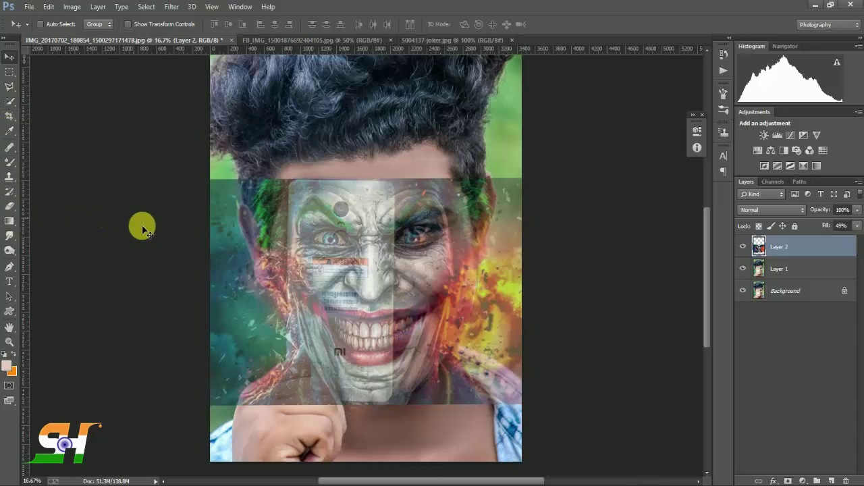
key("p")
scroll(322, 357, "up", 3)
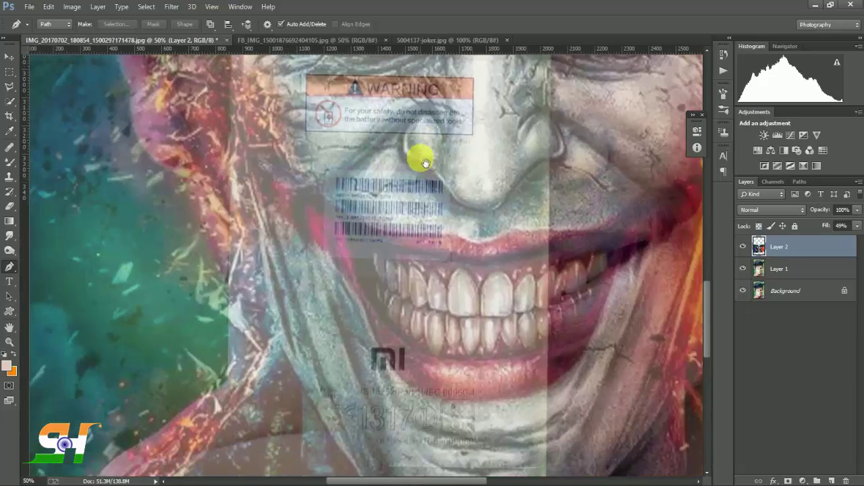
Hide the Joker overlay and trace a pen path left of the phone past the photo edge.
left_click_drag(426, 163, 439, 130)
scroll(437, 130, "down", 1)
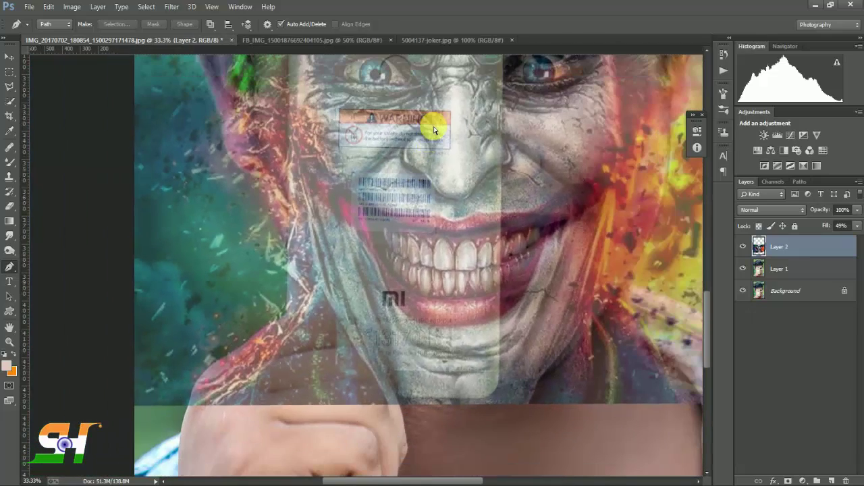
left_click(743, 247)
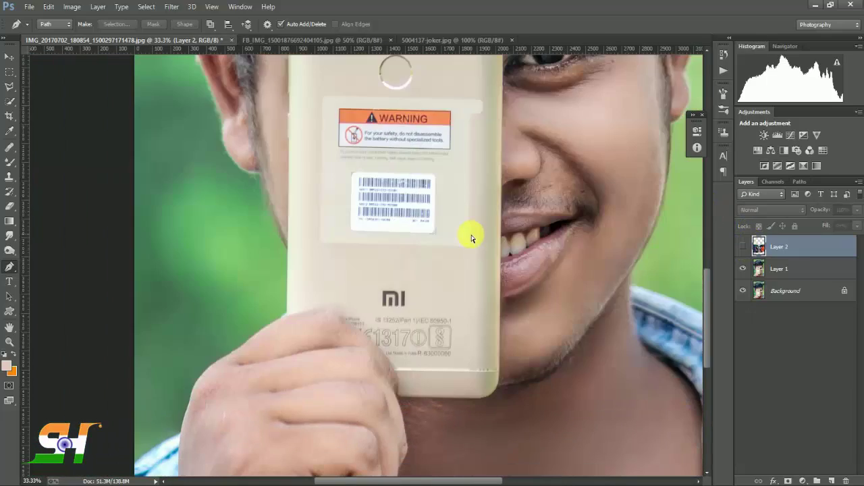
scroll(468, 234, "down", 1)
left_click_drag(308, 243, 304, 263)
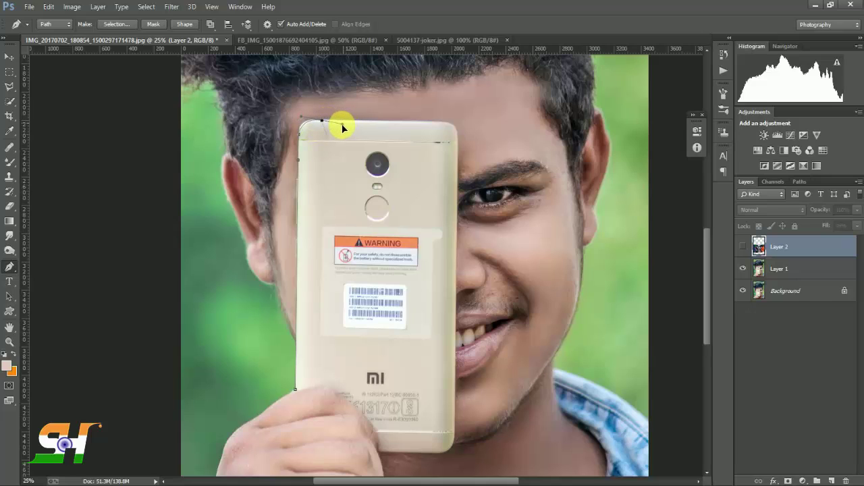
left_click_drag(345, 125, 347, 128)
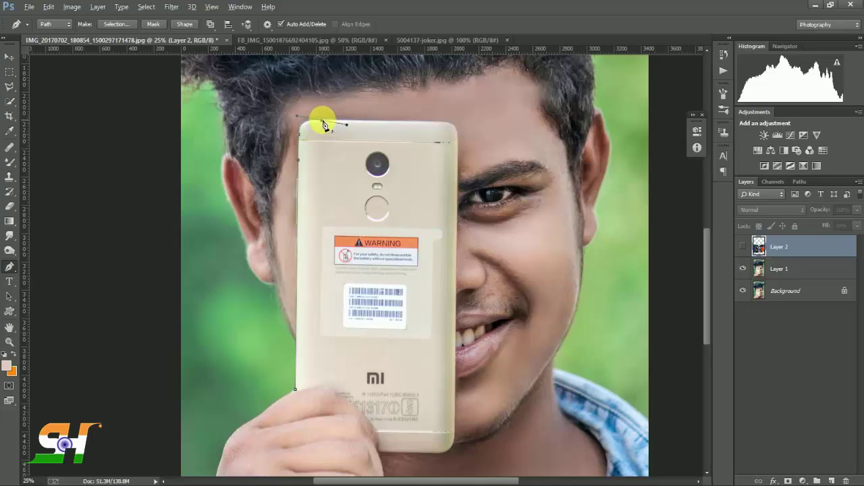
key("ctrl+minus")
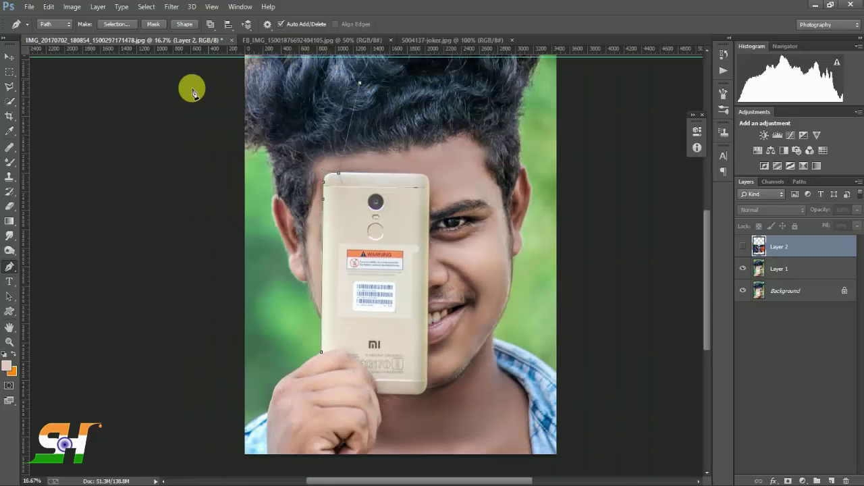
left_click_drag(177, 94, 185, 234)
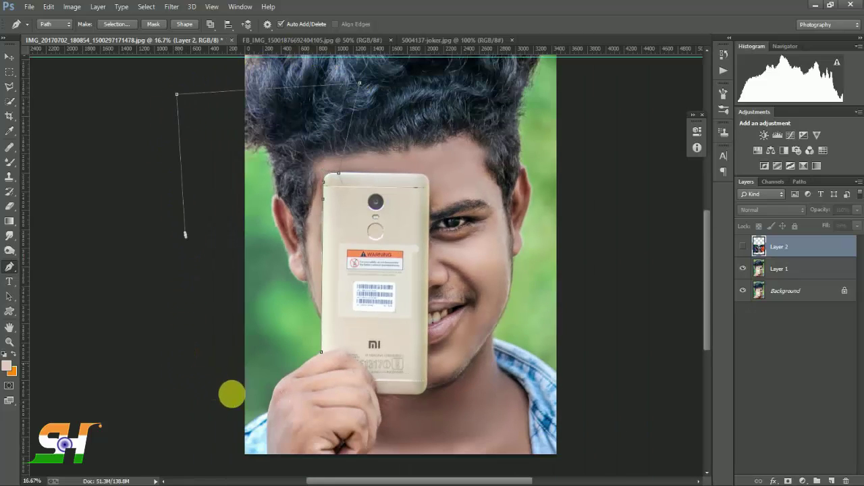
left_click_drag(179, 365, 325, 422)
Convert the path to a selection, delete the Joker overlay inside it, and deselect.
right_click(322, 352)
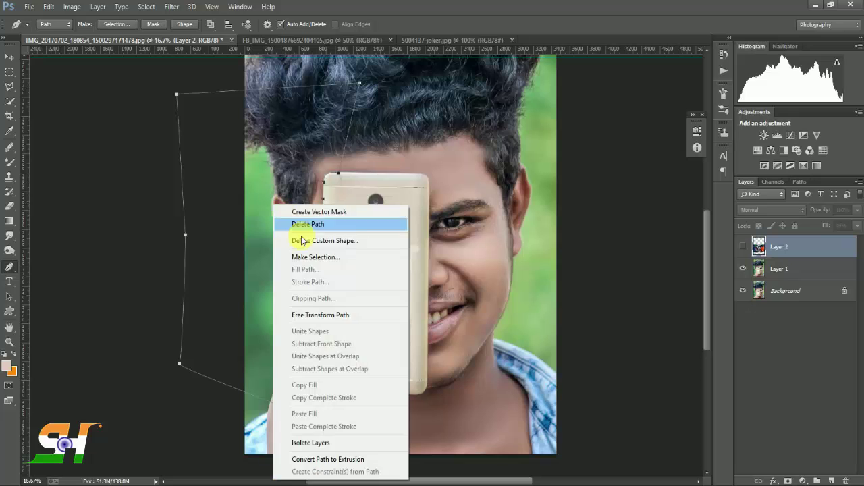
left_click(309, 252)
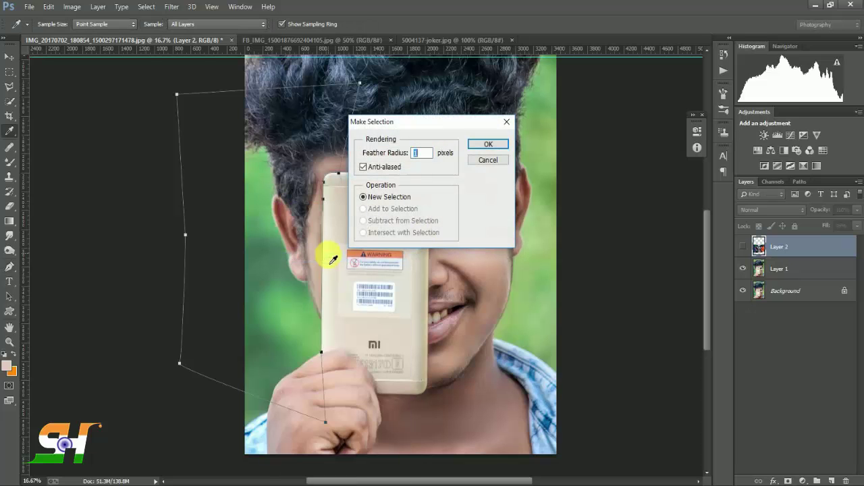
left_click(493, 148)
left_click(744, 247)
key("Delete")
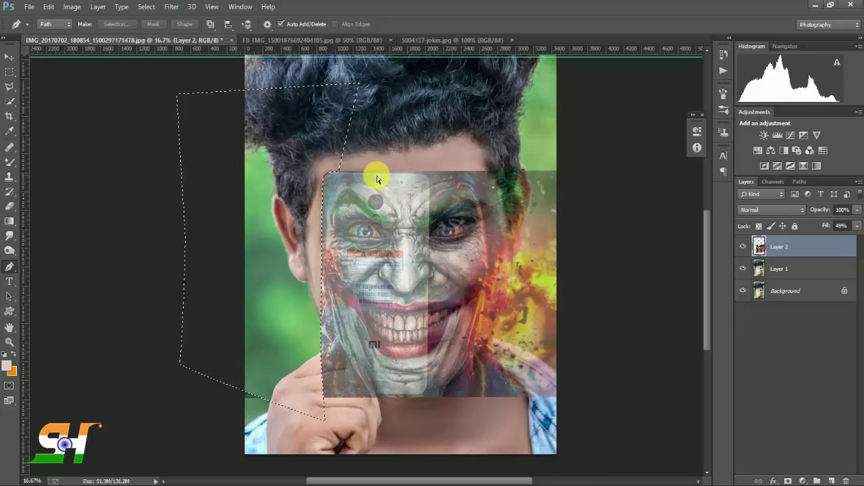
key("ctrl+d")
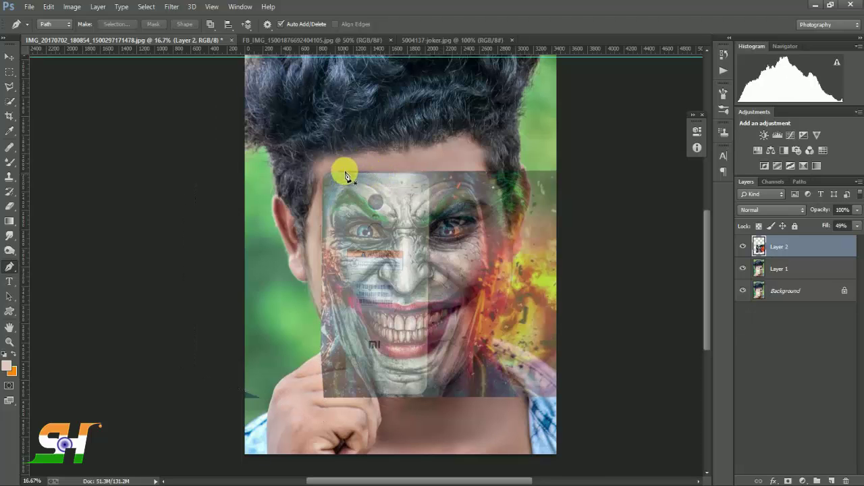
Hide the Joker layer and turn a pen path around the chin below the phone into a selection.
left_click(742, 246)
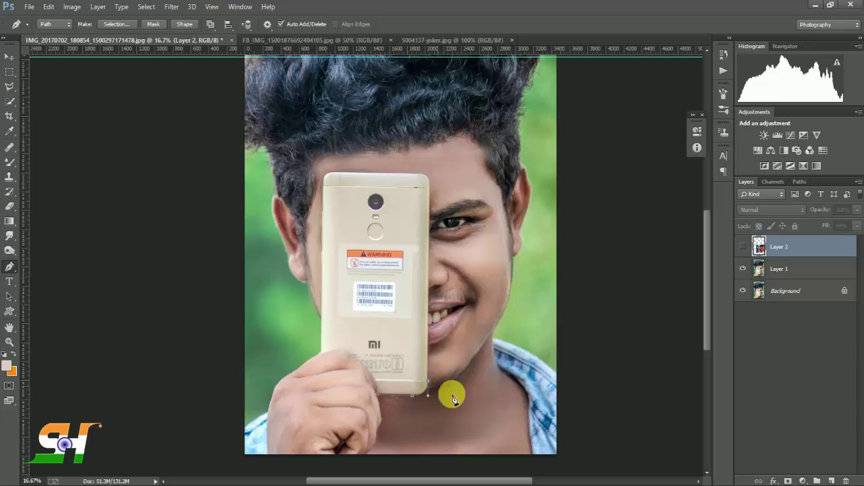
mouse_move(495, 412)
left_mouse_down()
mouse_move(511, 463)
mouse_move(413, 472)
left_mouse_up()
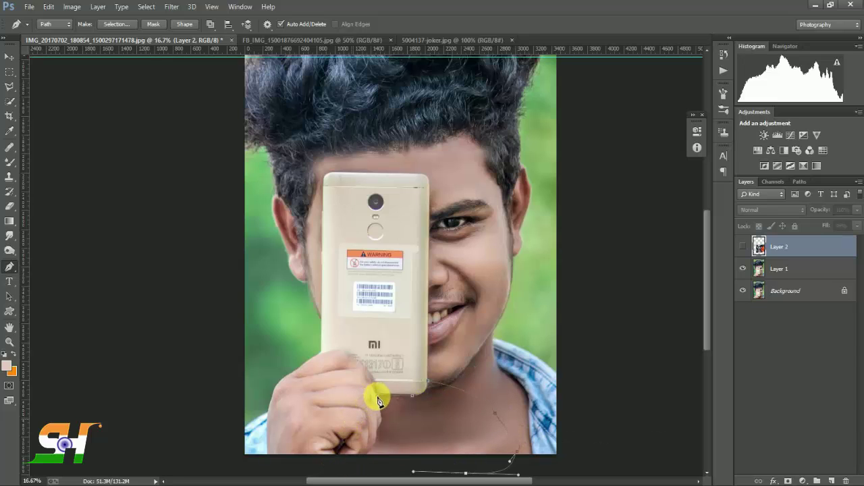
right_click(284, 169)
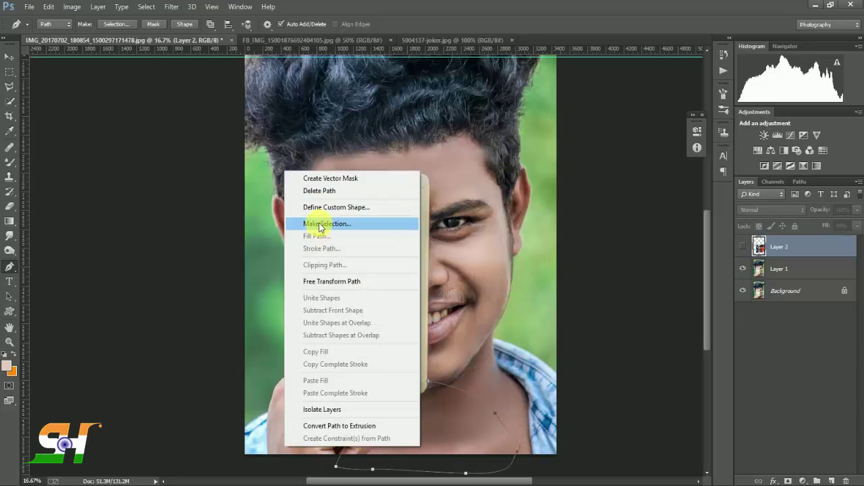
left_click(319, 222)
left_click(483, 143)
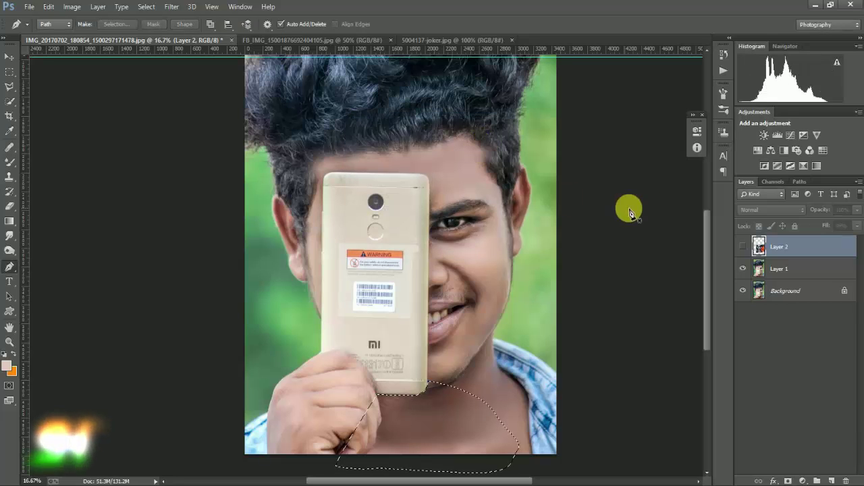
Show the Joker layer, undo a stray path point, deselect, and hide the layer again.
left_click(742, 247)
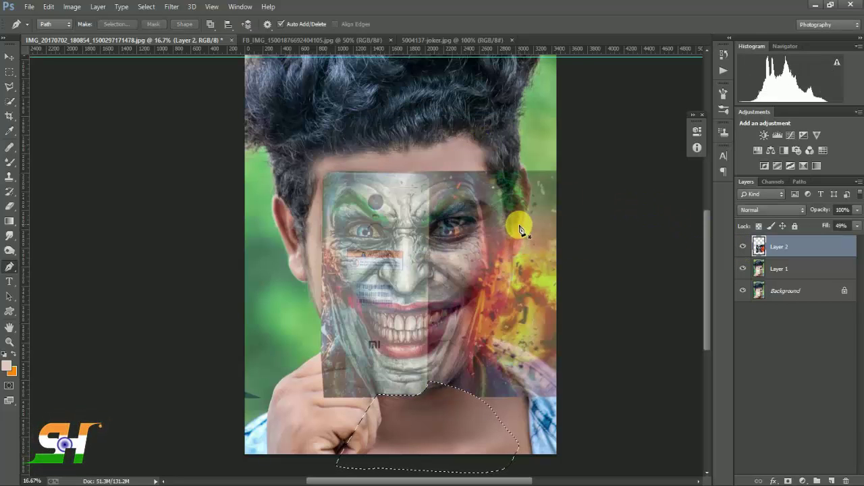
left_click(333, 175)
key("ctrl+z")
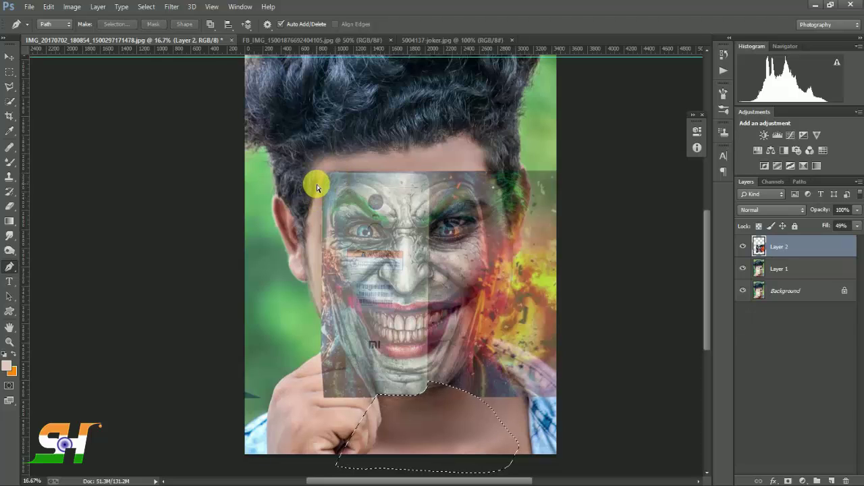
key("ctrl+d")
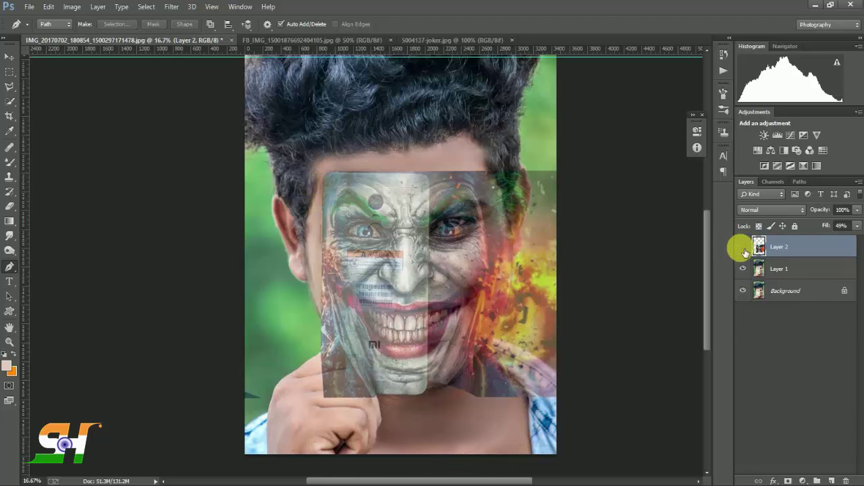
left_click(743, 249)
key("ctrl+plus")
key("ctrl+plus")
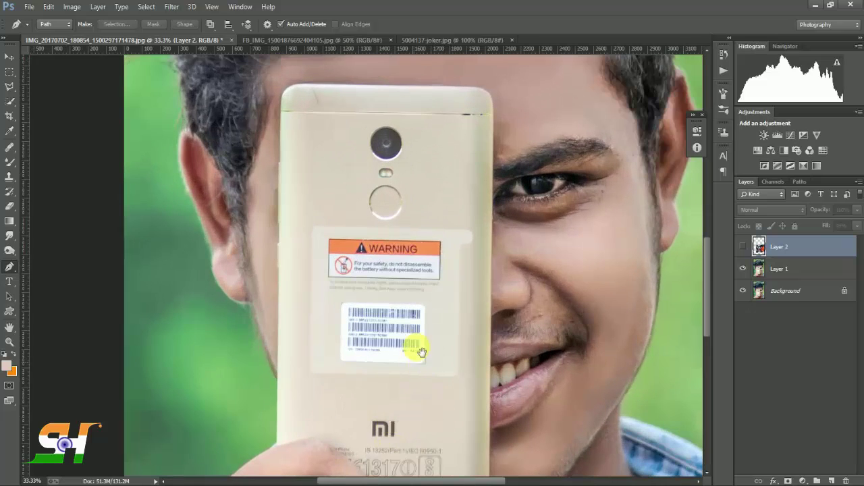
Zoom in and trace a pen outline around the fingers gripping the phone.
left_click_drag(415, 347, 466, 101)
left_click_drag(409, 191, 383, 268)
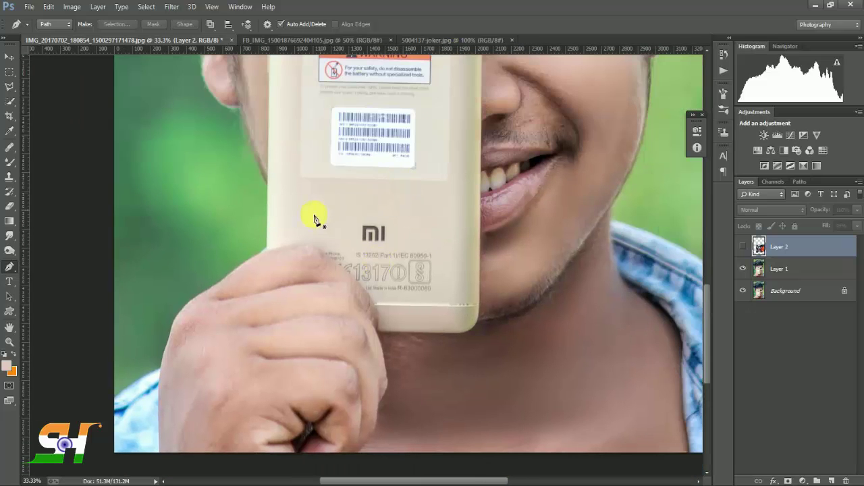
left_click(266, 249)
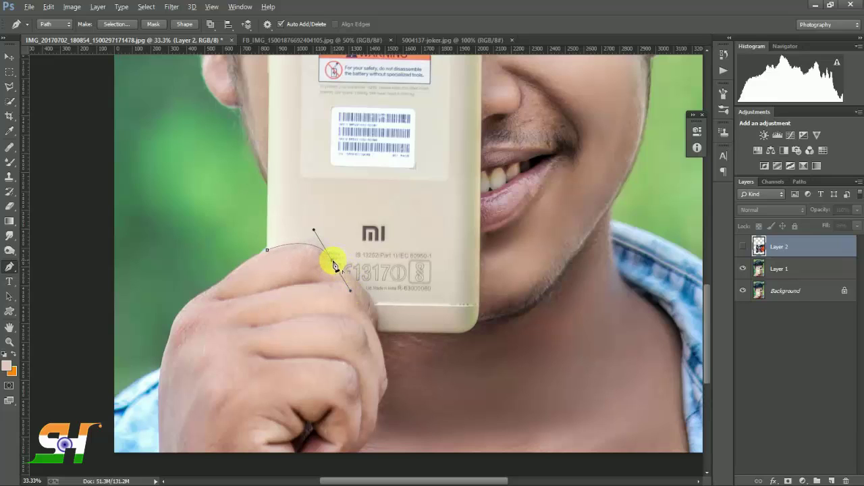
left_click(332, 260, "alt")
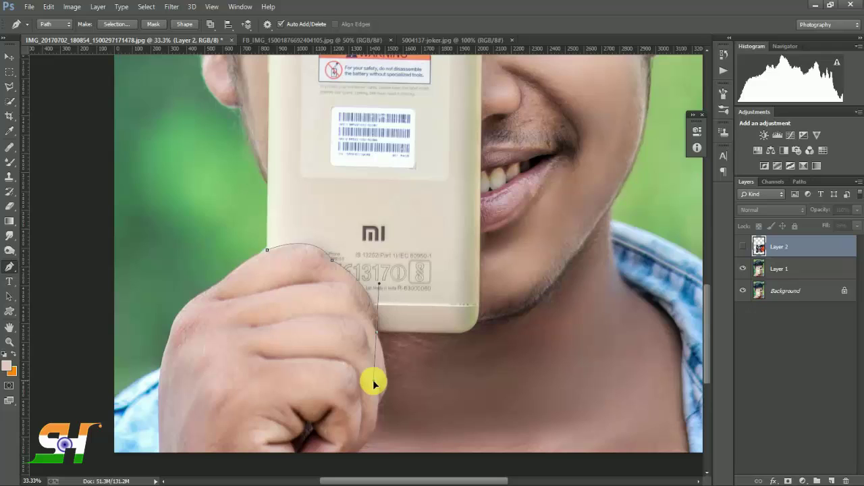
left_click_drag(374, 383, 274, 405)
left_click(399, 371)
left_click(204, 308)
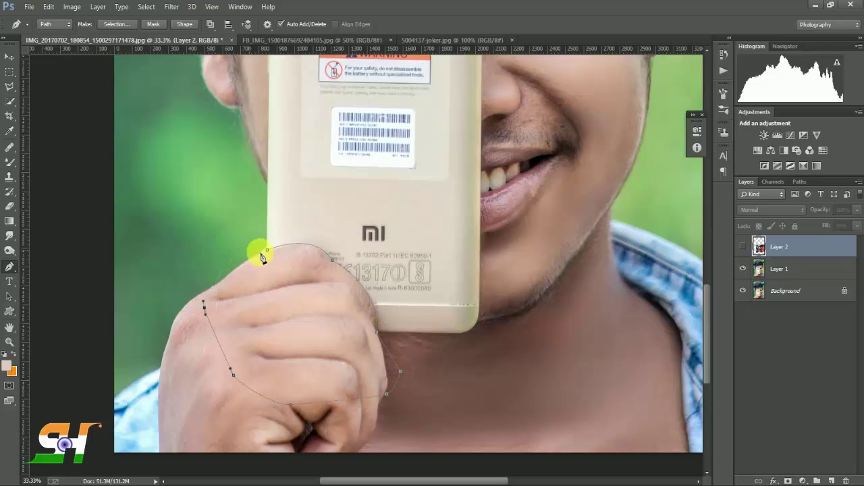
Turn the hand outline into a selection, delete the Joker overlay there, and deselect.
right_click(268, 239)
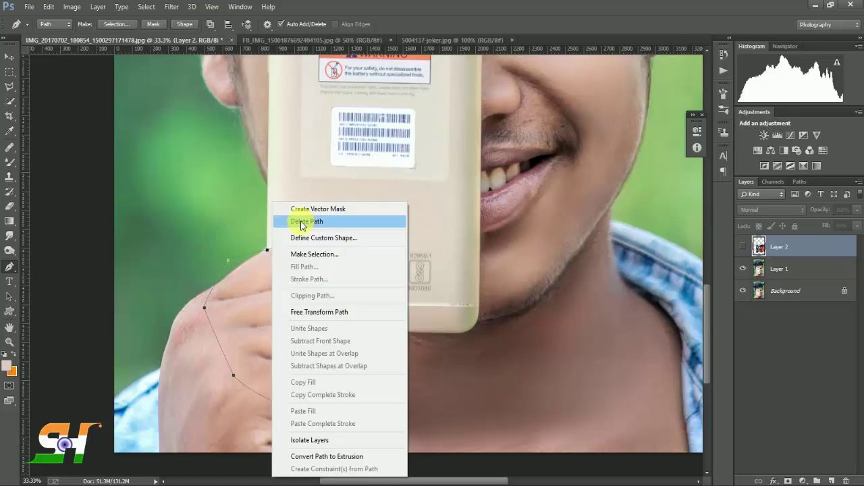
left_click(317, 251)
left_click(489, 146)
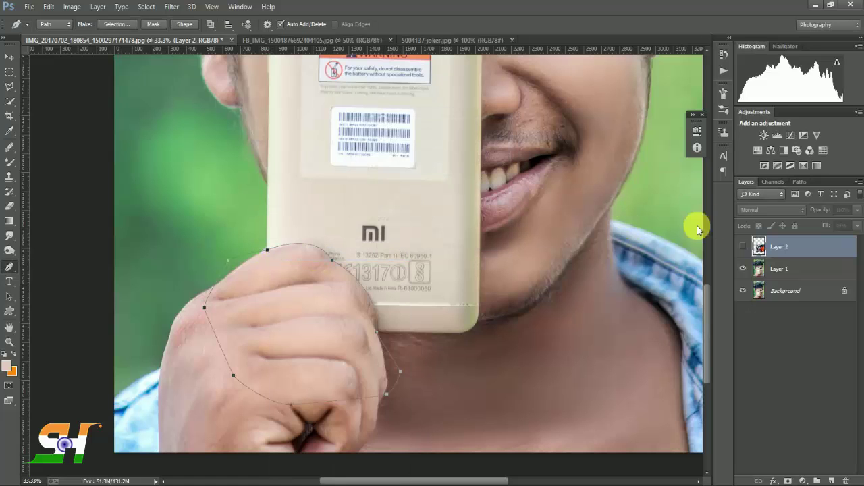
left_click(742, 246)
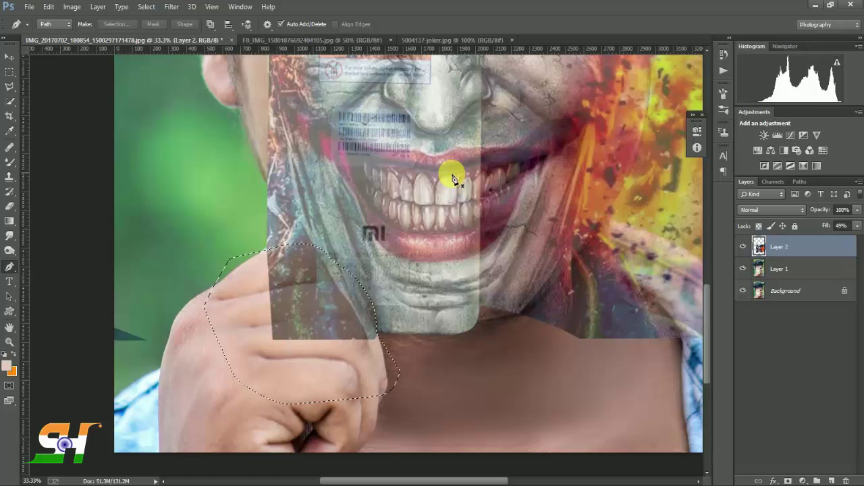
key("Delete")
key("ctrl+minus")
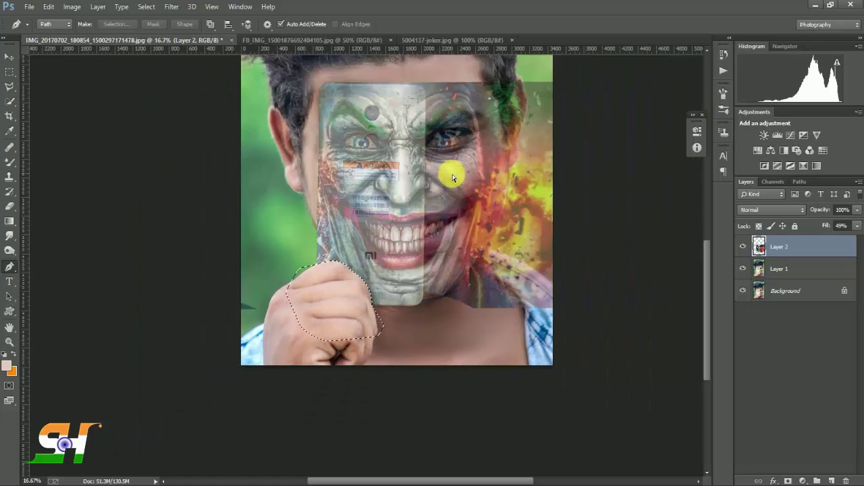
key("ctrl+d")
scroll(453, 178, "up", 1)
key("ctrl+minus")
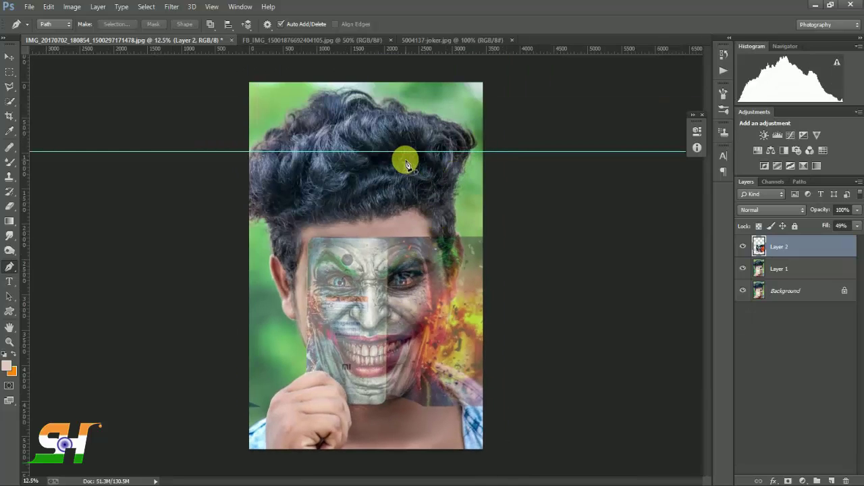
Remove the horizontal guide across the hair, zoom into the face, and erase overlay along the chin.
left_click(401, 152)
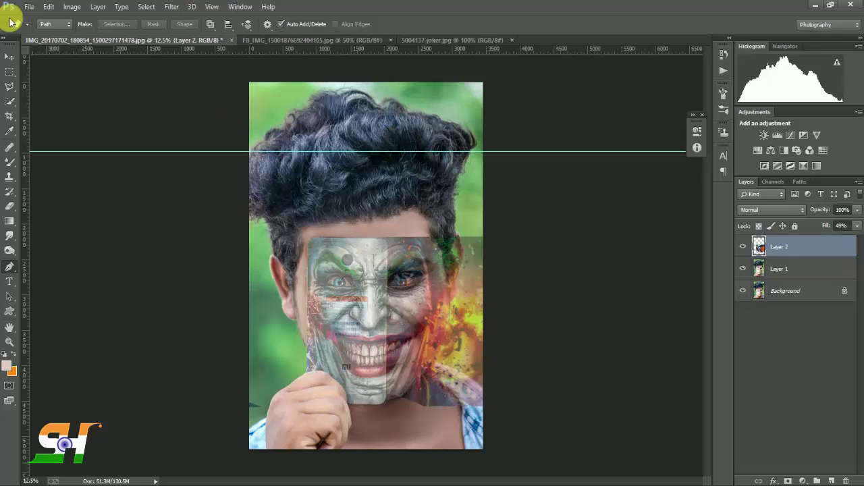
left_click(10, 56)
left_click_drag(303, 154, 320, 49)
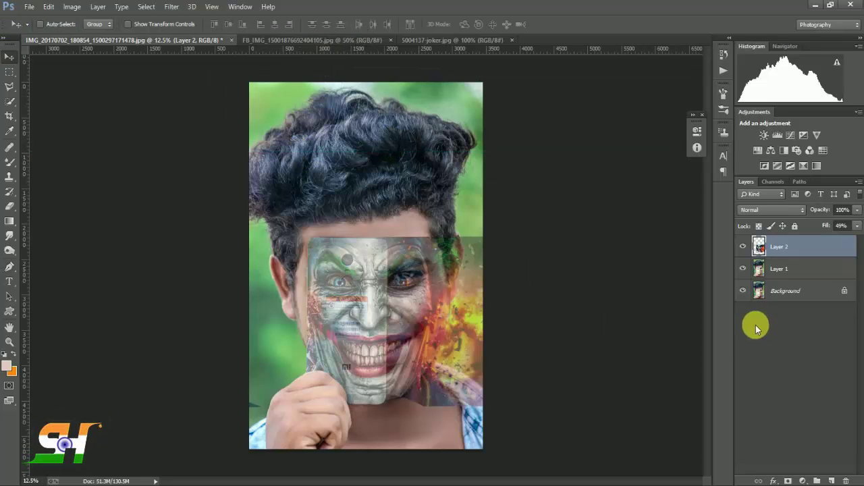
key("ctrl+plus")
key("ctrl+plus")
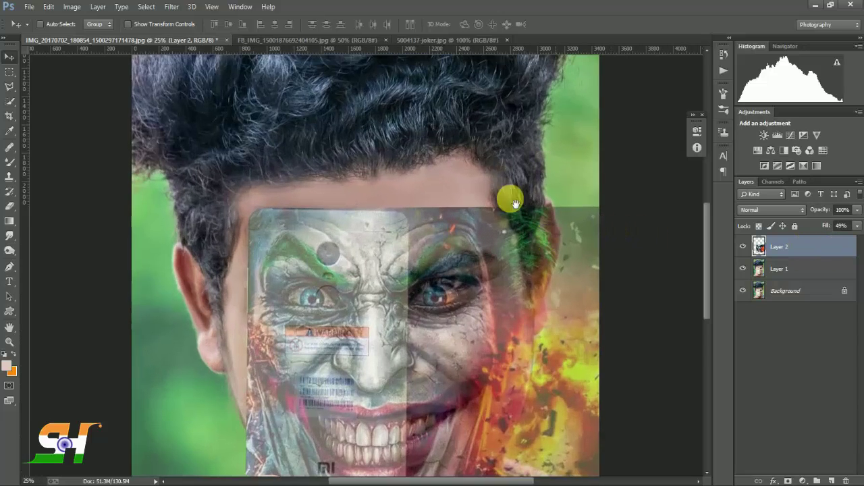
left_click_drag(511, 193, 457, 112)
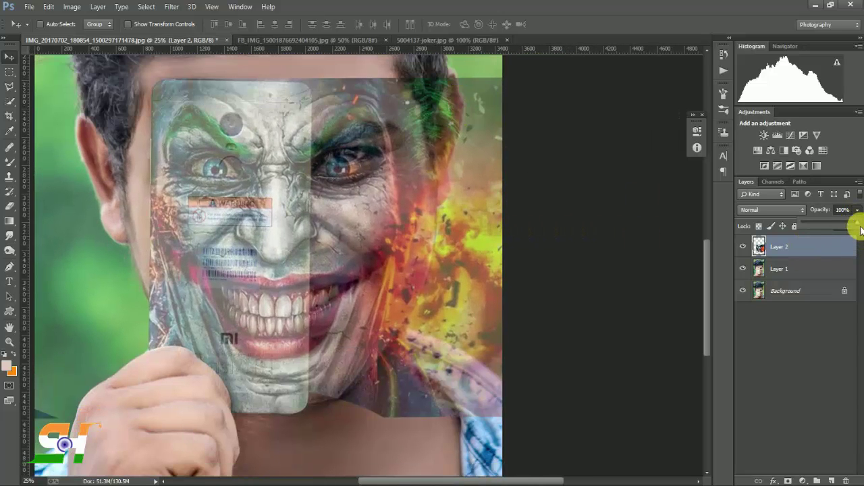
left_click(857, 227)
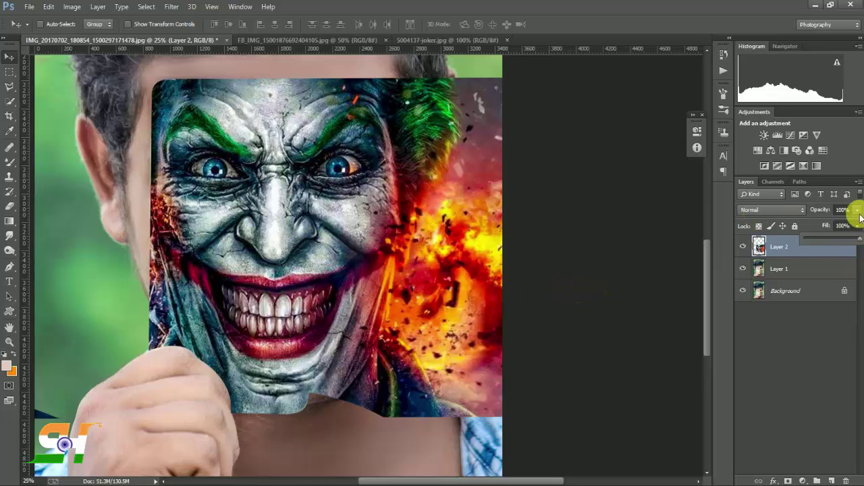
left_click(9, 206)
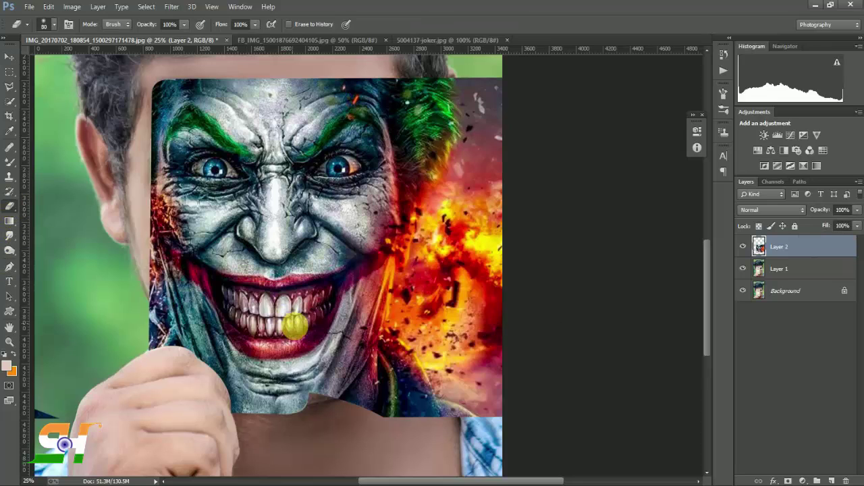
mouse_move(295, 326)
left_mouse_down()
mouse_move(333, 395)
mouse_move(427, 439)
mouse_move(521, 145)
mouse_move(525, 353)
mouse_move(508, 110)
mouse_move(428, 104)
mouse_move(384, 123)
mouse_move(466, 140)
mouse_move(405, 358)
left_mouse_up()
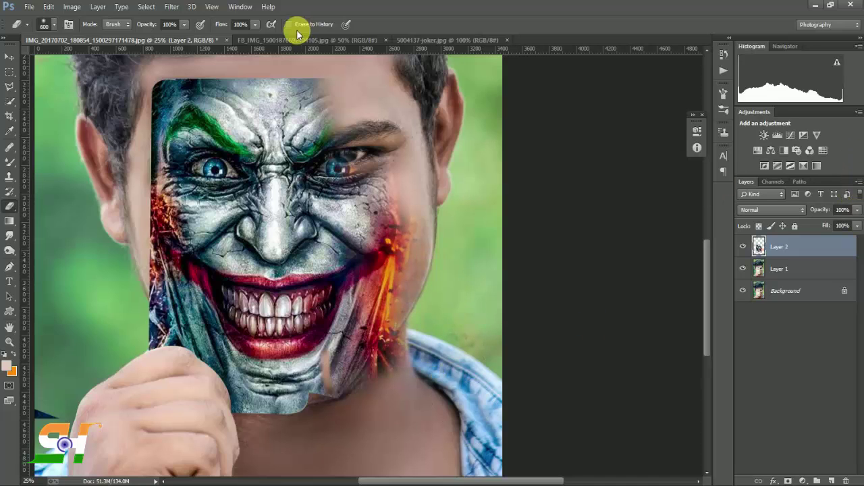
Set the eraser opacity to 57% and lower the Joker layer opacity to about 68%.
left_click(180, 25)
left_click_drag(162, 40, 160, 40)
left_click(249, 28)
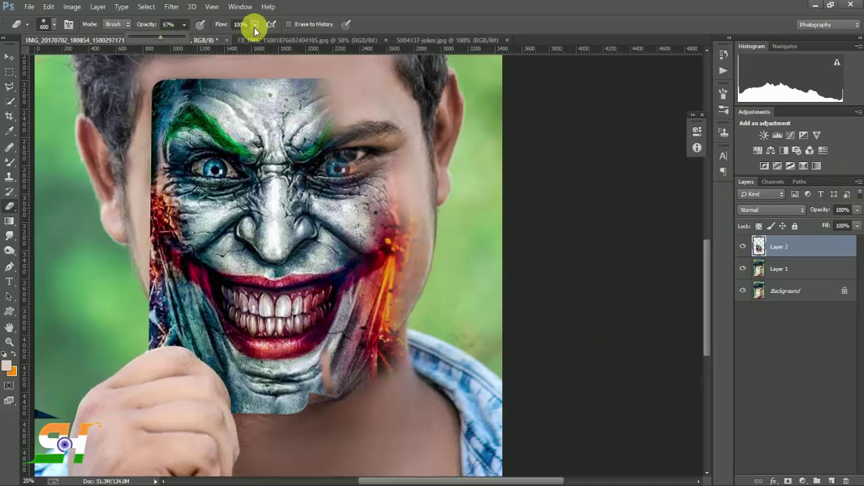
left_click(254, 26)
left_click(856, 210)
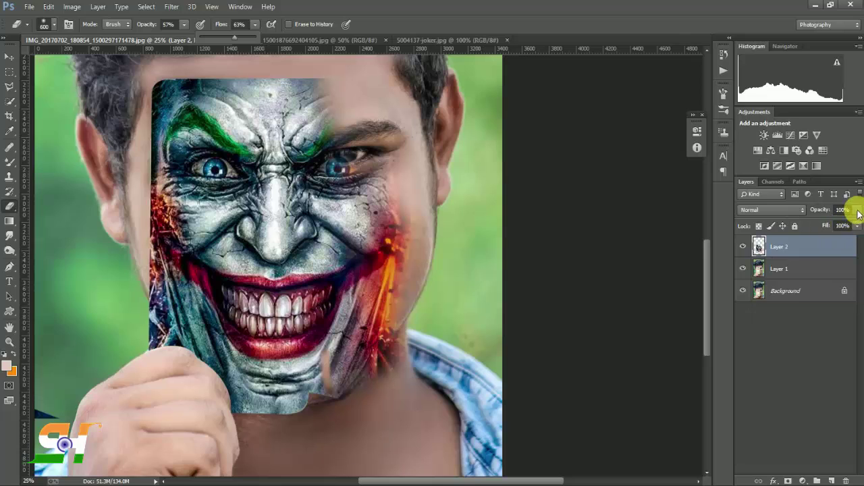
left_click_drag(853, 225, 841, 225)
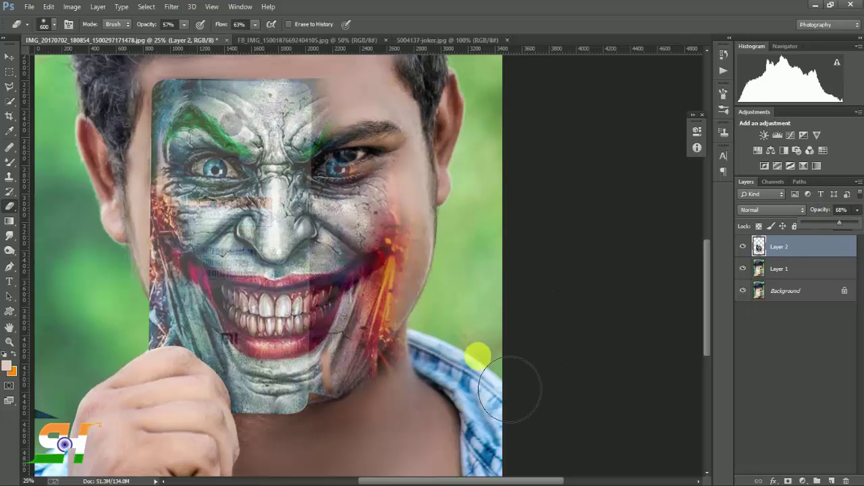
Erase the orange streaks on the lower and right cheek with a 400 px eraser.
left_click_drag(409, 361, 392, 409)
key("bracketleft")
key("bracketleft")
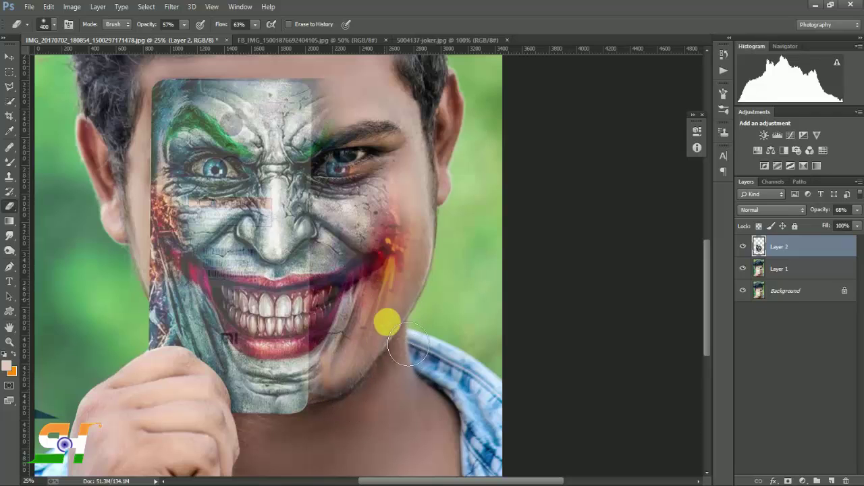
mouse_move(352, 414)
left_mouse_down()
mouse_move(344, 420)
mouse_move(368, 135)
mouse_move(347, 97)
mouse_move(363, 128)
mouse_move(371, 202)
mouse_move(361, 260)
mouse_move(397, 232)
mouse_move(385, 198)
mouse_move(334, 141)
mouse_move(334, 101)
mouse_move(309, 73)
mouse_move(555, 200)
left_mouse_up()
With eraser opacity and flow at 100%, erase the overlay over the right eye, cheek and chin.
left_click_drag(183, 24, 201, 33)
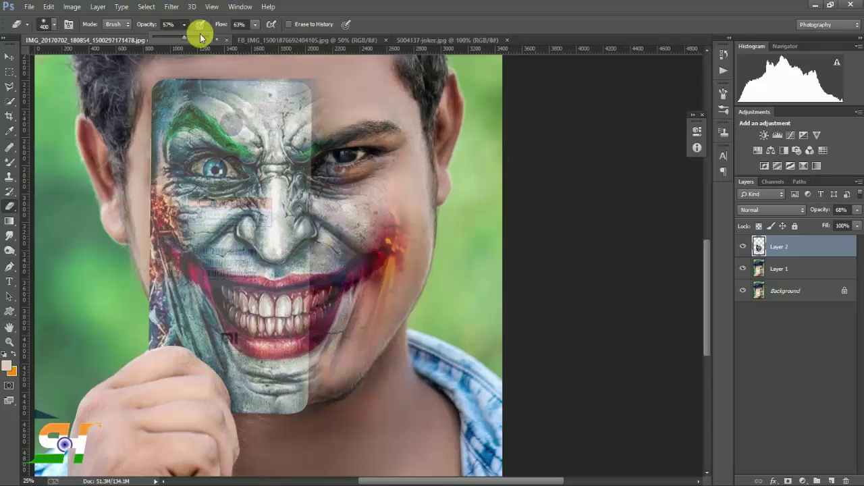
left_click_drag(255, 24, 257, 33)
mouse_move(375, 145)
left_mouse_down()
mouse_move(371, 152)
mouse_move(346, 87)
mouse_move(358, 109)
left_mouse_up()
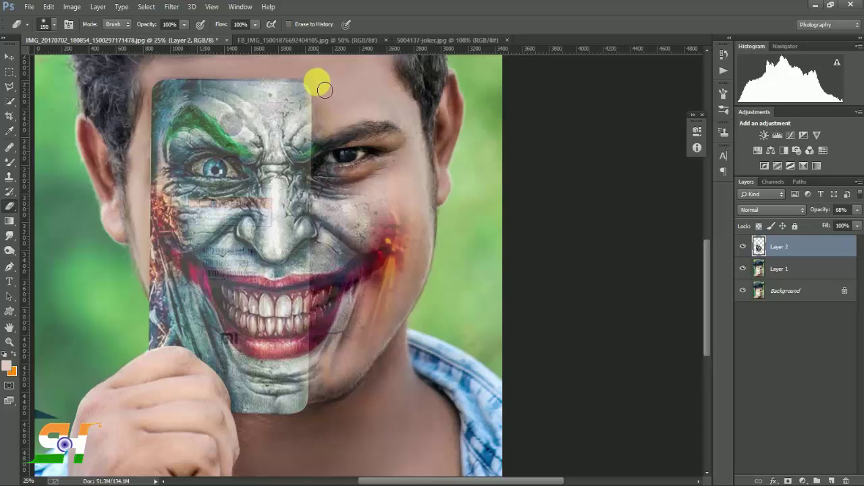
key("bracketright")
key("bracketright")
key("bracketright")
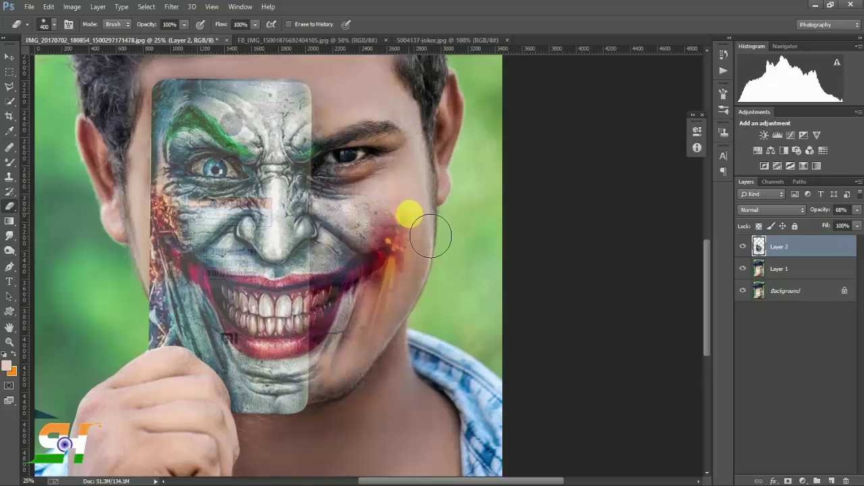
mouse_move(430, 235)
left_mouse_down()
mouse_move(417, 320)
mouse_move(393, 330)
mouse_move(365, 395)
mouse_move(341, 383)
mouse_move(369, 311)
mouse_move(353, 365)
mouse_move(421, 280)
mouse_move(376, 304)
mouse_move(403, 285)
mouse_move(409, 236)
mouse_move(363, 203)
mouse_move(394, 187)
mouse_move(351, 149)
mouse_move(335, 200)
mouse_move(369, 237)
left_mouse_up()
key("bracketleft")
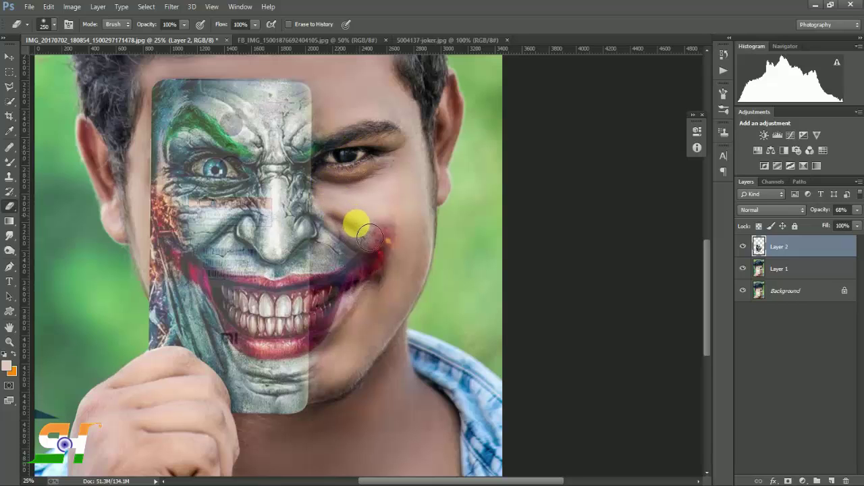
Erase the Joker overlay around the man's right eye.
scroll(448, 200, "down", 1)
scroll(448, 201, "down", 1)
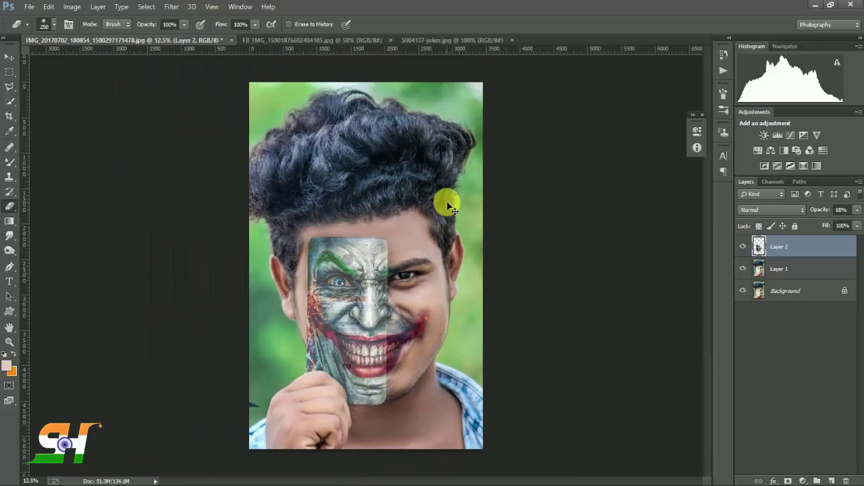
scroll(513, 215, "up", 2)
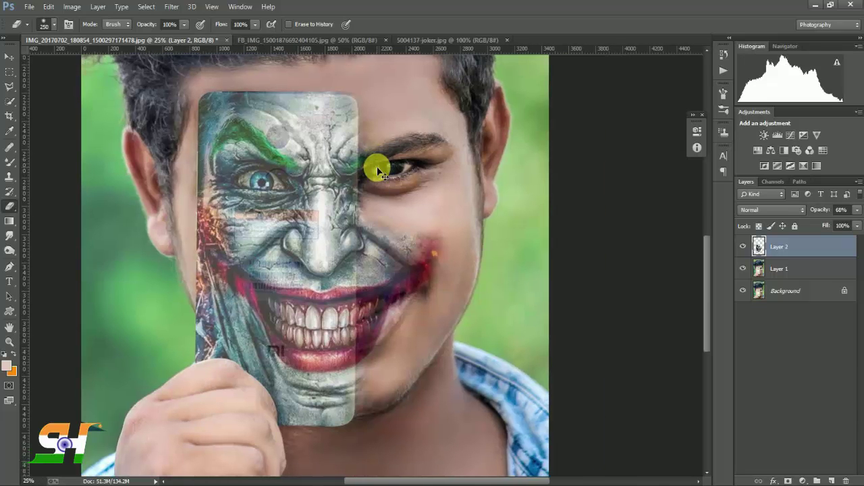
mouse_move(390, 181)
left_mouse_down()
mouse_move(482, 241)
mouse_move(450, 225)
mouse_move(411, 227)
left_mouse_up()
left_click(815, 246)
left_click(857, 227)
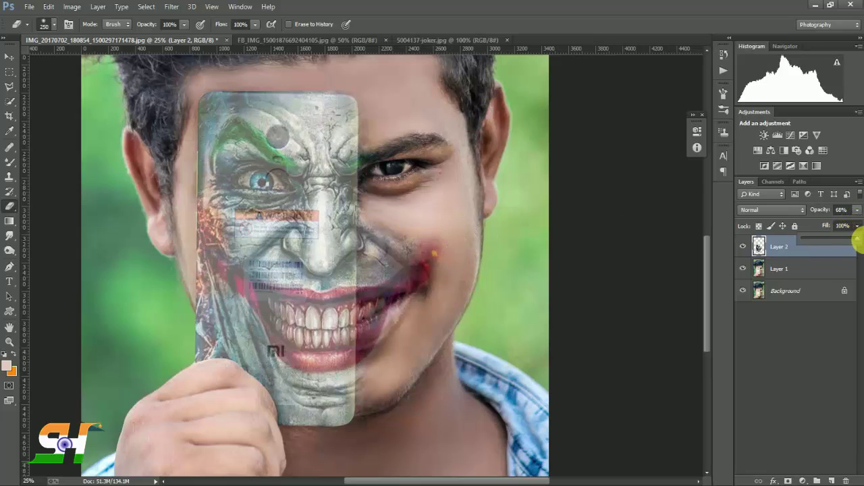
Check the whole photo, then set the Joker layer opacity back to 100%.
key("Escape")
key("ctrl+minus")
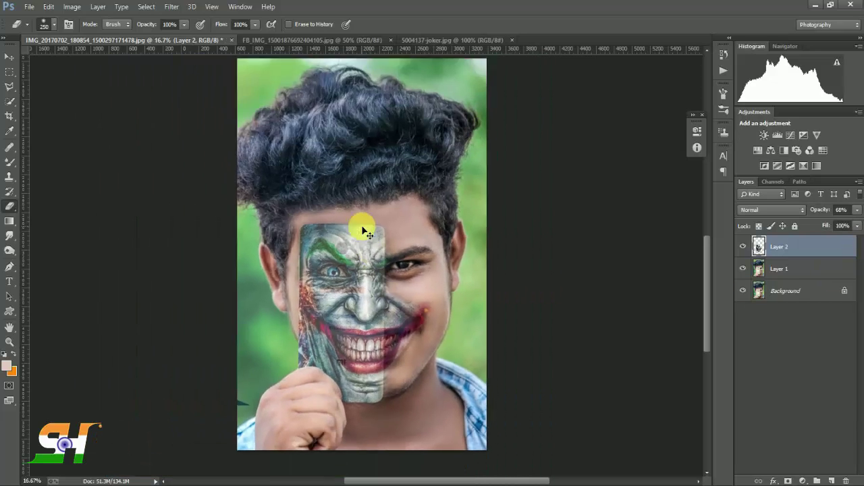
key("ctrl+plus")
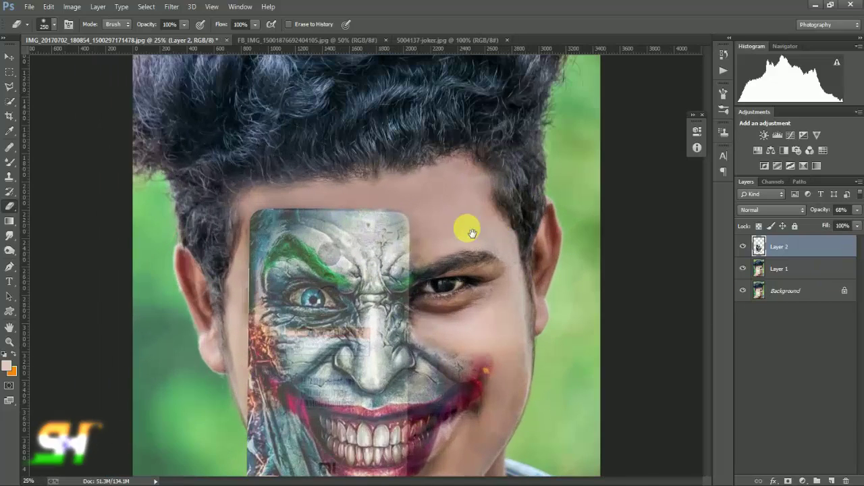
left_click_drag(483, 280, 414, 146)
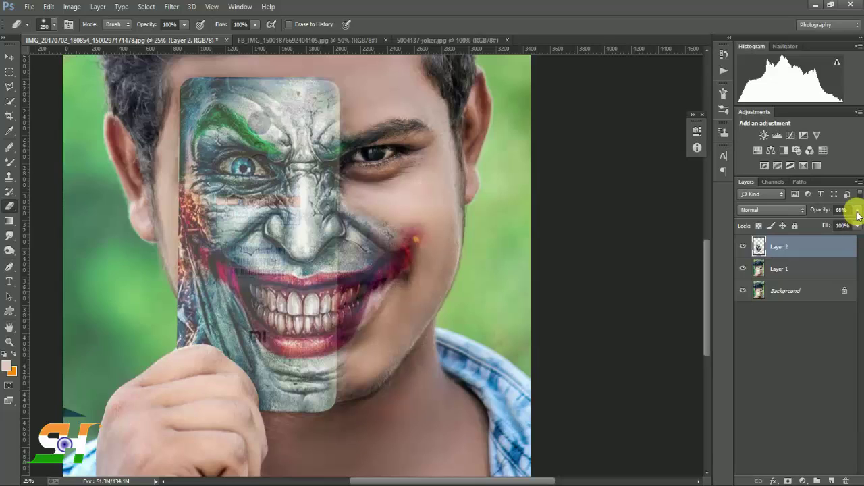
left_click_drag(855, 226, 860, 225)
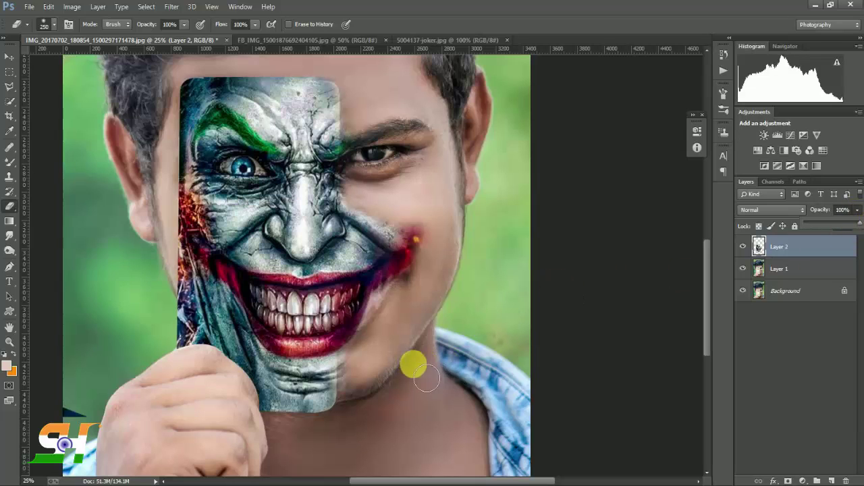
With a 175 px eraser, tidy the Joker edge from below the lips along the jaw.
key("bracketleft")
key("bracketleft")
left_click_drag(356, 372, 400, 317)
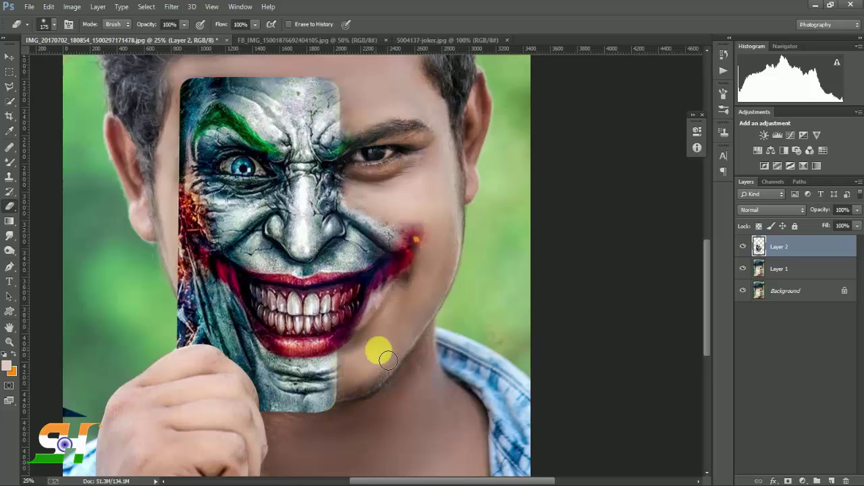
mouse_move(400, 318)
left_mouse_down()
mouse_move(389, 229)
mouse_move(396, 241)
mouse_move(447, 255)
mouse_move(399, 230)
mouse_move(401, 216)
mouse_move(357, 199)
mouse_move(395, 149)
mouse_move(379, 126)
mouse_move(363, 144)
mouse_move(401, 258)
mouse_move(465, 313)
mouse_move(425, 252)
left_mouse_up()
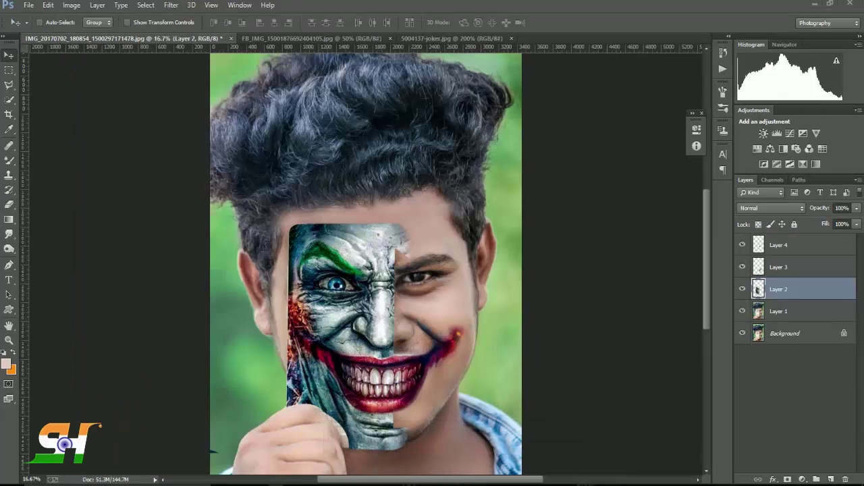
Nudge the Joker card, widen it slightly with Free Transform to match the phone, and commit.
key("ctrl+plus")
left_click_drag(410, 303, 418, 90)
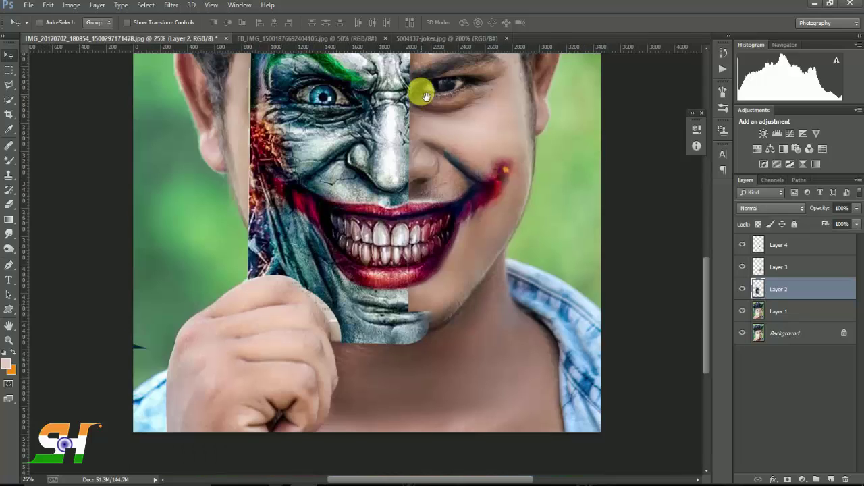
mouse_move(409, 119)
left_mouse_down()
mouse_move(386, 179)
mouse_move(351, 172)
left_mouse_up()
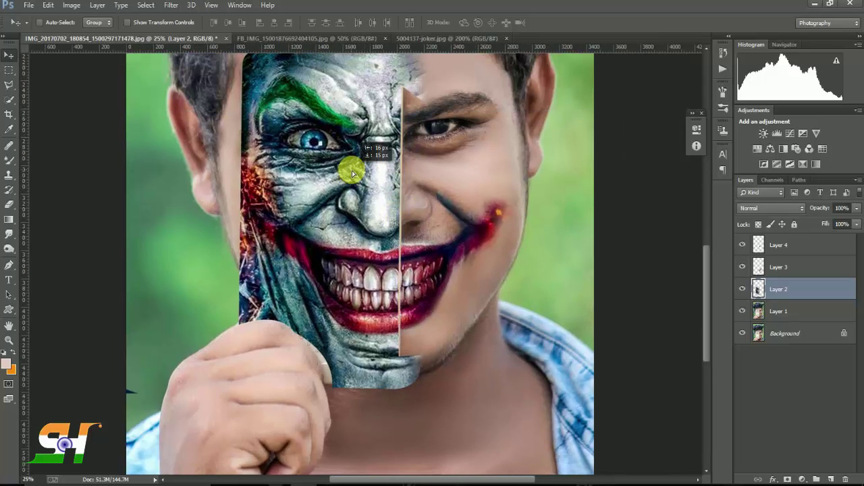
key("ctrl+minus")
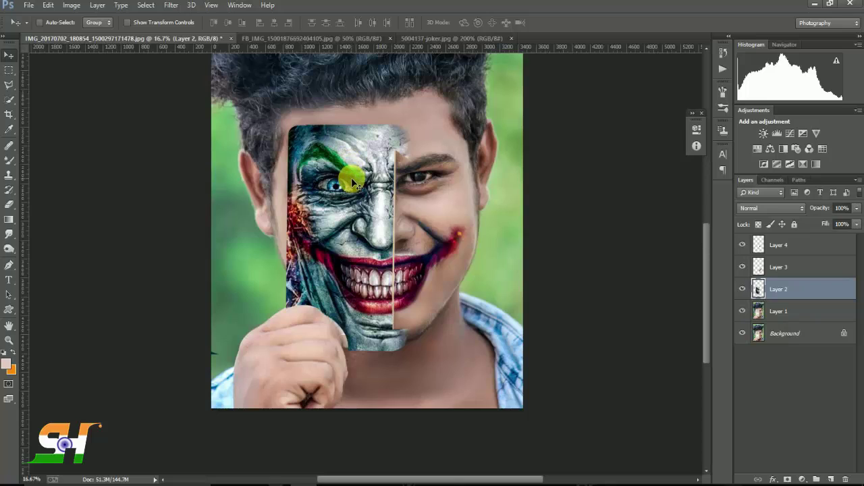
left_click_drag(353, 181, 355, 182)
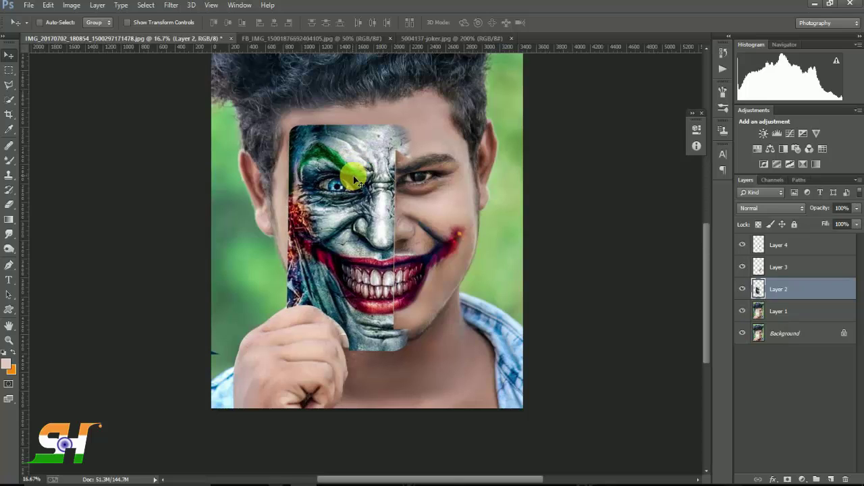
key("ctrl+t")
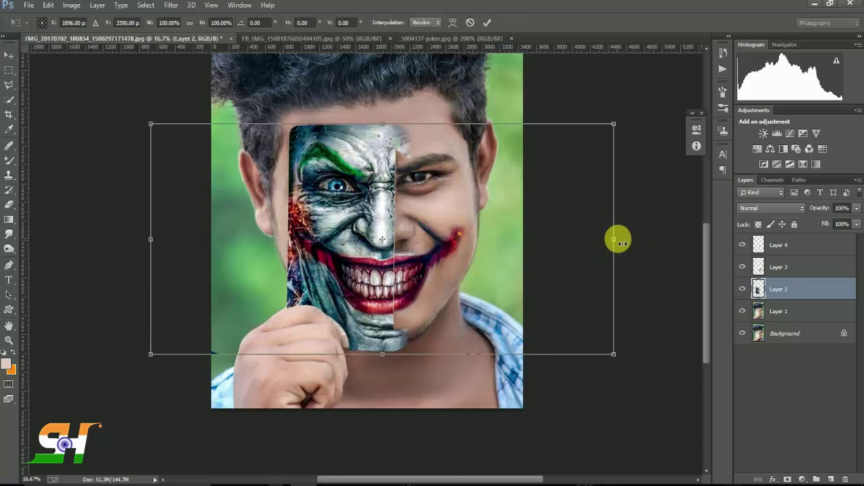
left_click_drag(619, 242, 617, 237)
left_click_drag(353, 250, 355, 254)
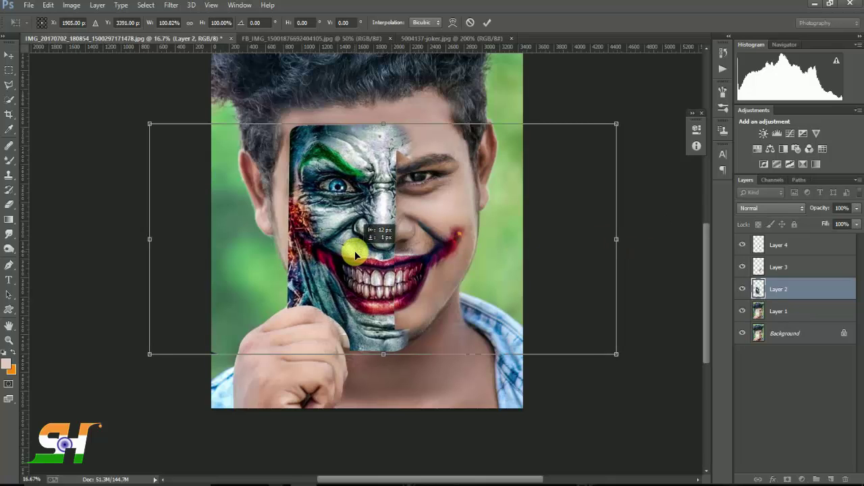
left_click(487, 22)
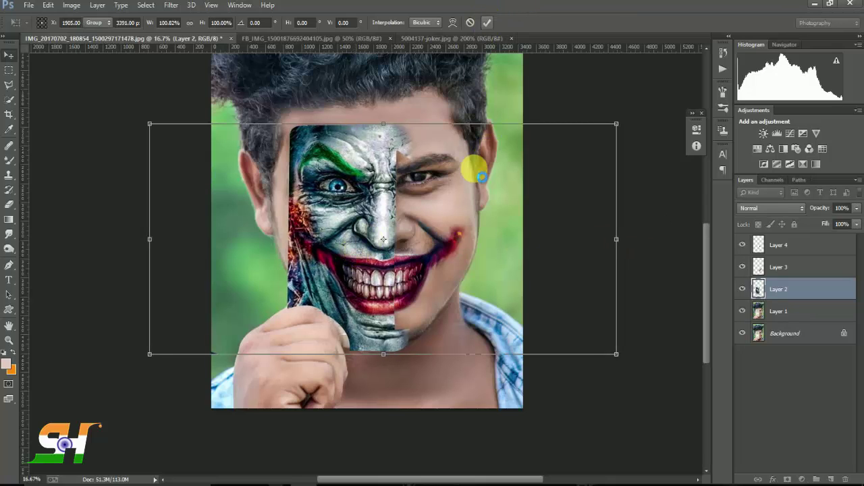
Hide the Joker card and trace a pen path along the phone's bottom edge onto the chest.
left_click(742, 289)
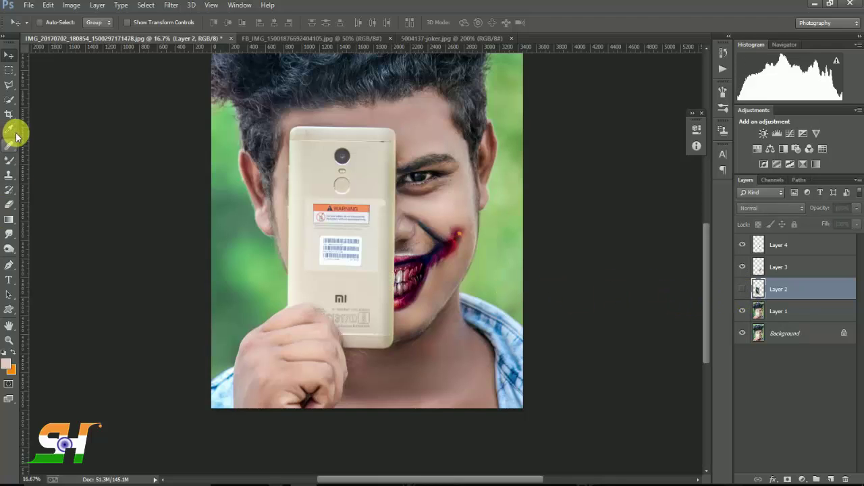
key("p")
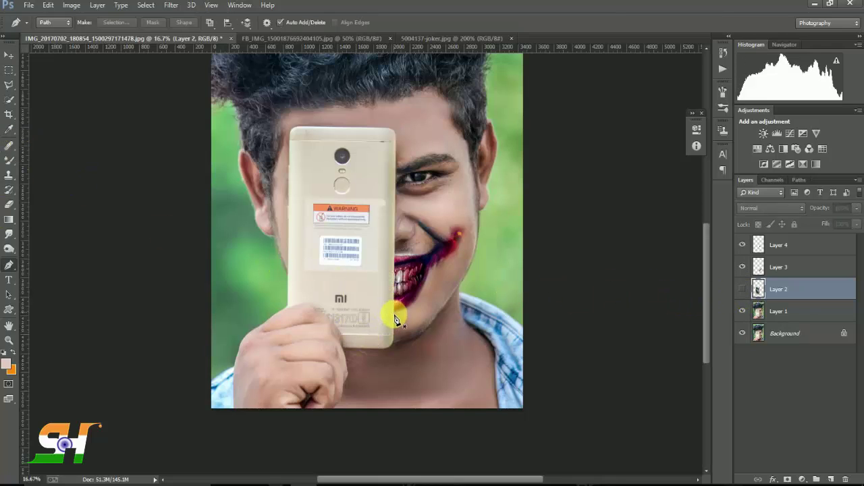
left_click(393, 313)
left_click(394, 336)
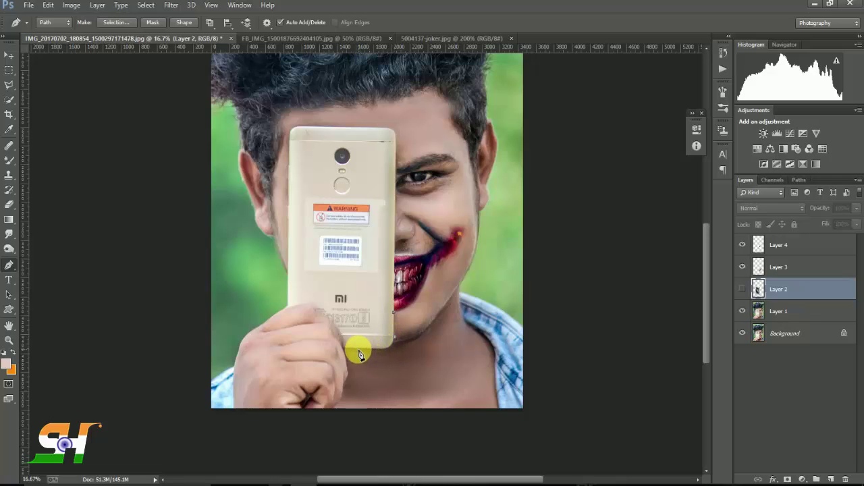
left_click(358, 348)
left_click_drag(316, 346, 322, 340)
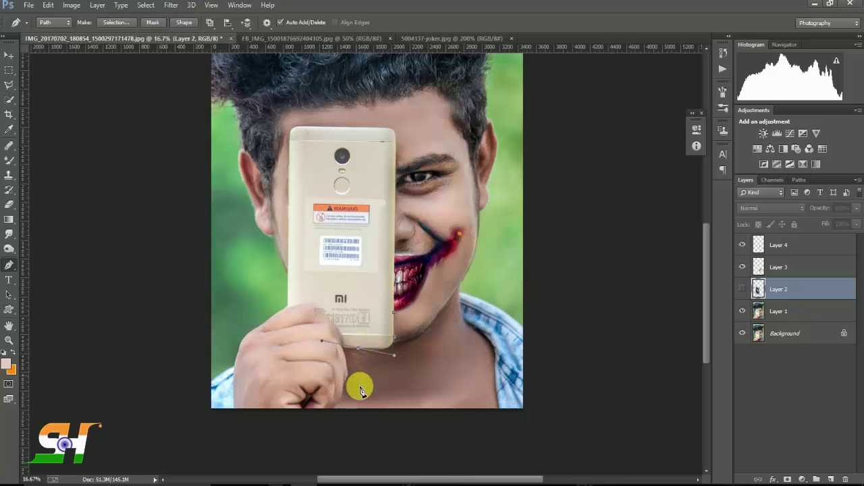
left_click_drag(401, 385, 447, 395)
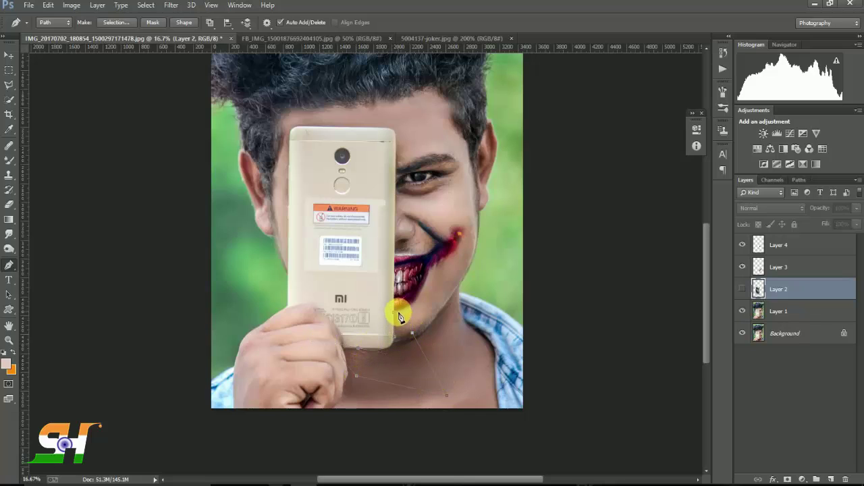
Turn the path into a selection, trim the Joker pixels below the phone, and deselect.
right_click(324, 206)
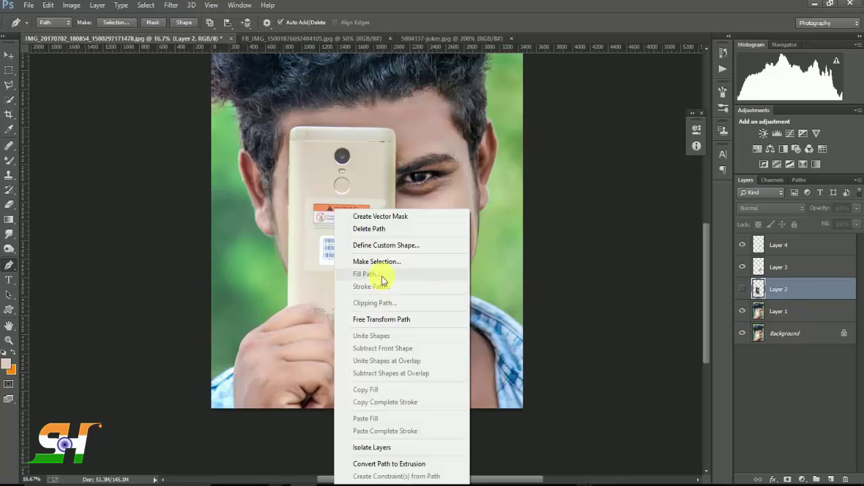
left_click(451, 262)
left_click(487, 143)
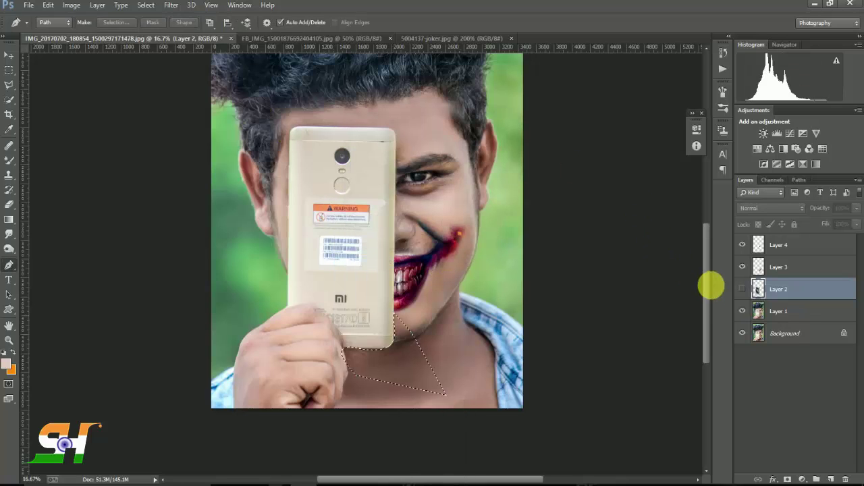
left_click(742, 289)
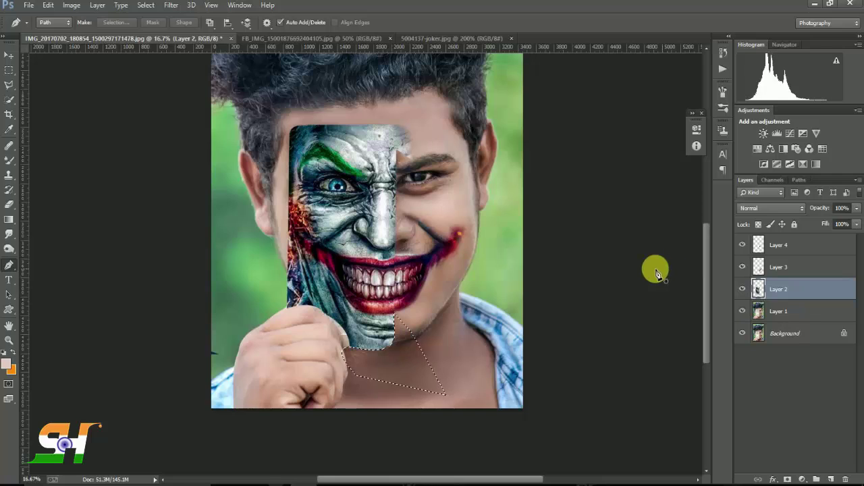
key("ctrl+d")
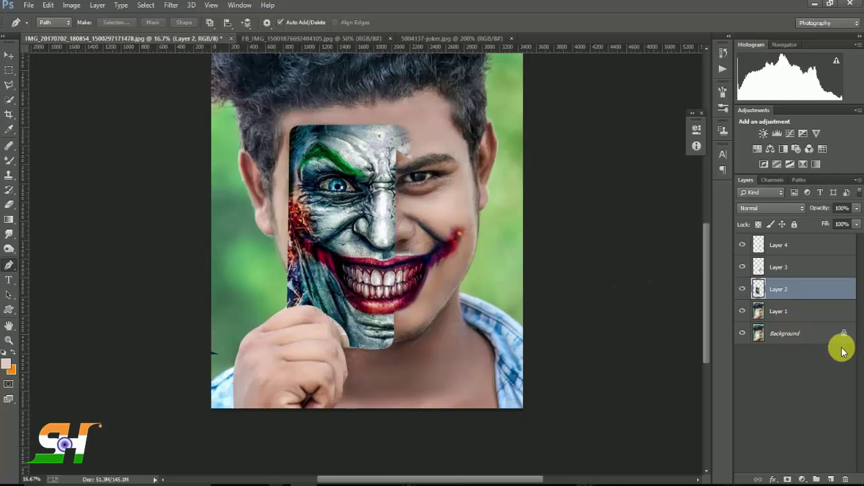
Toggle the Joker layer's visibility to compare with the bare phone, leaving it hidden.
left_click(742, 289)
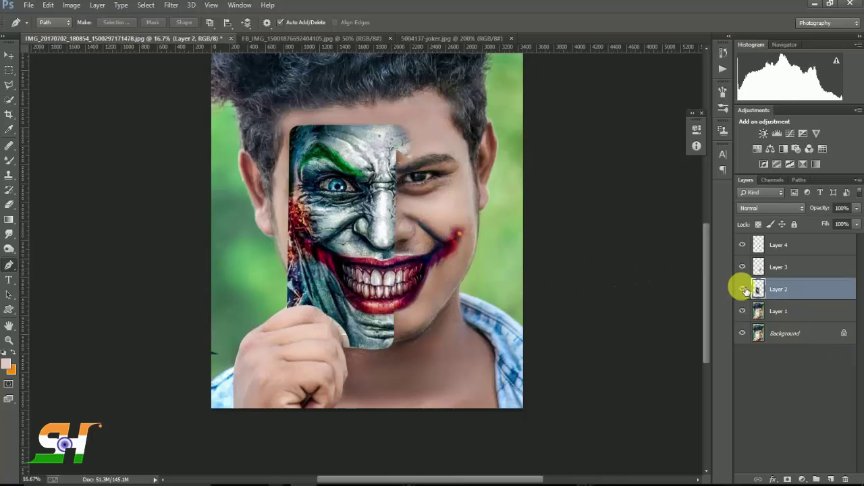
left_click(743, 289)
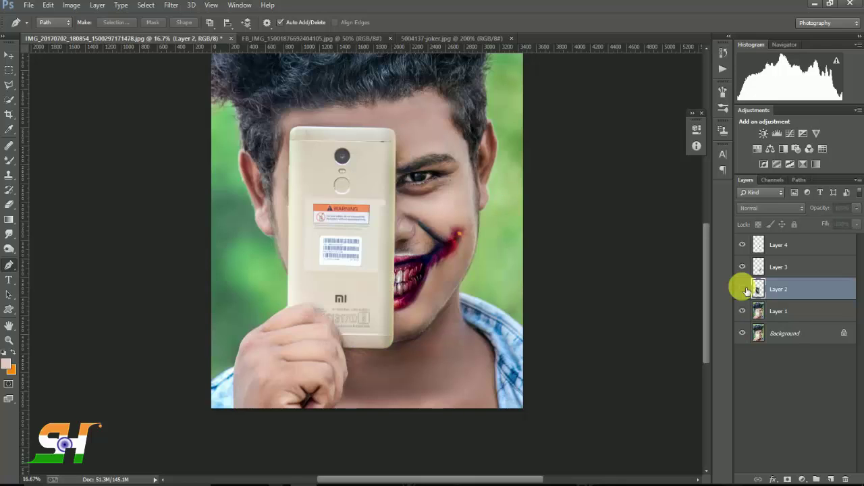
left_click(743, 289)
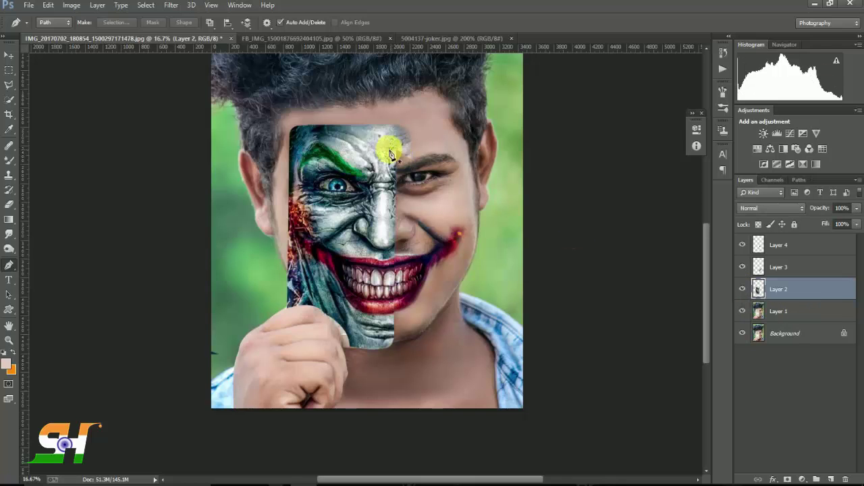
left_click(742, 289)
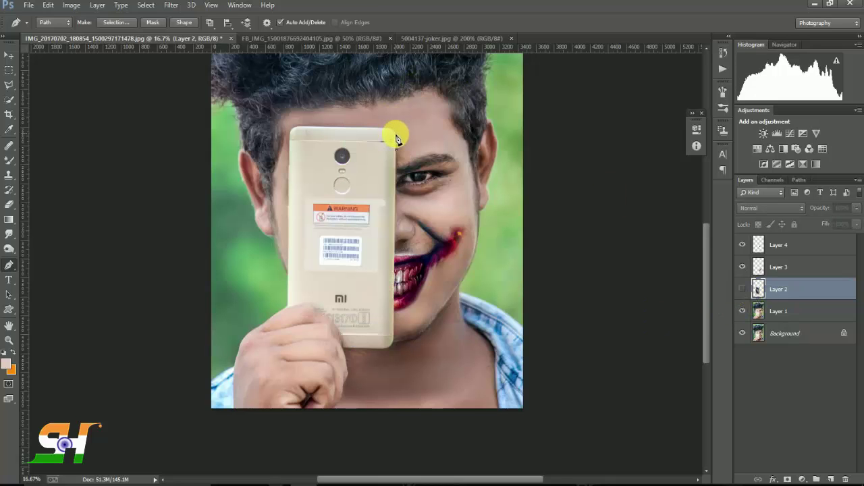
Trace a pen outline around the Joker overflow on the forehead above the phone.
scroll(445, 132, "up", 1)
scroll(447, 139, "up", 1)
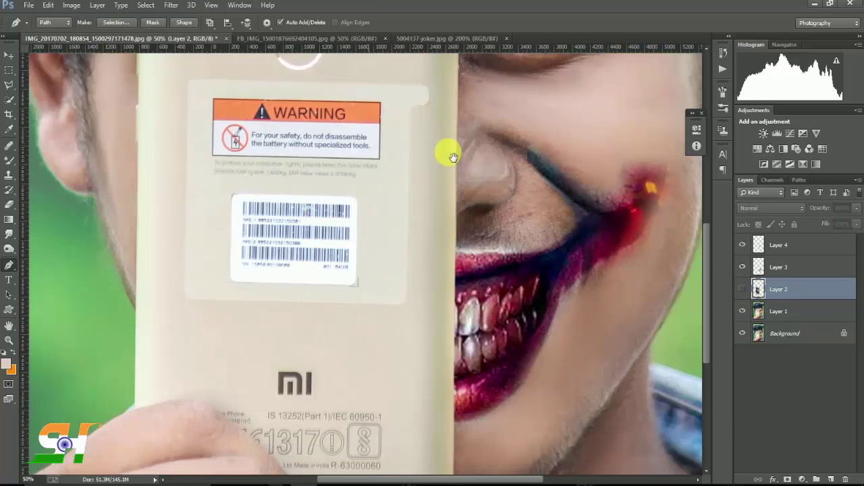
scroll(445, 202, "up", 5)
scroll(440, 270, "up", 2)
key("ctrl+r")
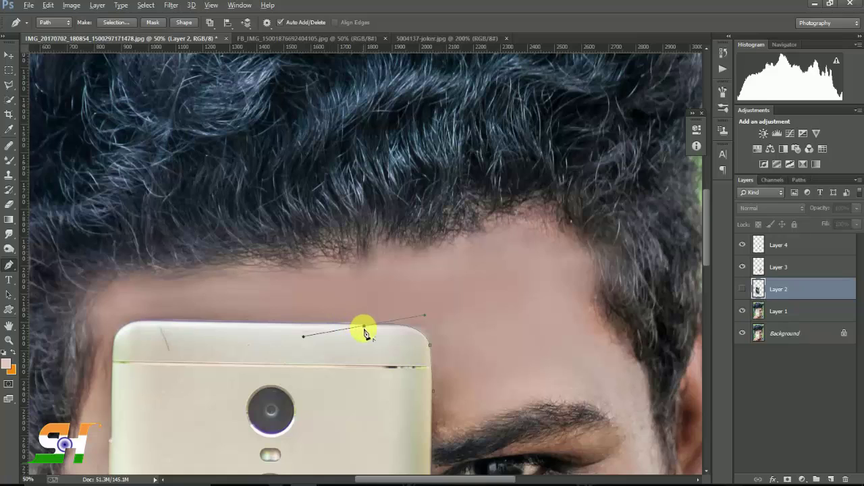
left_click_drag(436, 277, 440, 279)
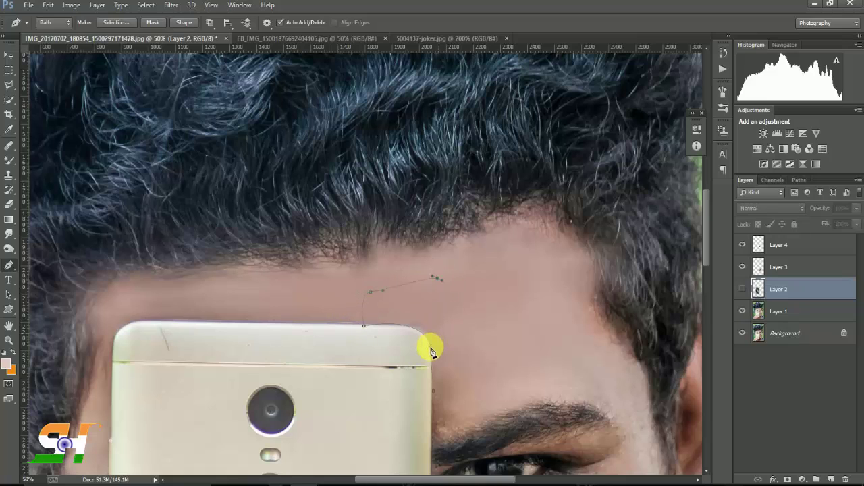
left_click_drag(432, 352, 453, 352)
key("alt")
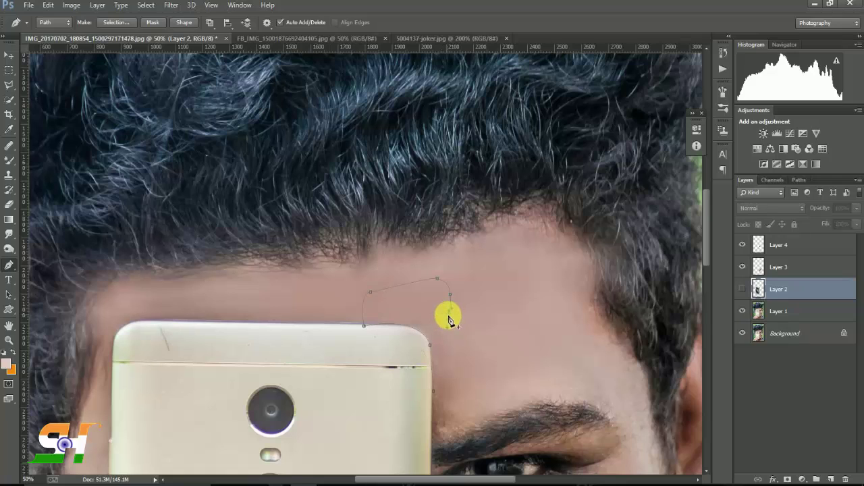
left_click_drag(447, 327, 435, 346)
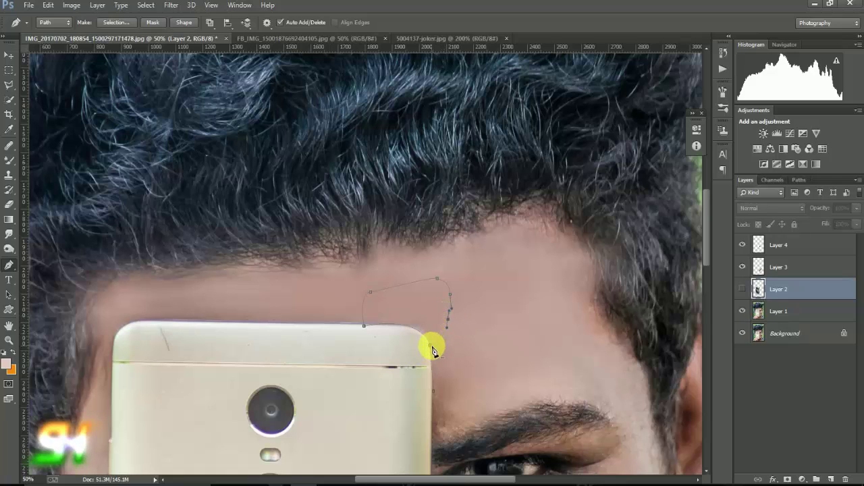
left_click(435, 391)
Convert the forehead path to a selection, delete the Joker pixels inside, and deselect.
right_click(422, 297)
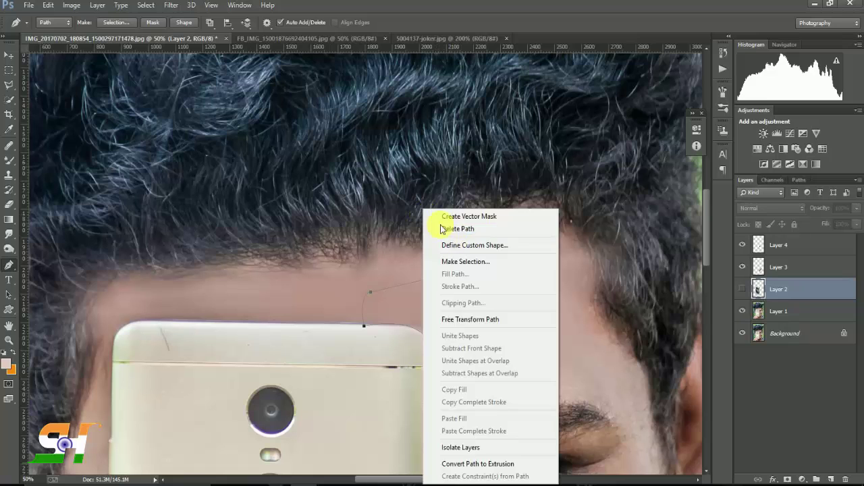
left_click(463, 262)
left_click(497, 144)
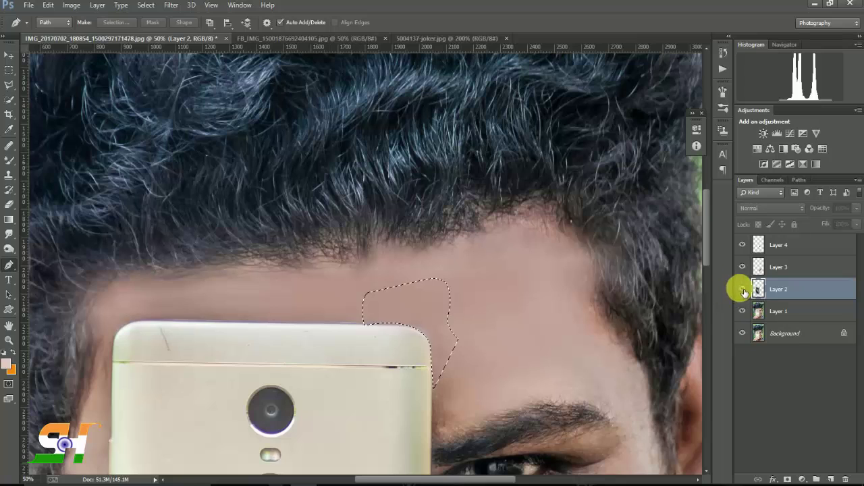
left_click(742, 289)
key("Delete")
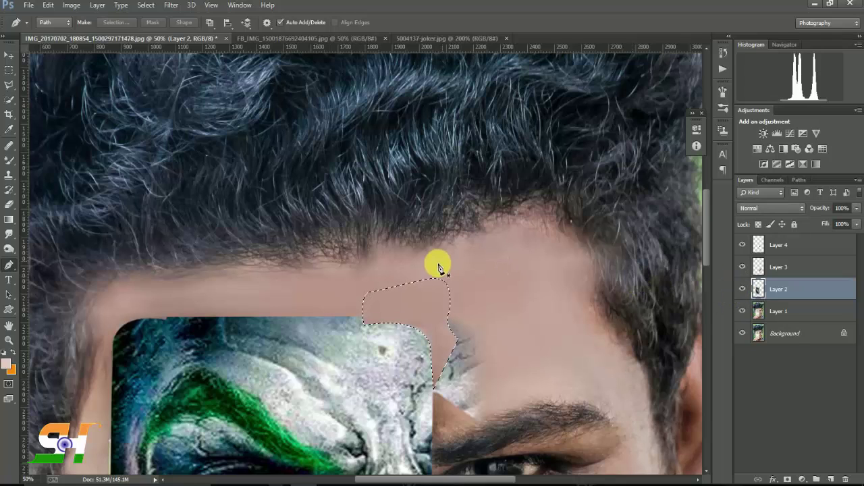
key("ctrl+d")
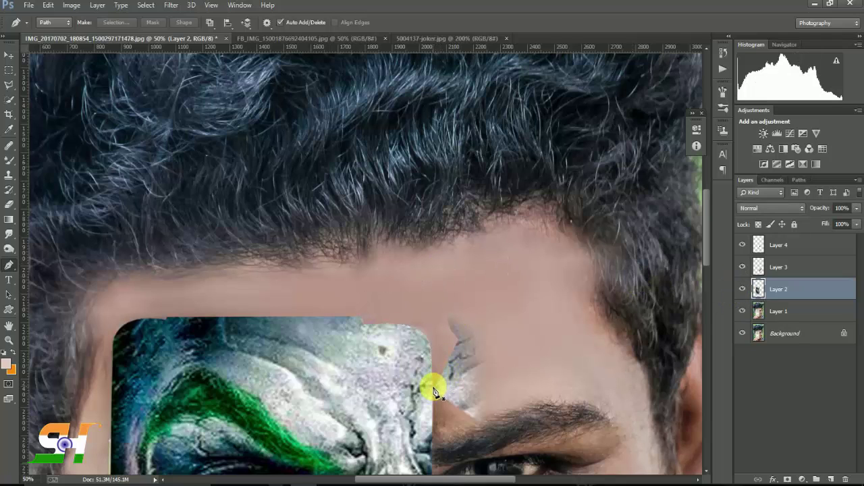
Outline the next stray forehead area as a selection, then zoom out to the whole photo.
left_click(488, 432)
left_click(537, 390)
left_click(519, 315)
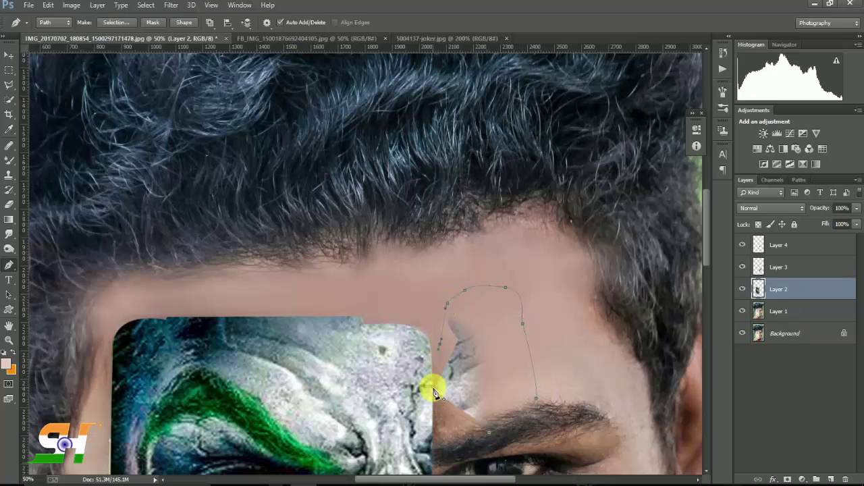
right_click(432, 283)
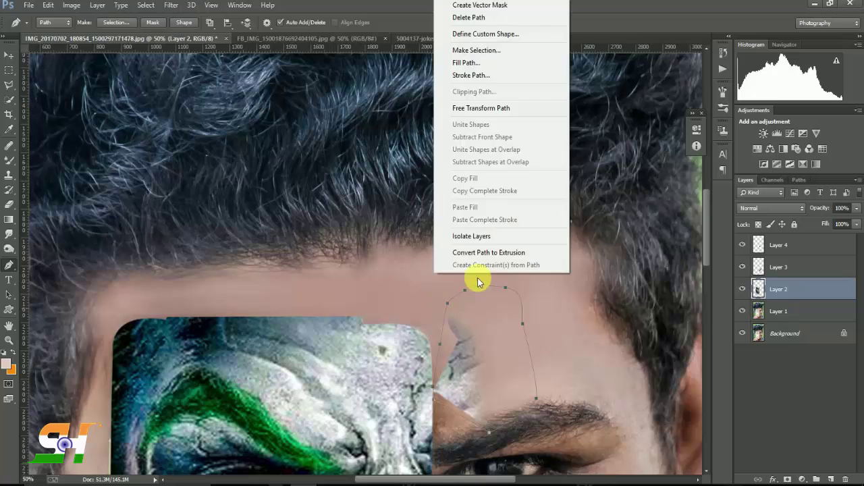
left_click(481, 49)
left_click(487, 142)
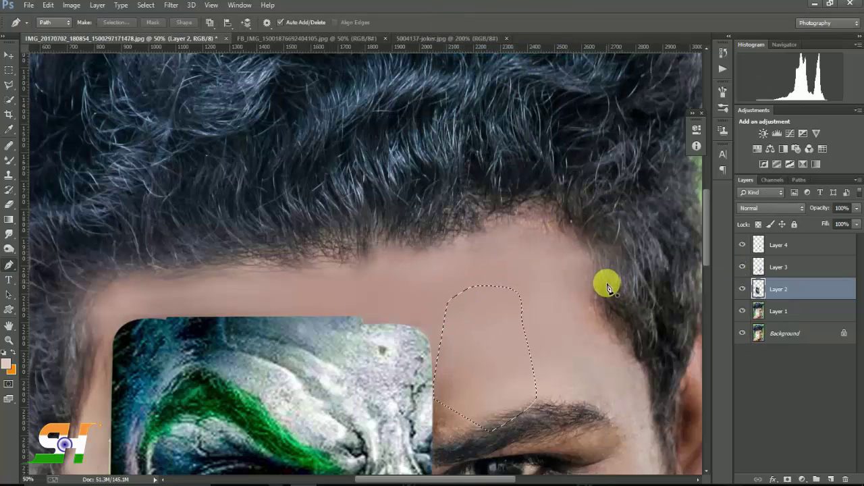
key("ctrl+minus")
key("ctrl+minus")
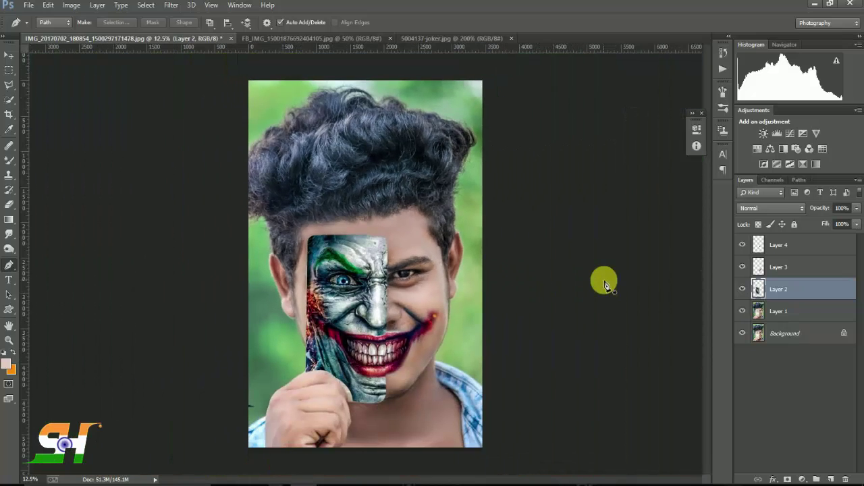
Warp the Joker card's lower edge and corner to curve along the phone, and apply it.
left_click(9, 204)
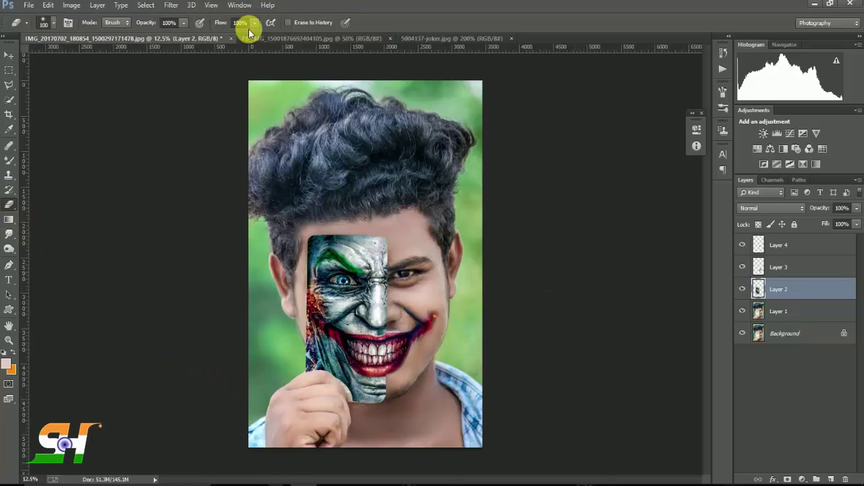
key("ctrl+t")
left_click(452, 22)
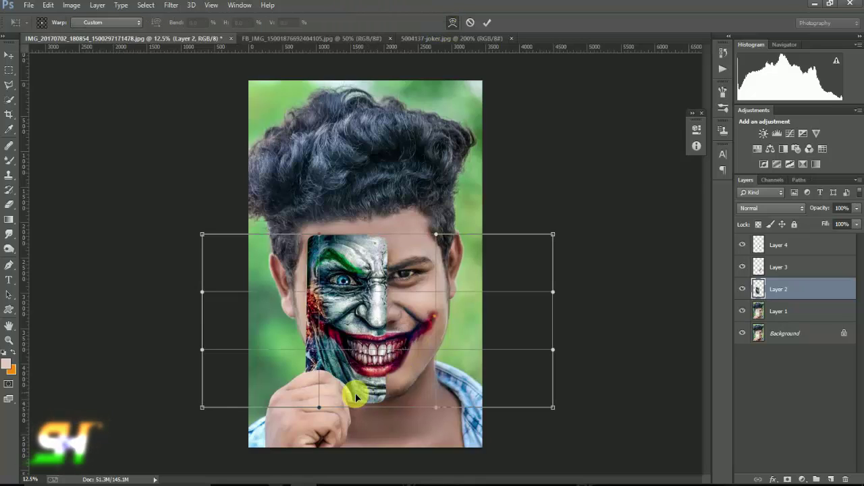
left_click_drag(352, 388, 352, 391)
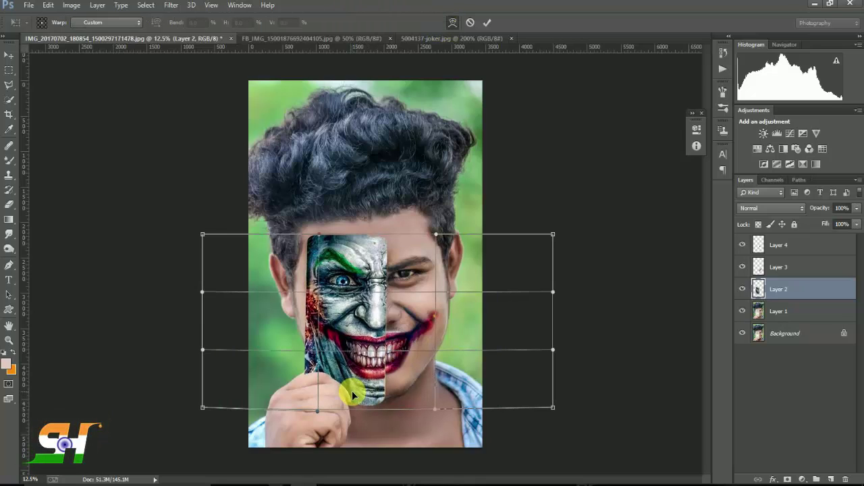
left_click_drag(351, 395, 353, 380)
key("ctrl+plus")
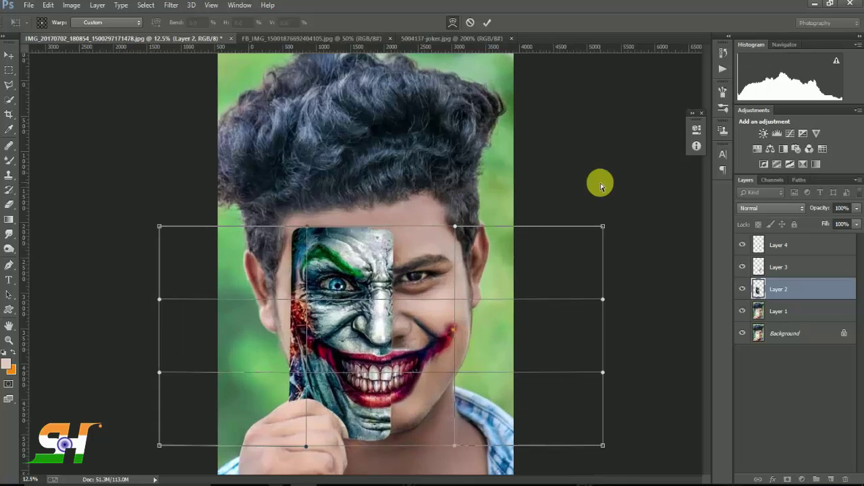
key("ctrl+plus")
scroll(511, 170, "down", 5)
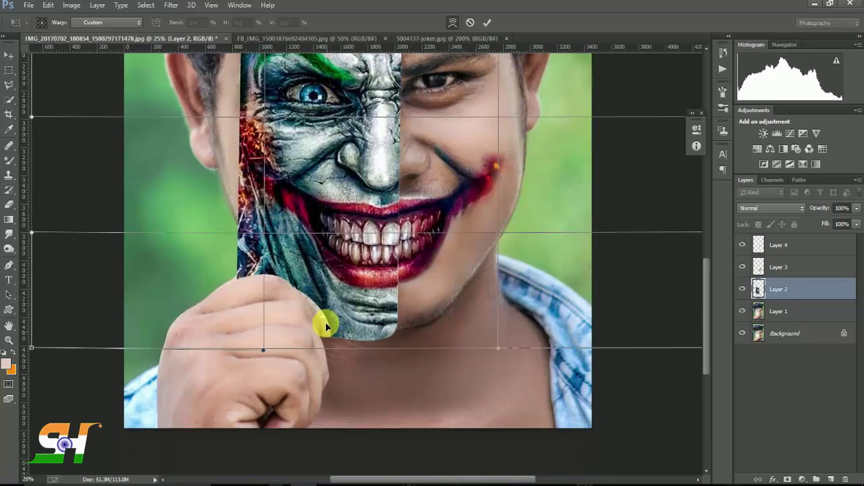
left_click_drag(335, 321, 331, 323)
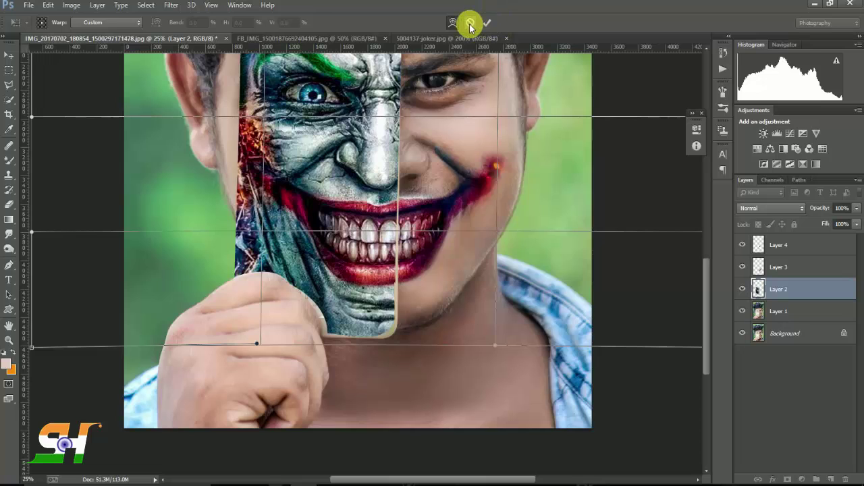
key("Return")
Heal Joker texture over the hand's top edge with a 150 px Healing Brush; move Layer 2 below Layer 1.
key("e")
key("ctrl+plus")
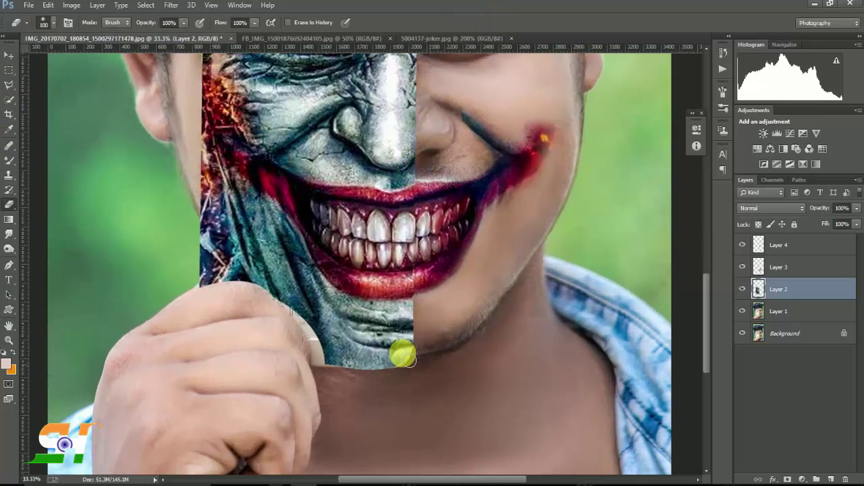
left_click(9, 145)
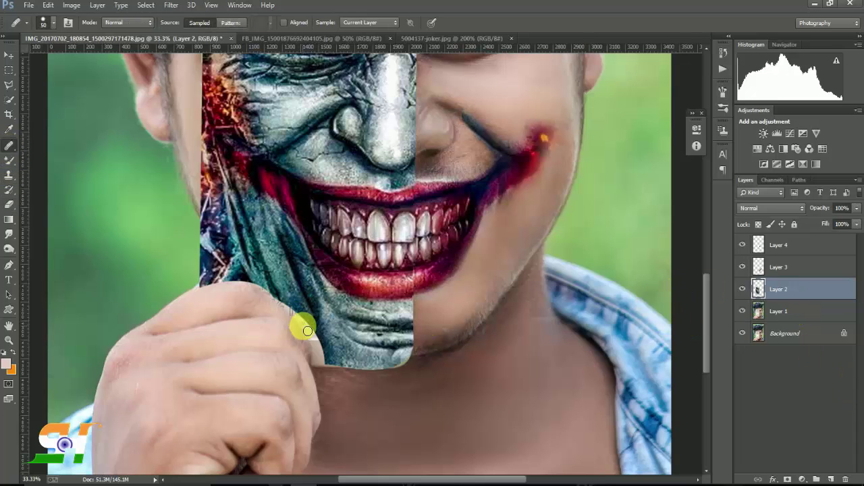
key("bracketright")
key("bracketright")
key("bracketright")
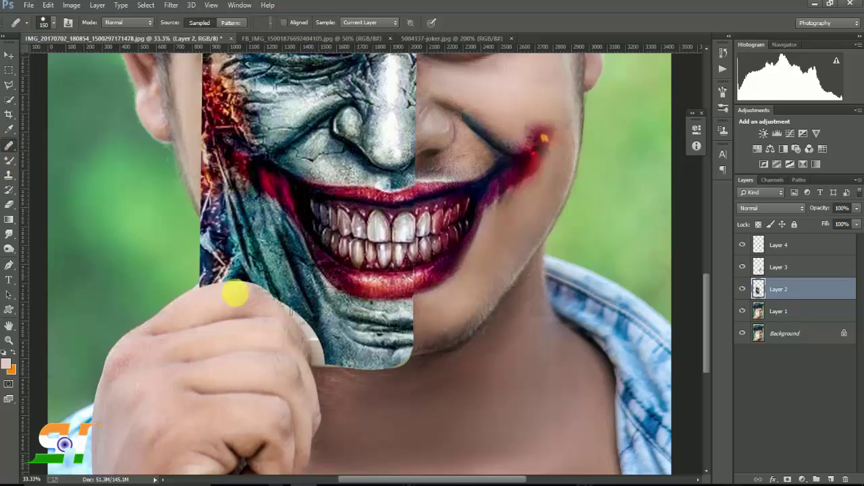
left_click(320, 347)
left_click(413, 189)
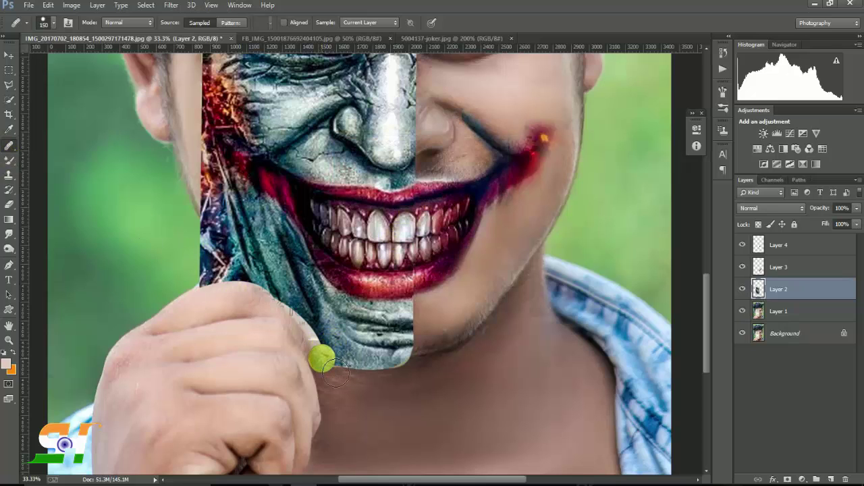
left_click(322, 358, "alt")
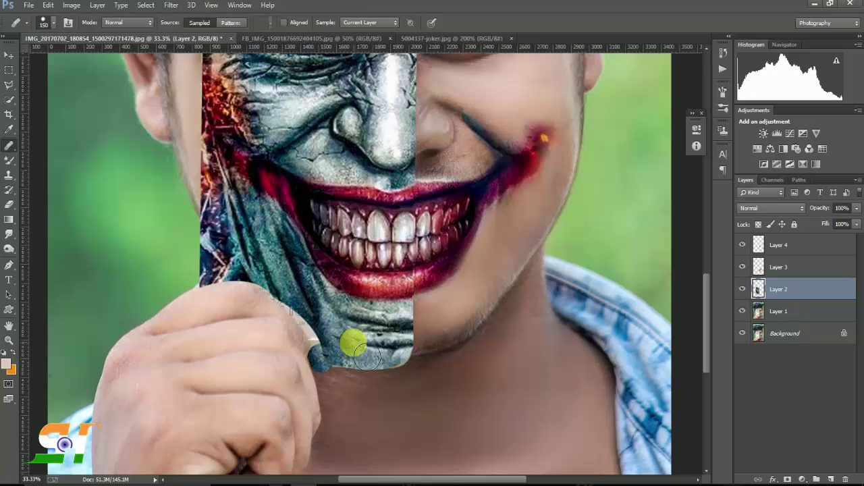
left_click_drag(329, 364, 249, 289)
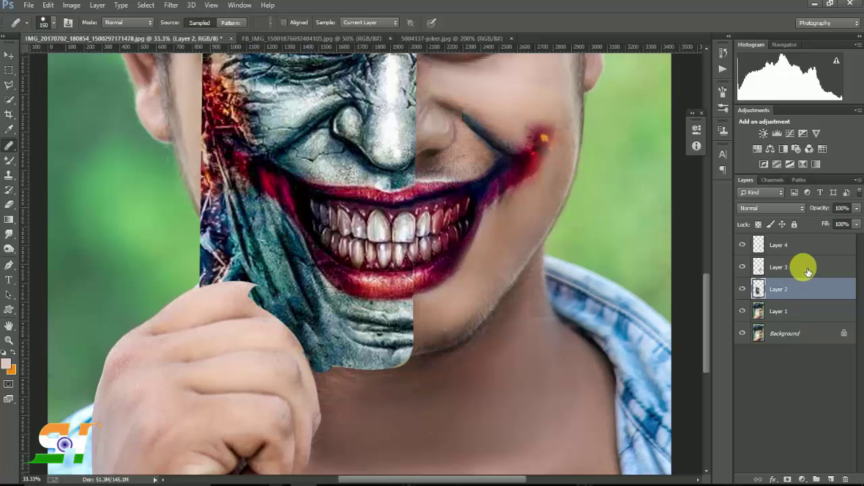
mouse_move(795, 293)
left_mouse_down()
mouse_move(797, 313)
mouse_move(784, 287)
left_mouse_up()
Restore the Joker layer above the phone and add a new layer just above the Background.
key("ctrl+z")
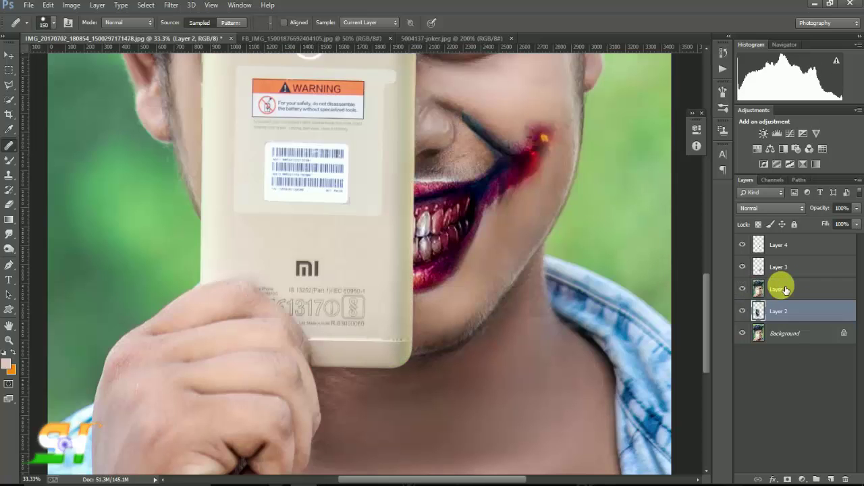
key("ctrl+z")
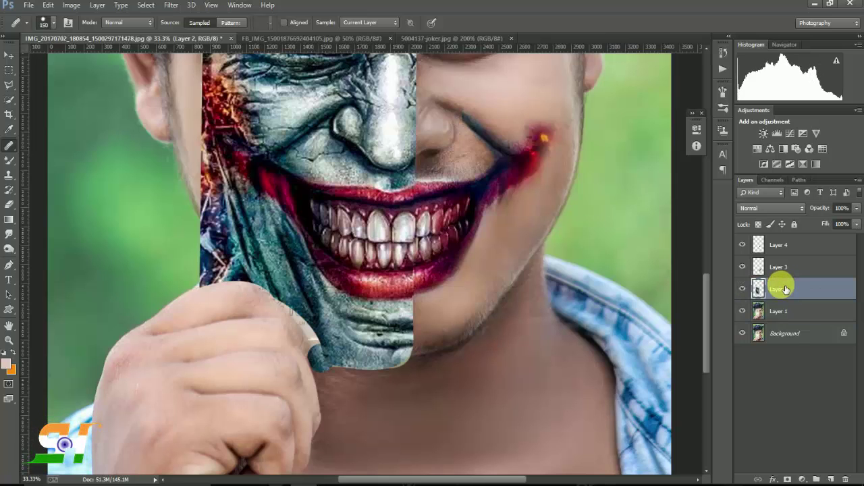
left_click(831, 479)
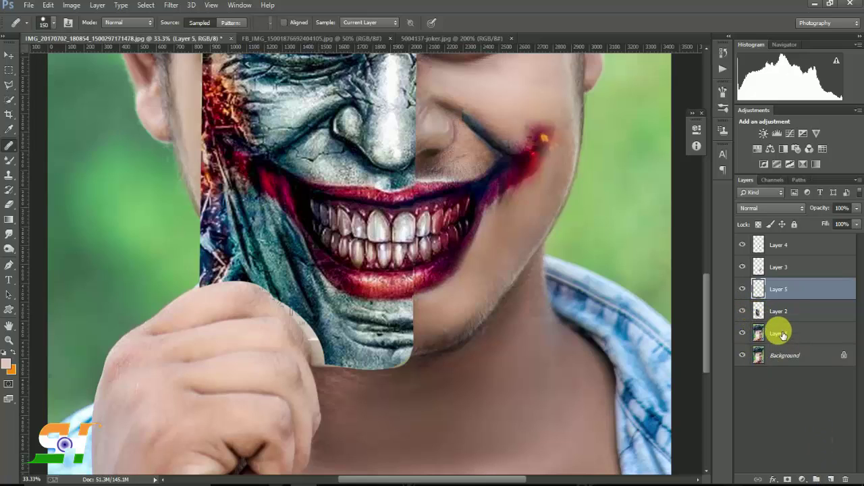
mouse_move(792, 294)
left_mouse_down()
mouse_move(790, 347)
mouse_move(783, 334)
left_mouse_up()
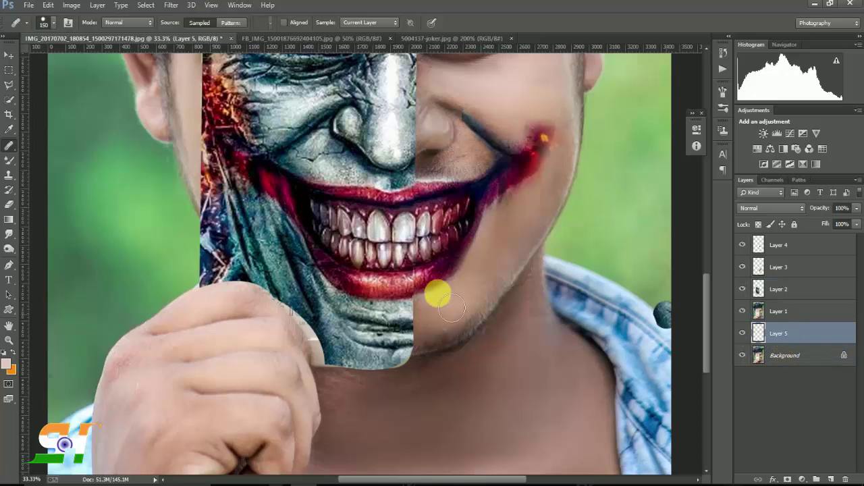
Blend skin tone over the Joker chin edge and neck, then clone Joker texture near the hand.
left_click_drag(325, 365, 309, 335)
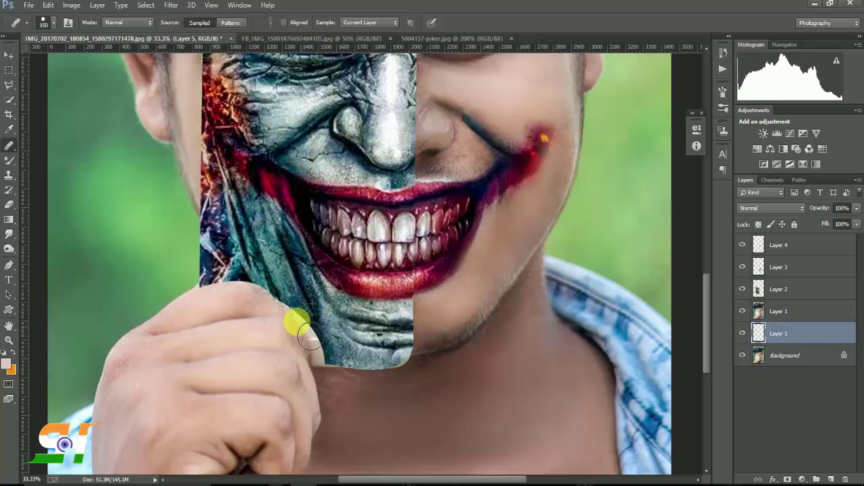
left_click_drag(435, 416, 459, 427)
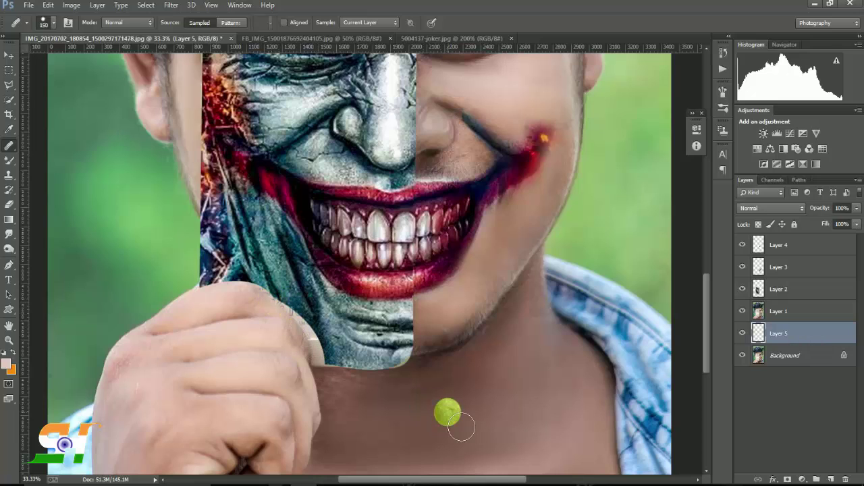
key("ctrl+bracketright")
key("ctrl+bracketright")
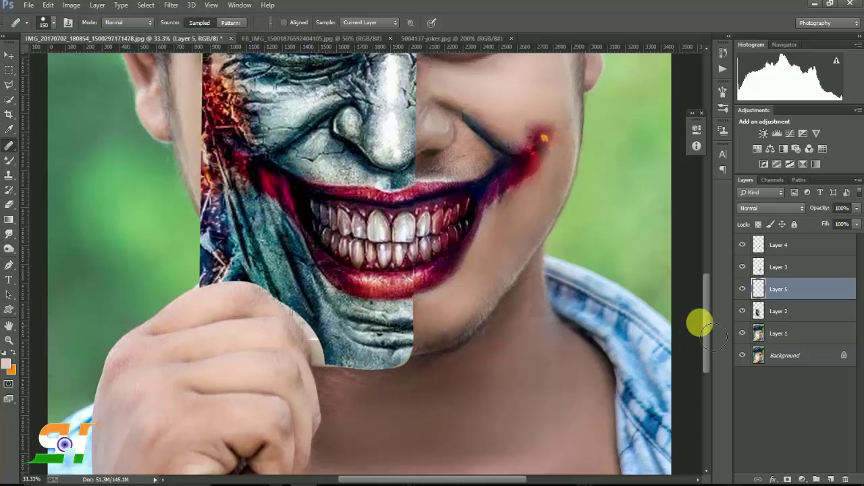
left_click(770, 318)
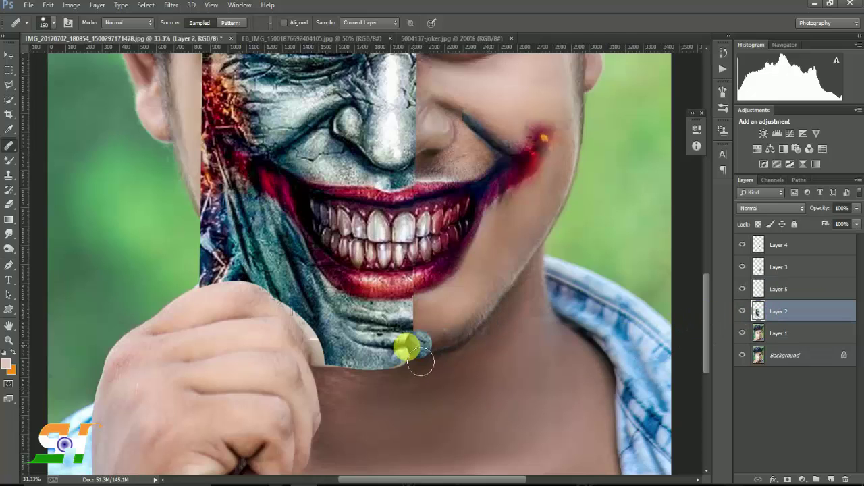
mouse_move(328, 360)
left_mouse_down()
mouse_move(304, 345)
mouse_move(352, 384)
left_mouse_up()
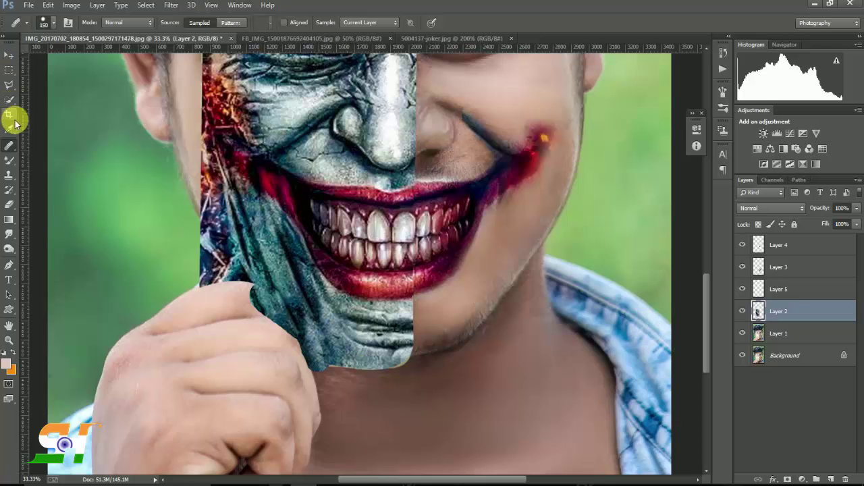
Hide the Joker layer and trace a closed pen path around the thumb and hand.
key("p")
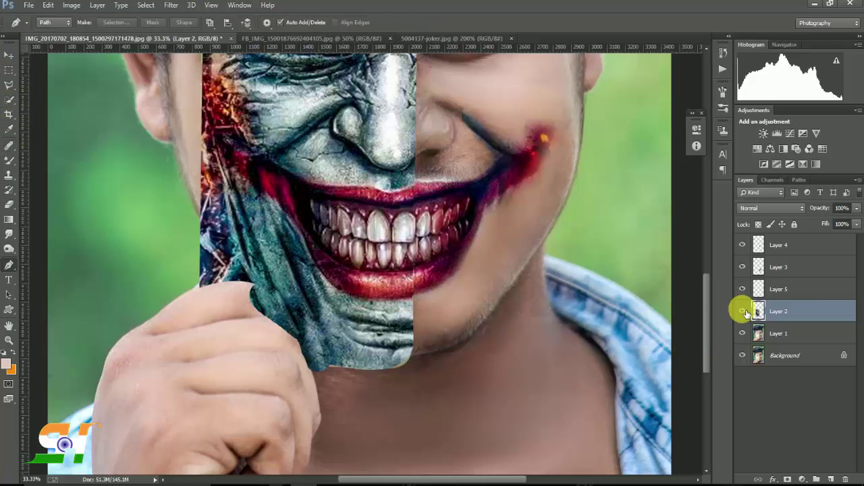
left_click(743, 311)
key("ctrl+plus")
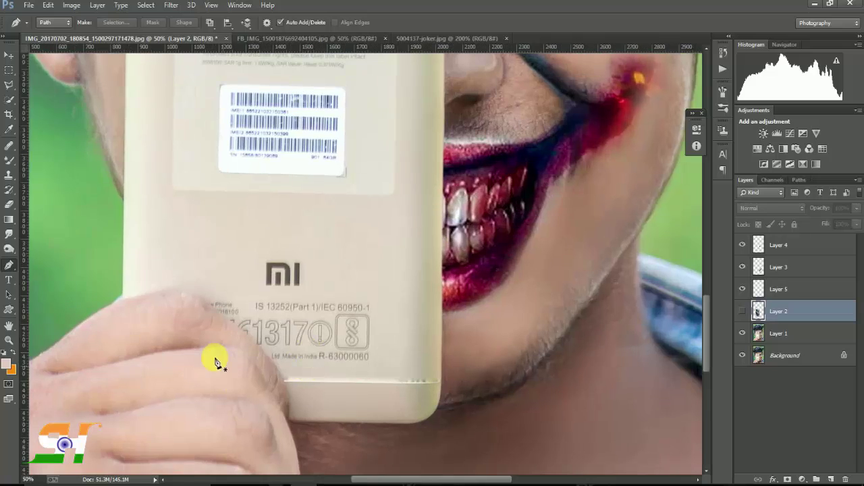
left_click(216, 309)
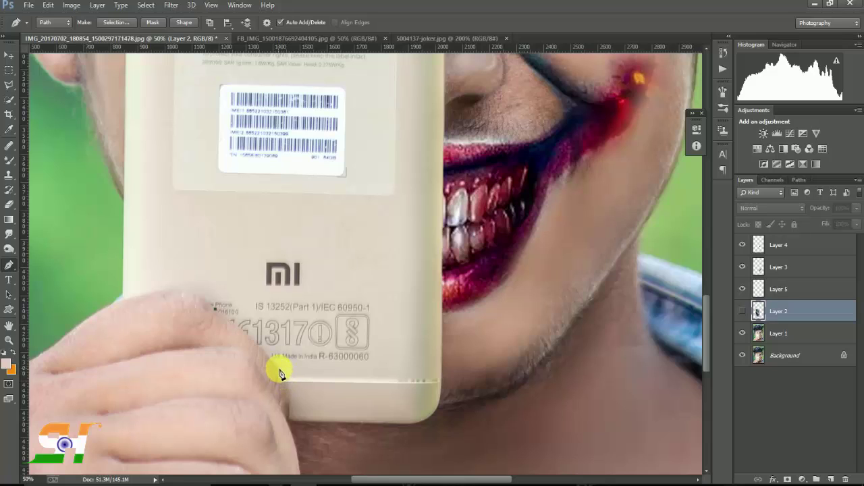
left_click_drag(286, 387, 280, 376)
left_click_drag(285, 442, 291, 423)
left_click(305, 449)
left_click(210, 458)
left_click(138, 357)
left_click(183, 299)
Convert the thumb path to a selection and delete the Joker face over the thumb.
right_click(246, 91)
left_click(301, 149)
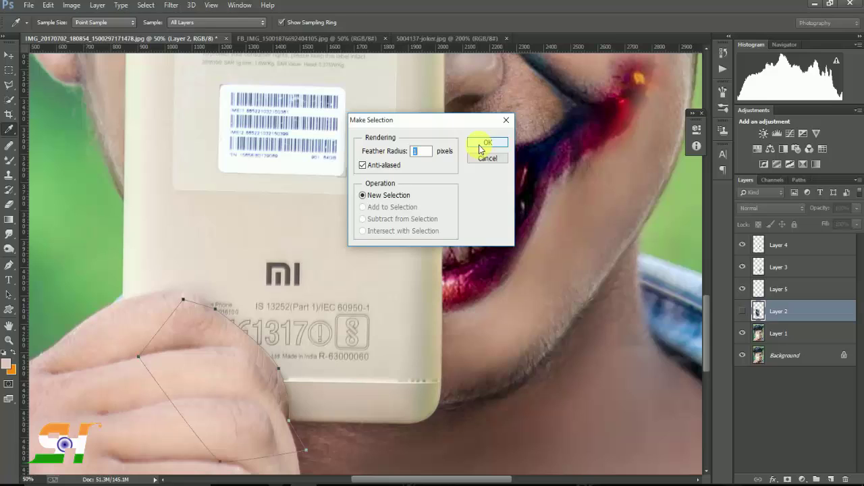
left_click(486, 142)
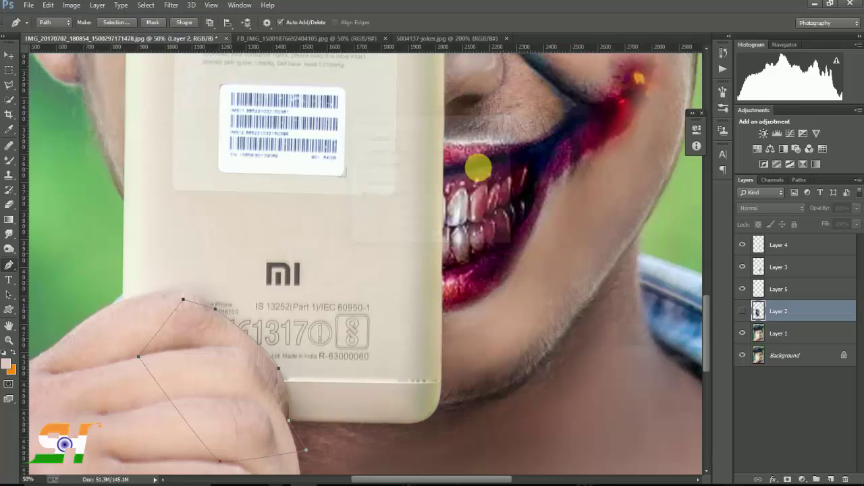
left_click(743, 311)
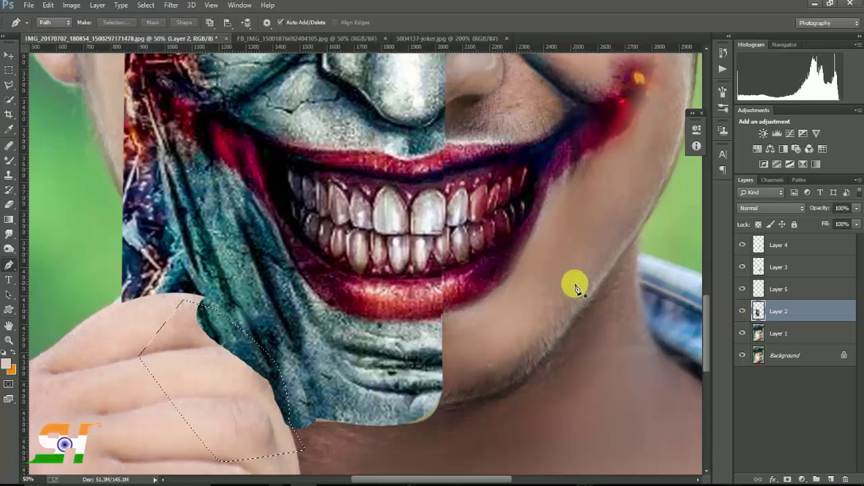
key("Delete")
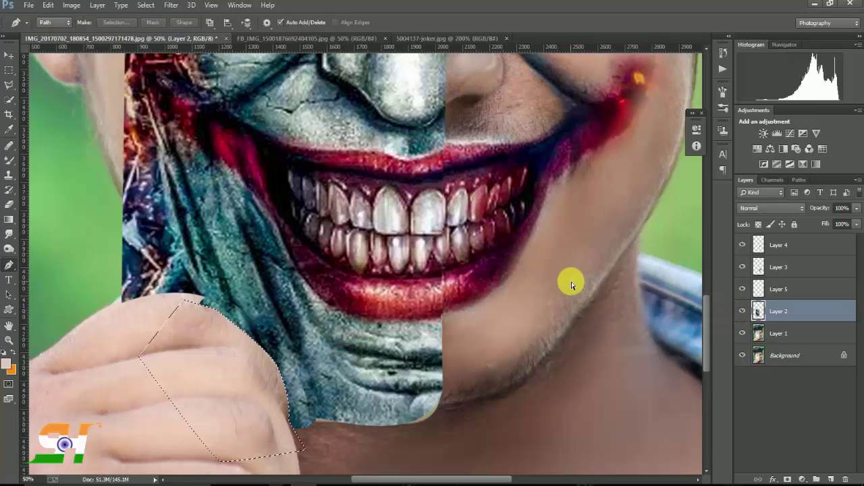
key("ctrl+d")
Trace the phone's bottom edge by the hand and turn that path into a selection.
left_click(743, 310)
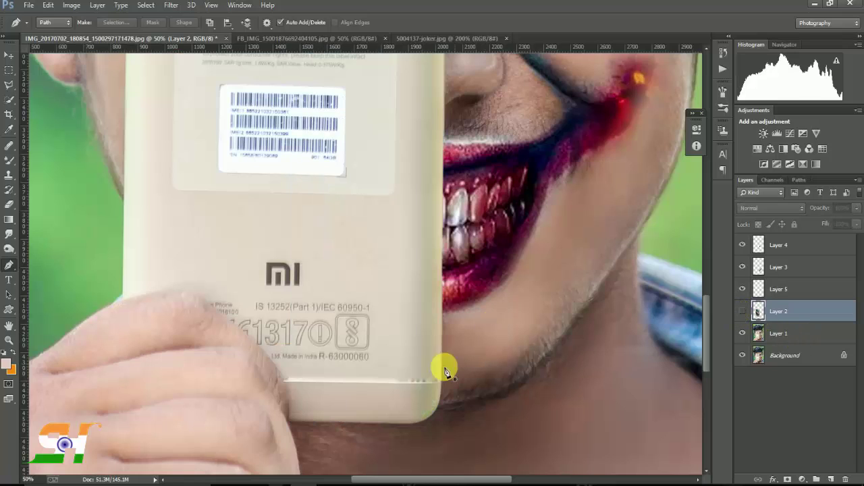
left_click(287, 419)
left_click(328, 420)
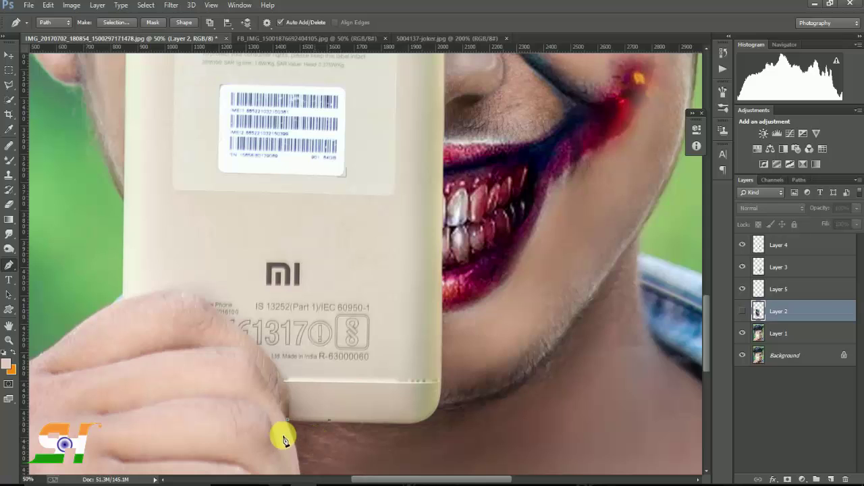
left_click(742, 311)
key("Escape")
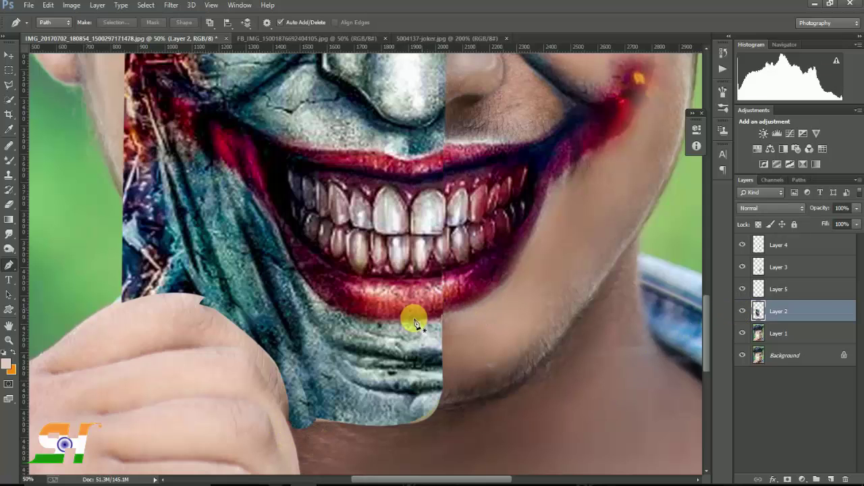
right_click(350, 288)
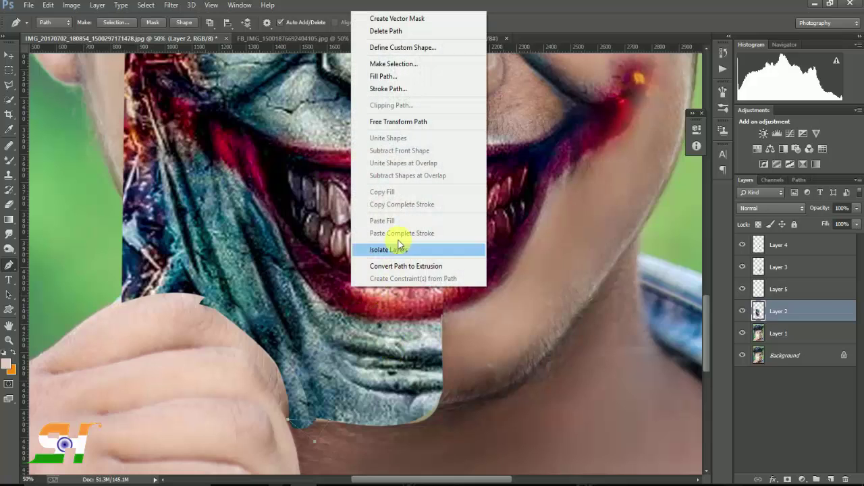
left_click(393, 64)
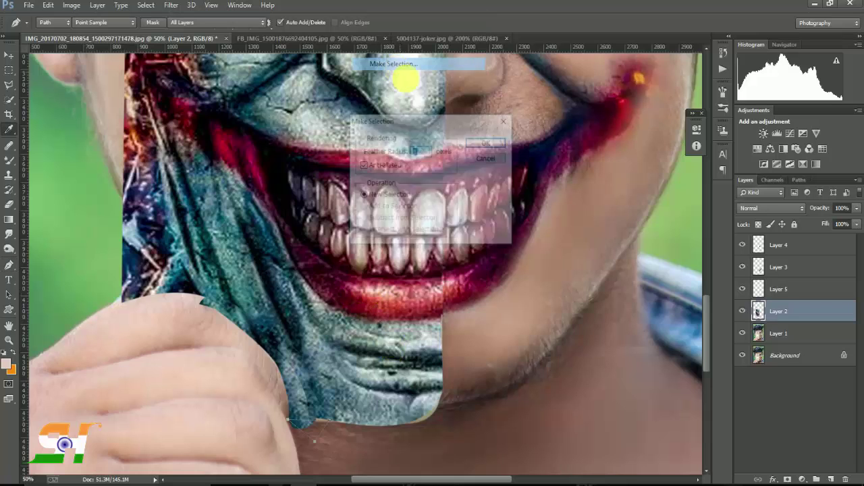
left_click(490, 142)
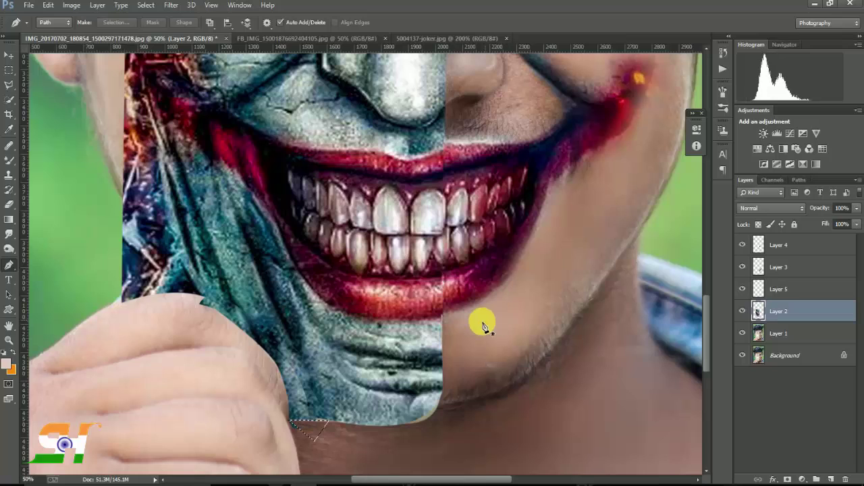
key("ctrl+d")
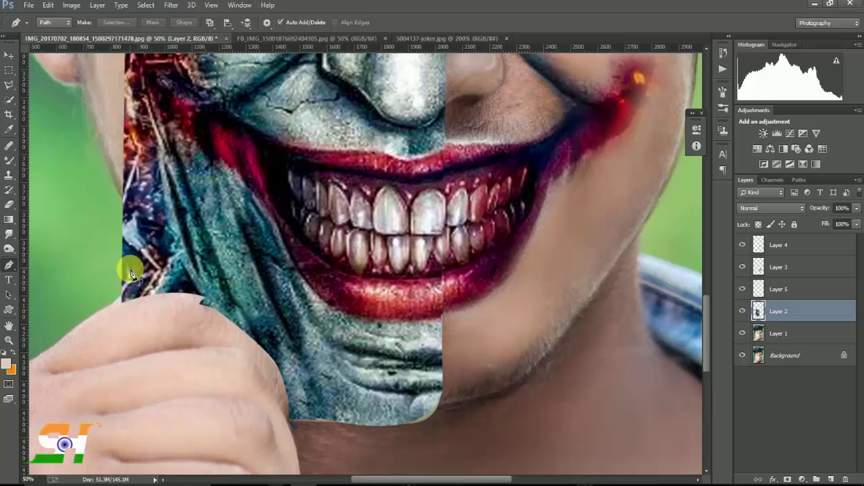
Pick the Eraser for the leftover phone-edge pixels and zoom out to the full image.
left_click(8, 203)
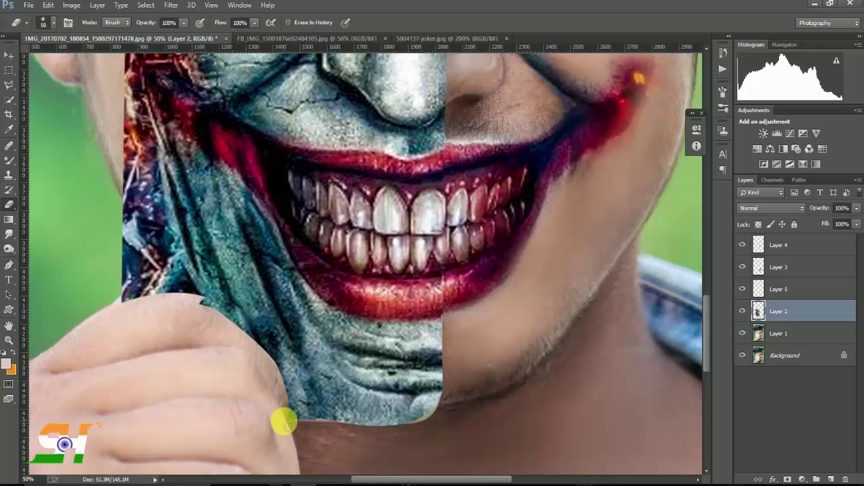
key("ctrl+minus")
key("ctrl+minus")
key("ctrl+minus")
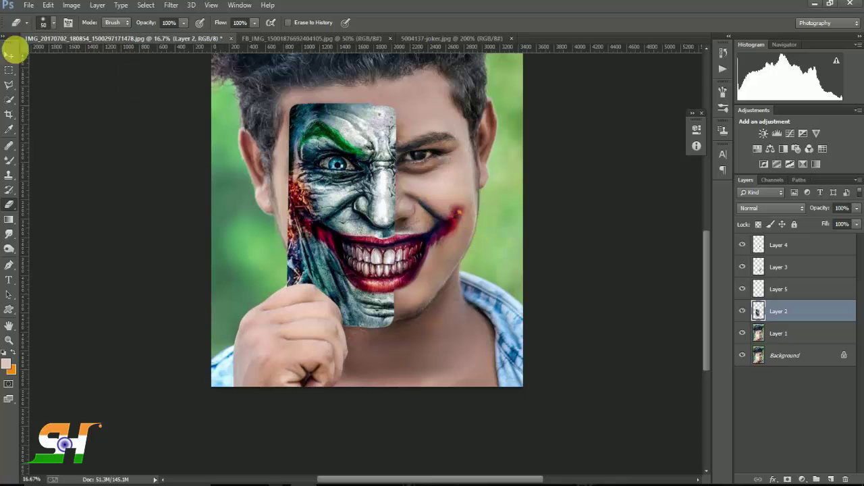
Merge Layer 5 into Layer 3 using Merge Layers.
left_click(8, 54)
key("ctrl+minus")
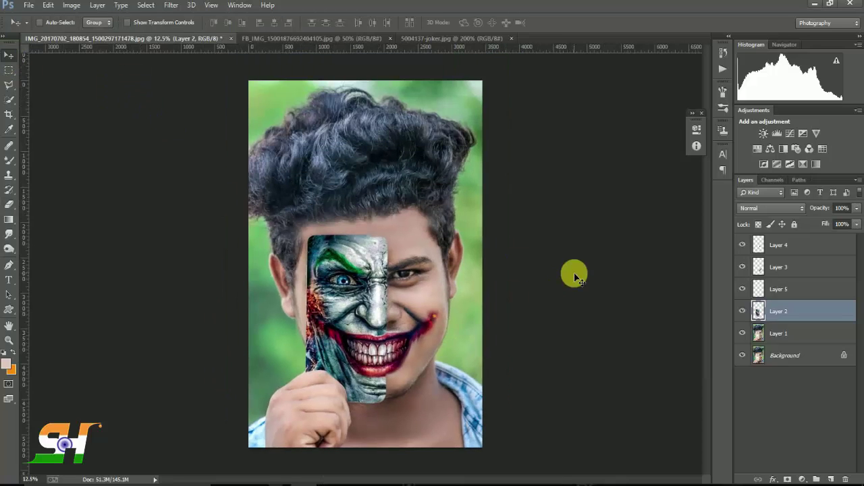
left_click(776, 289)
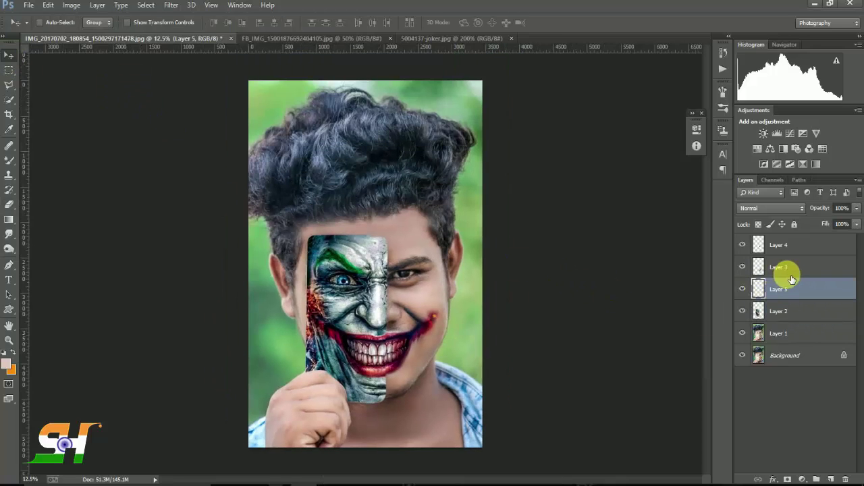
left_click(787, 270, "shift")
right_click(787, 270)
left_click(662, 303)
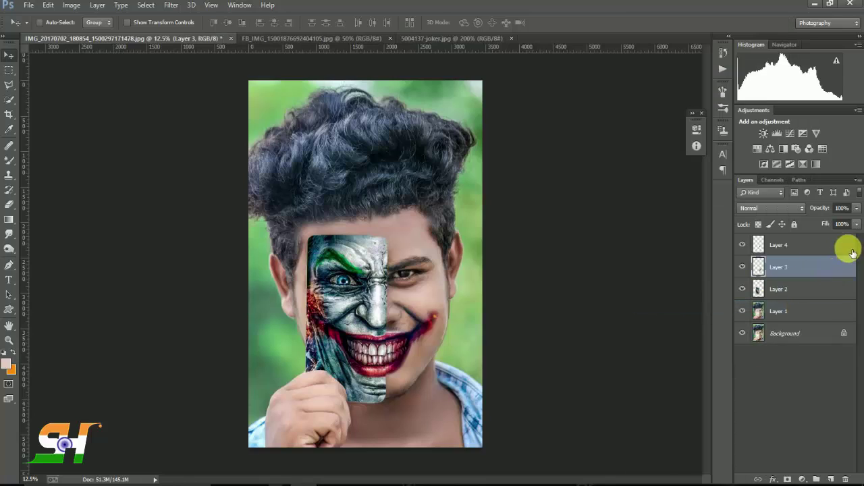
Set the merged layer to 72% opacity and 77% fill, then merge Layer 2 into it.
left_click(856, 208)
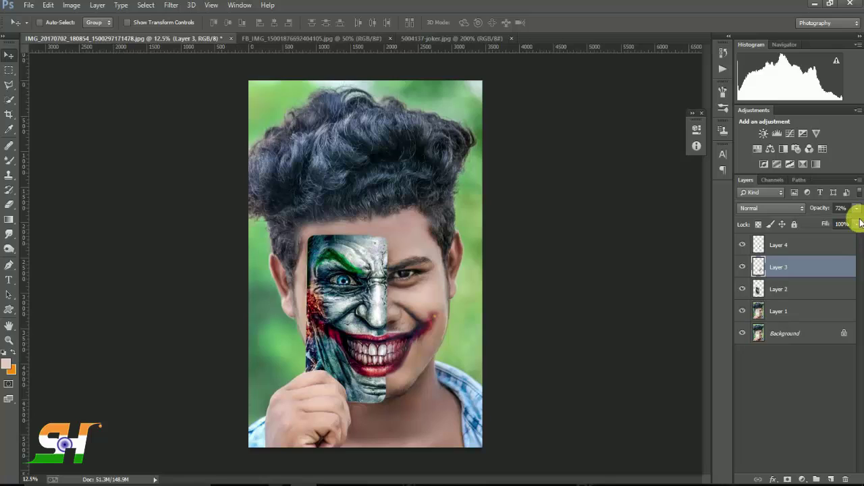
left_click(856, 223)
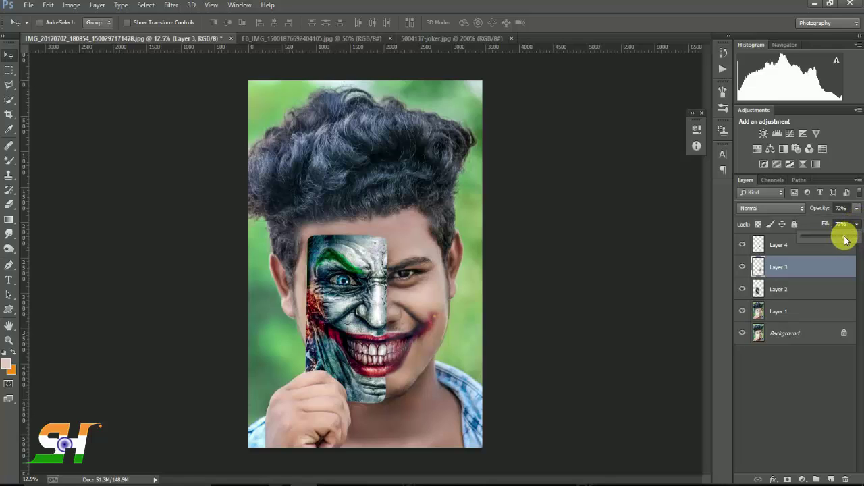
left_click(856, 273)
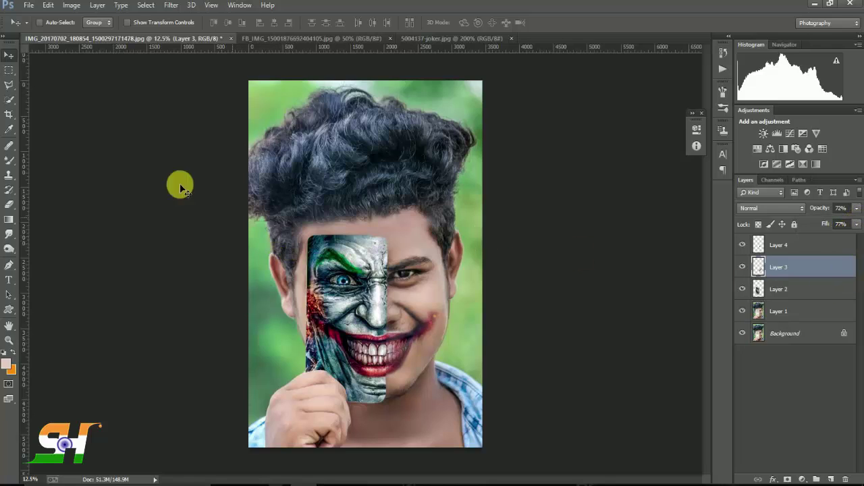
left_click(795, 291, "shift")
right_click(789, 290)
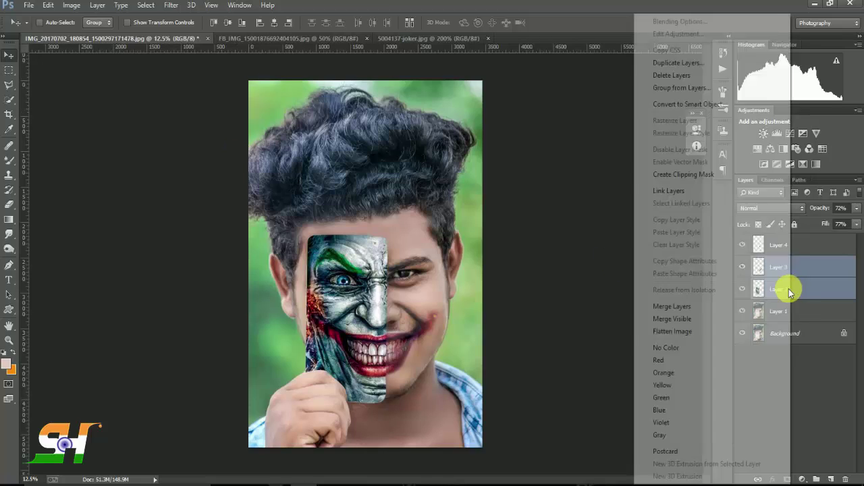
left_click(669, 306)
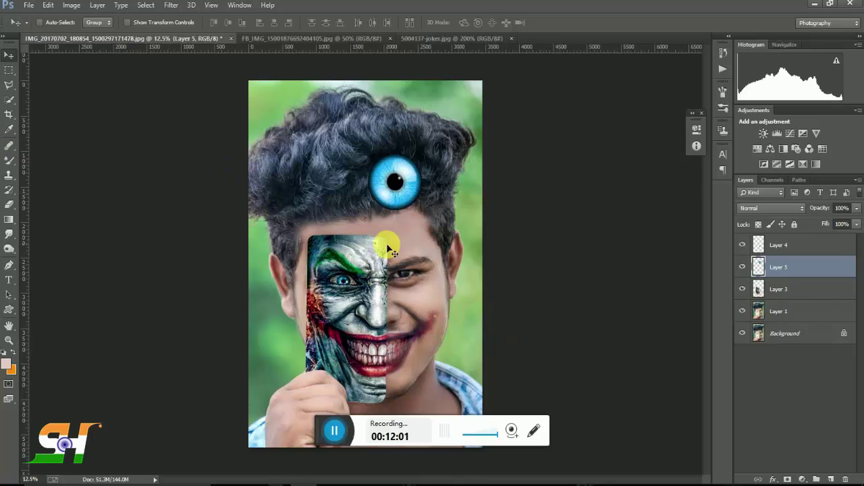
Move the blue eye onto the man's eye and shrink it to about a third.
left_click_drag(318, 429, 361, 481)
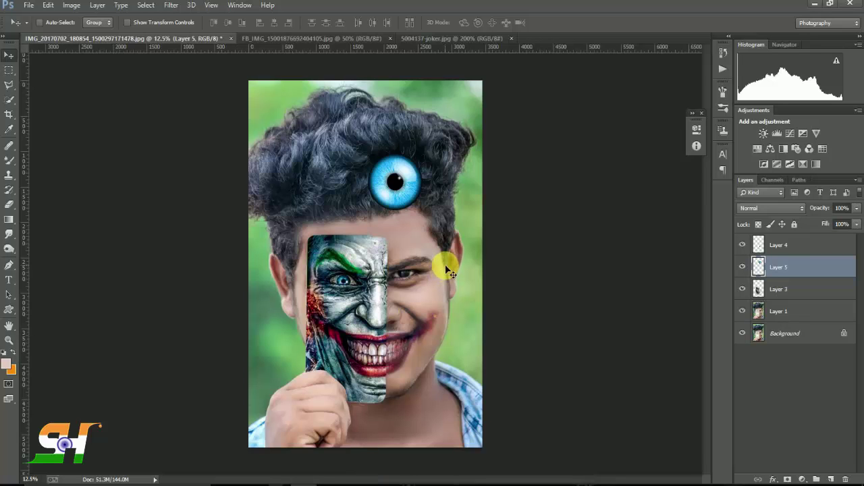
scroll(449, 273, "up", 1)
scroll(446, 264, "up", 1)
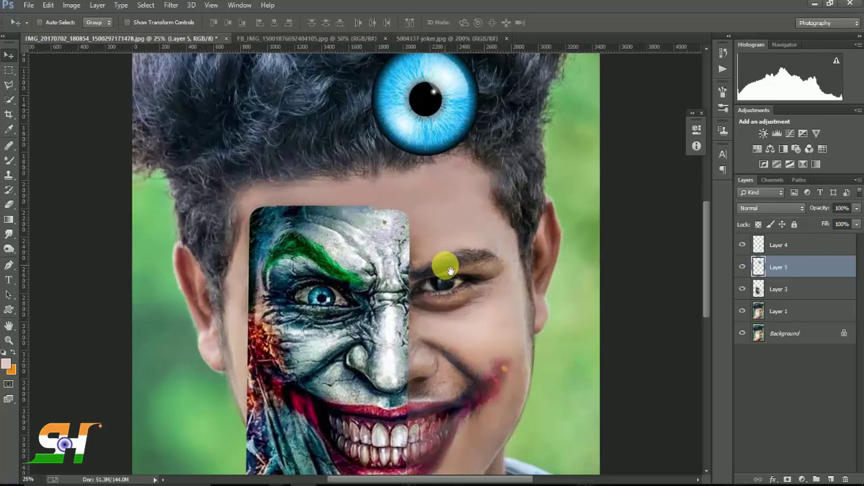
scroll(432, 195, "up", 2)
left_click_drag(427, 144, 446, 326)
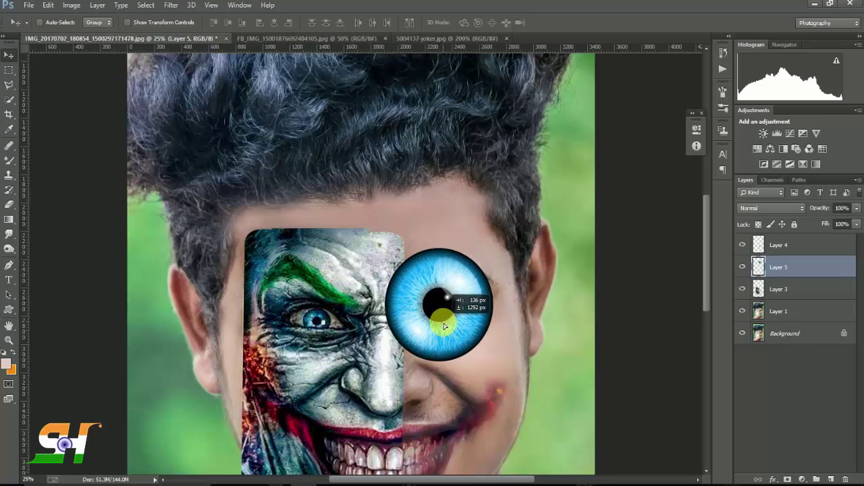
key("ctrl+t")
left_click_drag(492, 361, 456, 324)
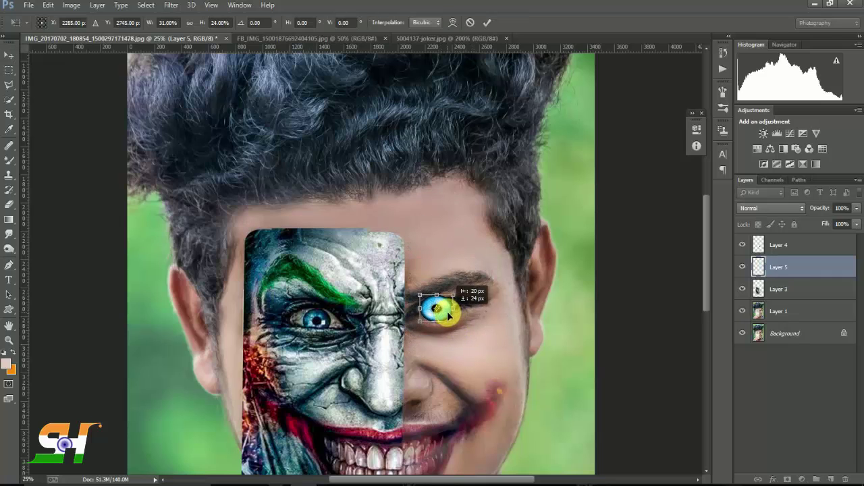
left_click(487, 23)
Scale the blue eye down to fit the iris and tilt it to match the face.
scroll(559, 201, "up", 1)
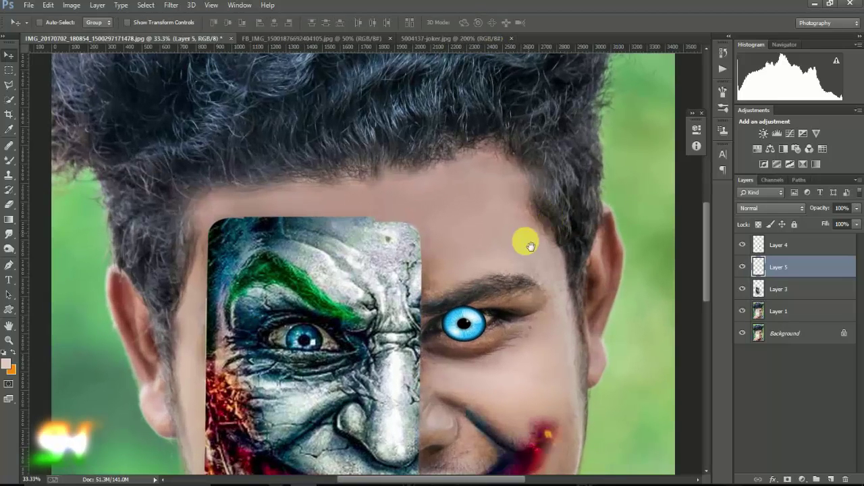
key("ctrl+t")
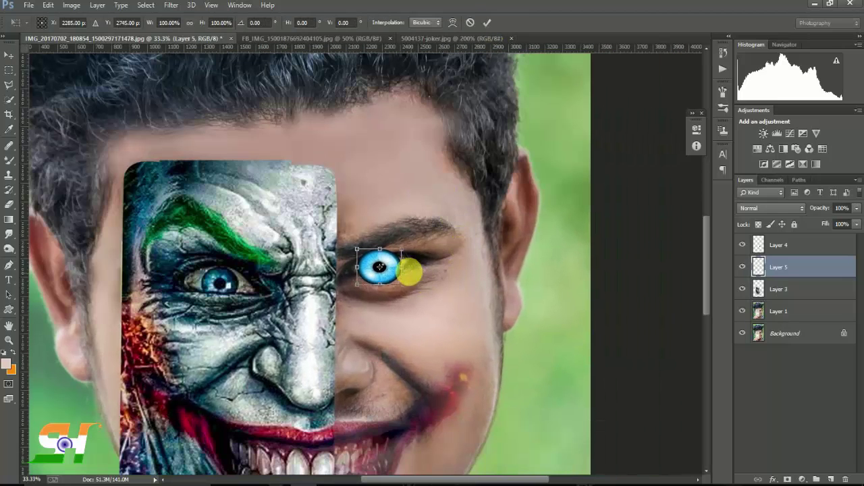
mouse_move(396, 288)
left_mouse_down()
mouse_move(427, 315)
mouse_move(390, 276)
left_mouse_up()
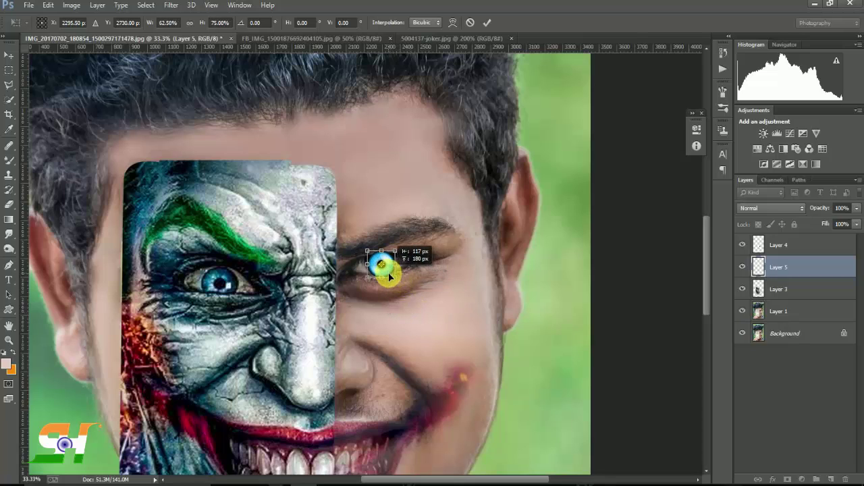
left_click(487, 22)
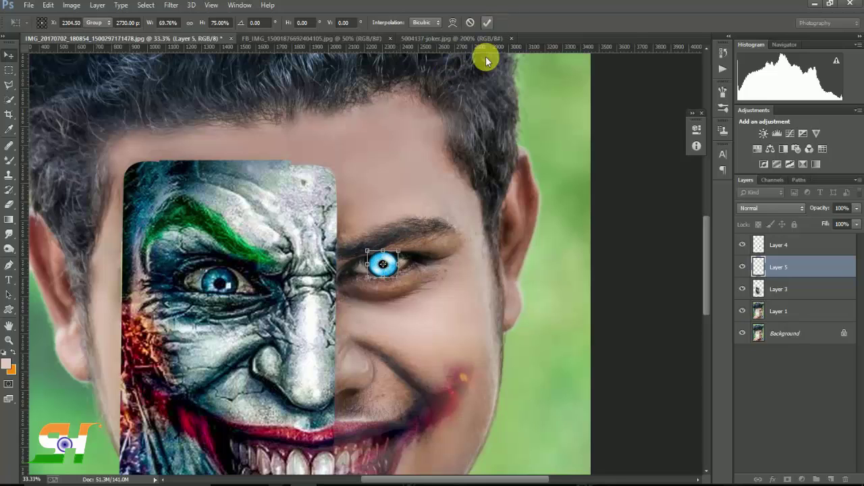
key("ctrl+t")
left_click_drag(428, 280, 430, 277)
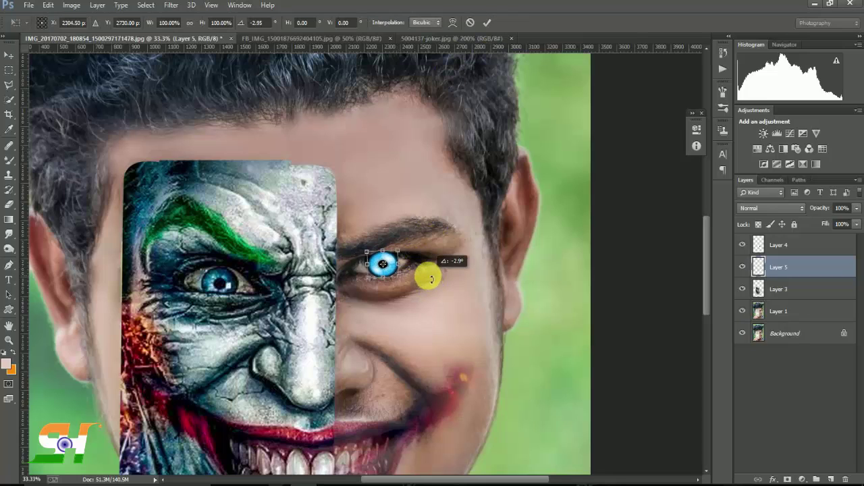
left_click(487, 23)
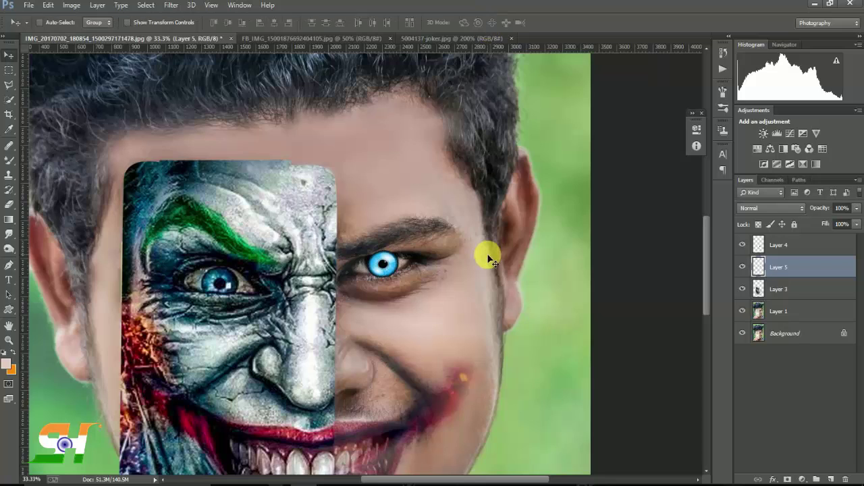
Lower the eye layer to 58% opacity, reposition it, and widen it slightly.
key("ctrl+plus")
left_click(856, 208)
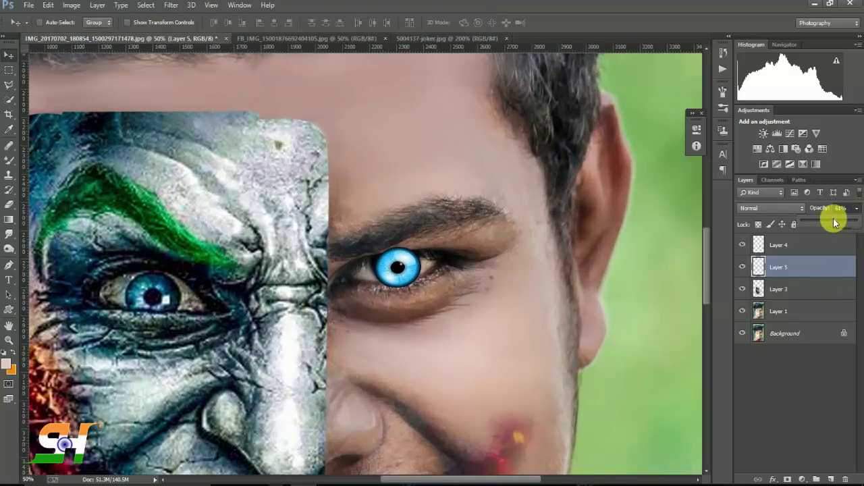
left_click_drag(835, 223, 832, 223)
left_click_drag(476, 259, 401, 270)
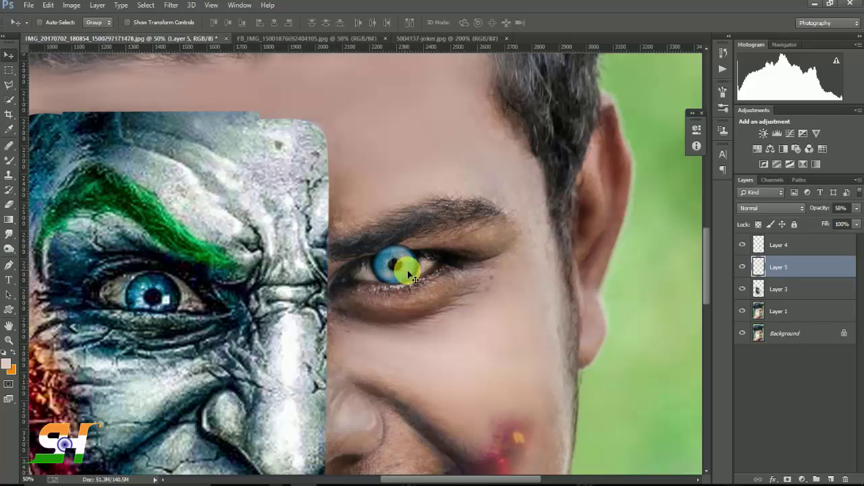
key("ctrl+t")
left_click_drag(425, 270, 413, 272)
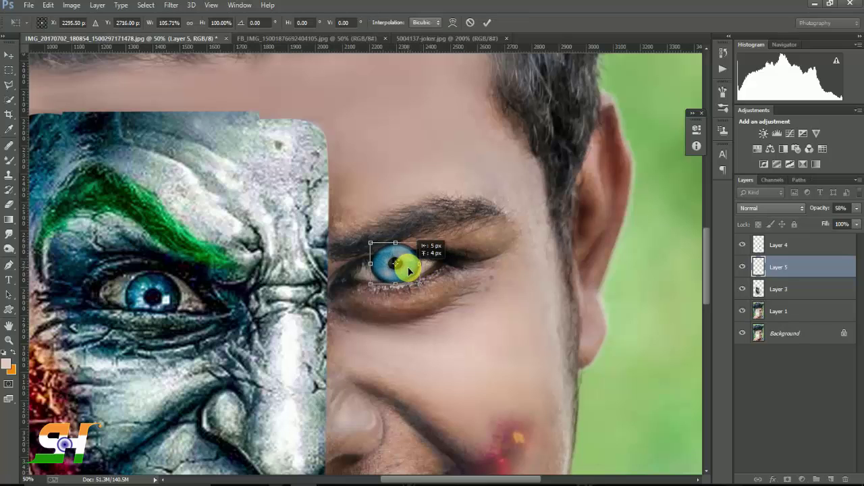
Erase the blue eye's overlap on the upper eyelid.
left_click(487, 23)
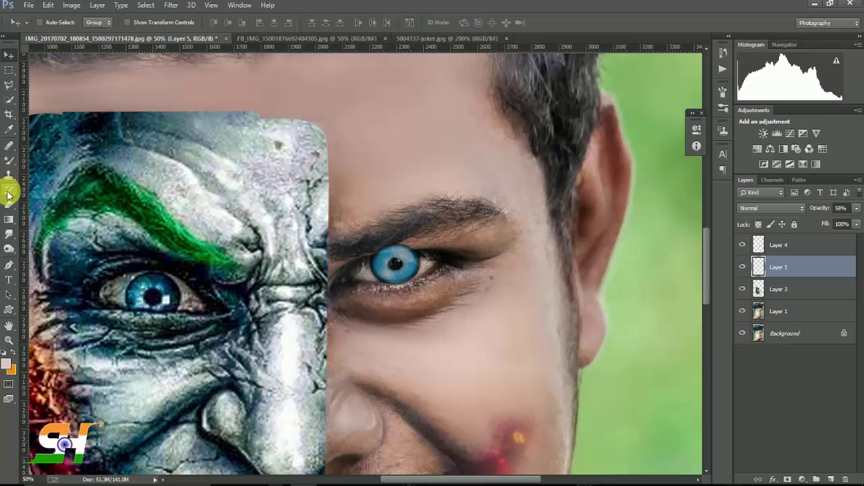
left_click(9, 204)
mouse_move(420, 251)
left_mouse_down()
mouse_move(390, 248)
mouse_move(403, 250)
left_mouse_up()
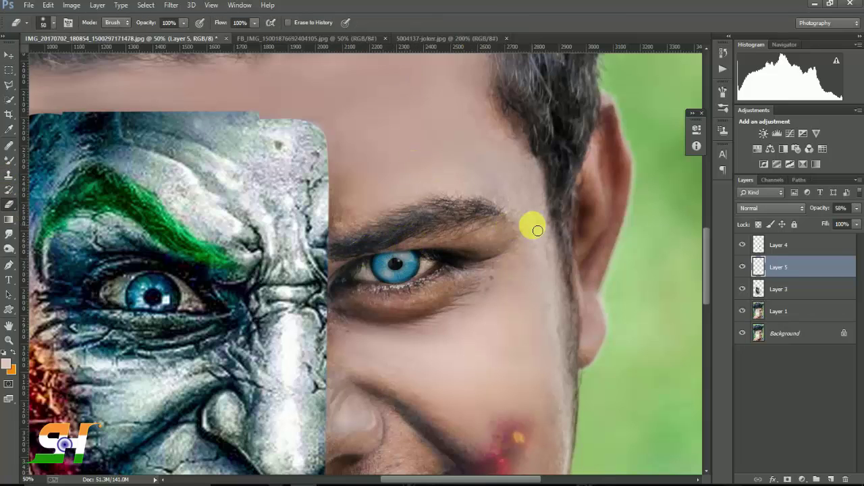
key("ctrl+minus")
key("ctrl+minus")
key("ctrl+minus")
key("ctrl+minus")
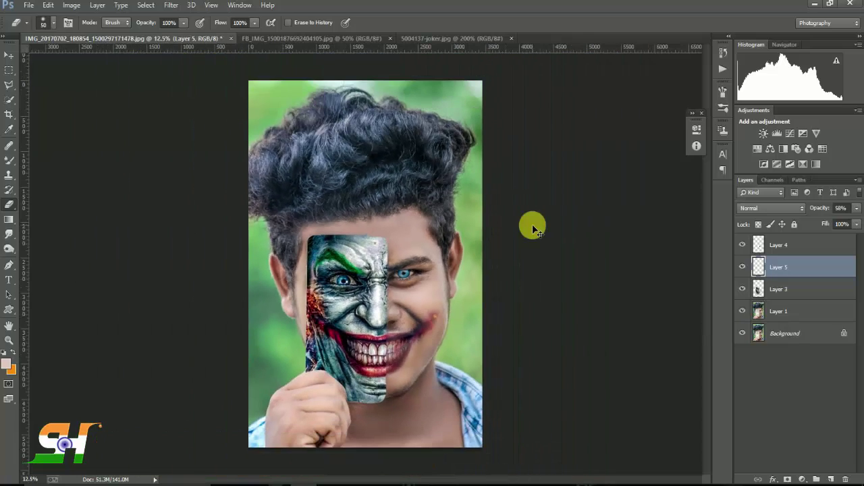
key("ctrl+plus")
key("ctrl+plus")
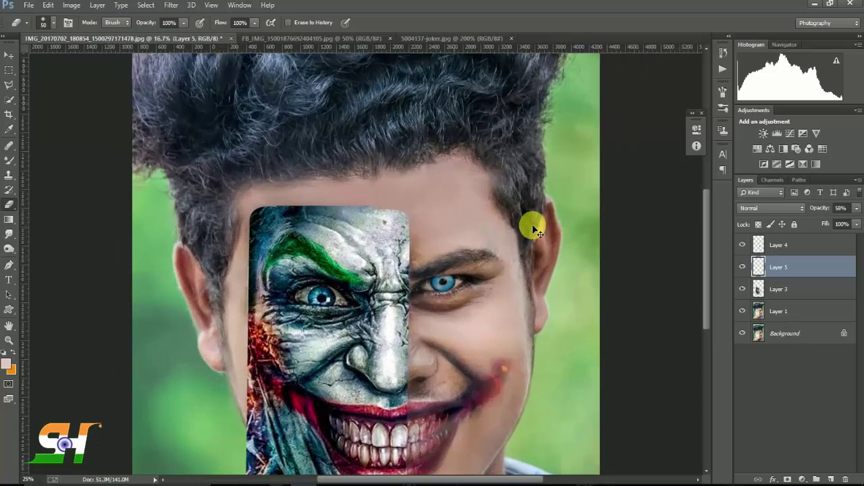
Check the eye layer's Fill, then delete Layer 5.
left_click(857, 224)
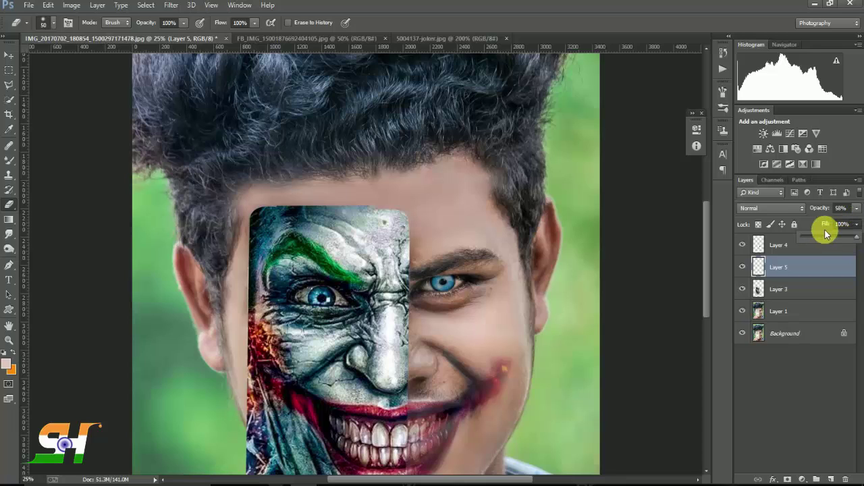
left_click(792, 261)
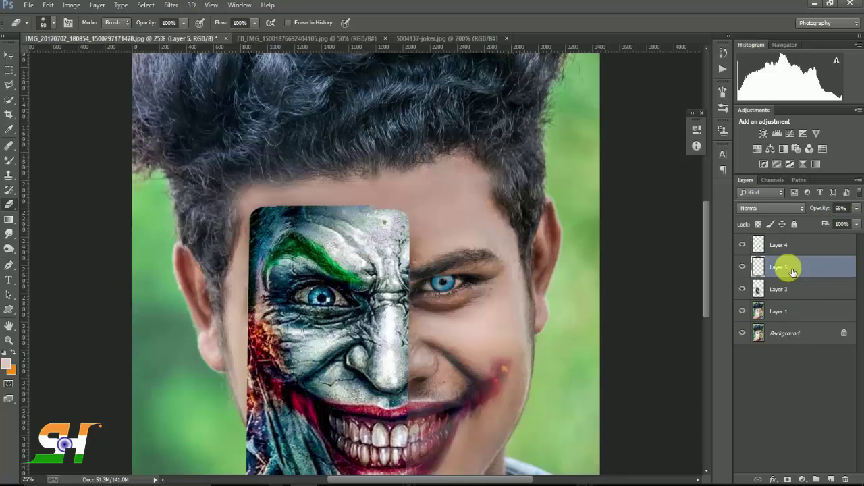
key("Delete")
Quick-select the Joker's blue iris and copy it to a new layer with Layer Via Copy.
scroll(380, 305, "up", 1)
scroll(382, 308, "up", 1)
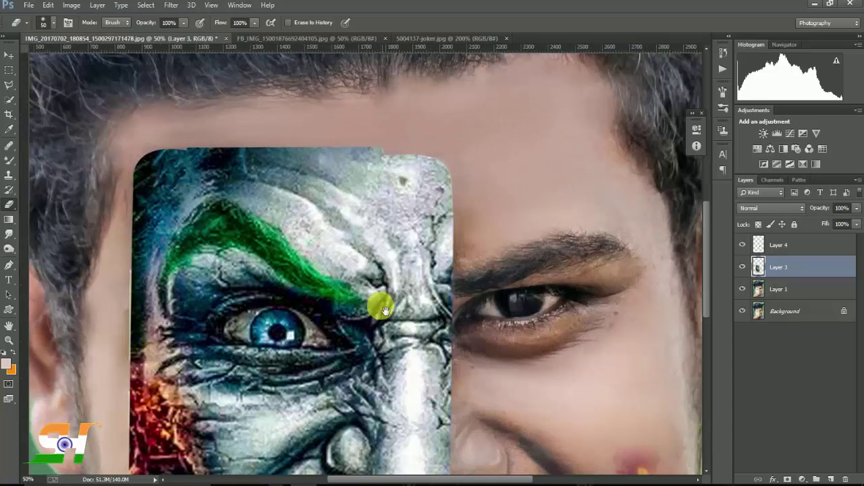
left_click(10, 100)
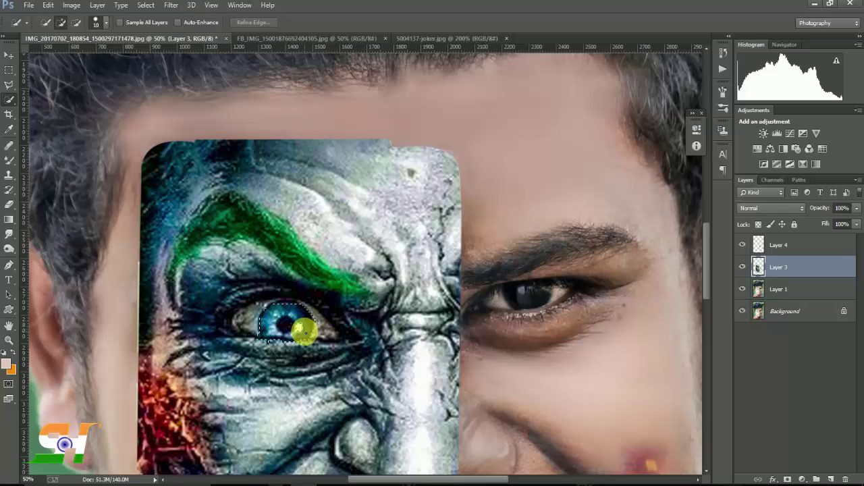
left_click_drag(306, 323, 297, 313)
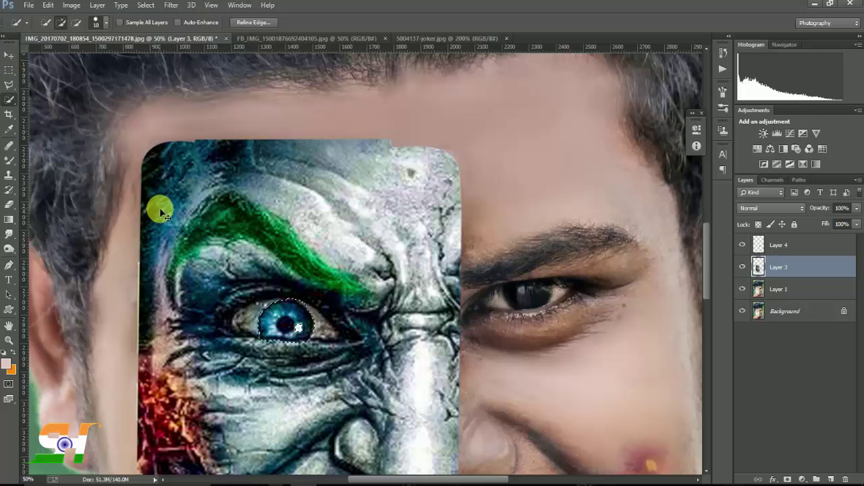
right_click(291, 318)
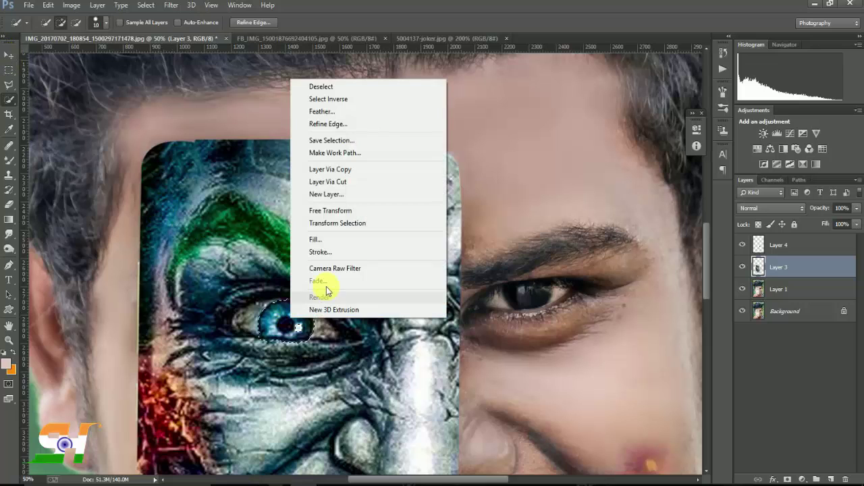
left_click(329, 169)
Move the copied eye onto the man's right eye, then scale and rotate it to fit.
left_click(11, 57)
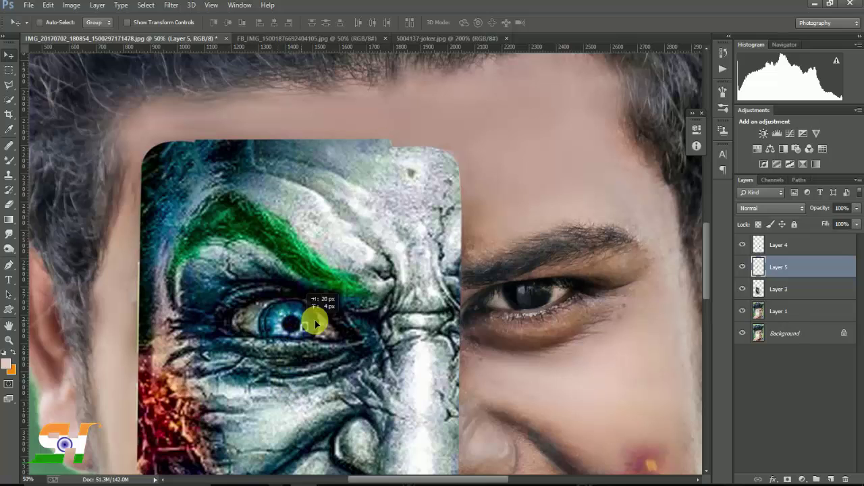
left_click_drag(290, 327, 536, 311)
key("ctrl+t")
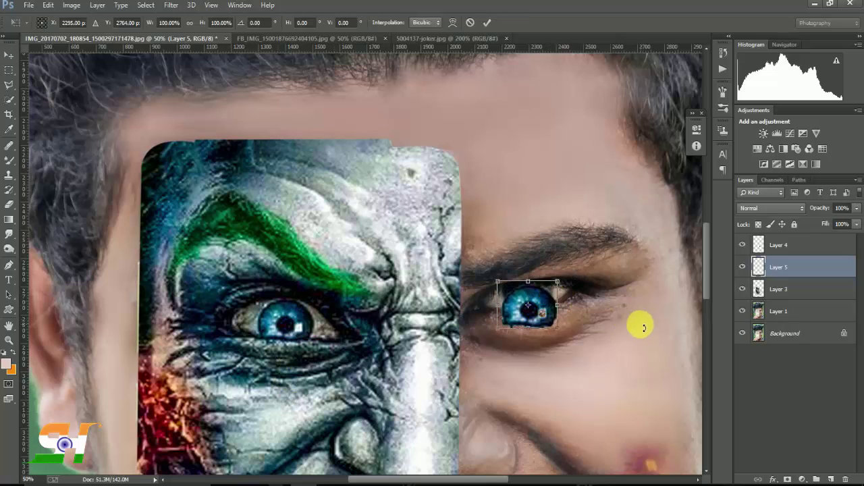
left_click_drag(636, 325, 600, 305)
left_click_drag(559, 330, 540, 316)
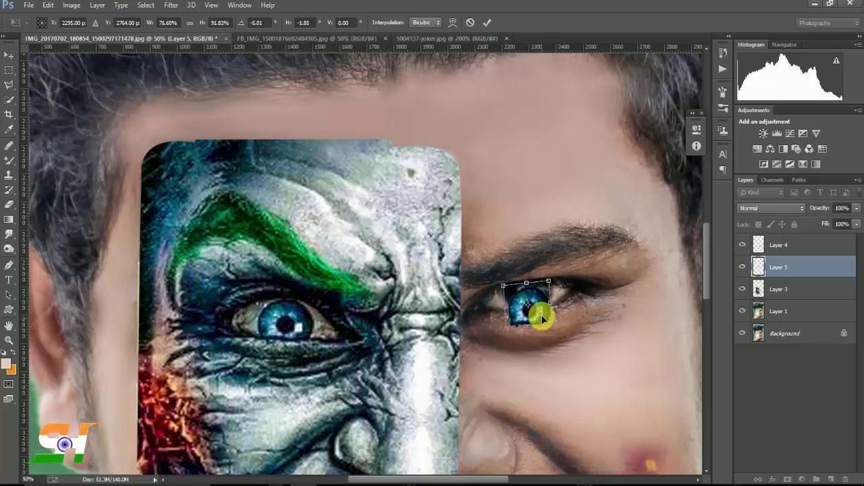
mouse_move(520, 247)
left_mouse_down()
mouse_move(551, 338)
mouse_move(531, 328)
mouse_move(551, 302)
mouse_move(531, 291)
left_mouse_up()
Set the copied eye layer to 72% opacity and nudge it into place.
left_click(487, 25)
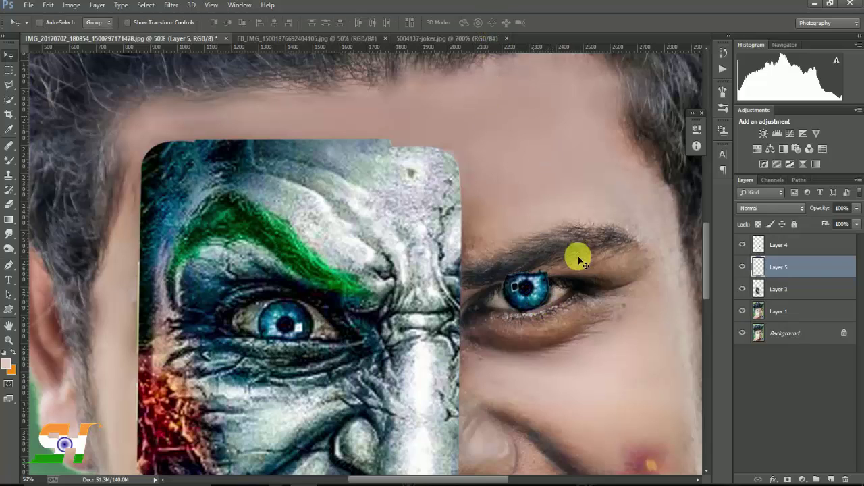
left_click(856, 208)
left_click_drag(854, 220, 844, 223)
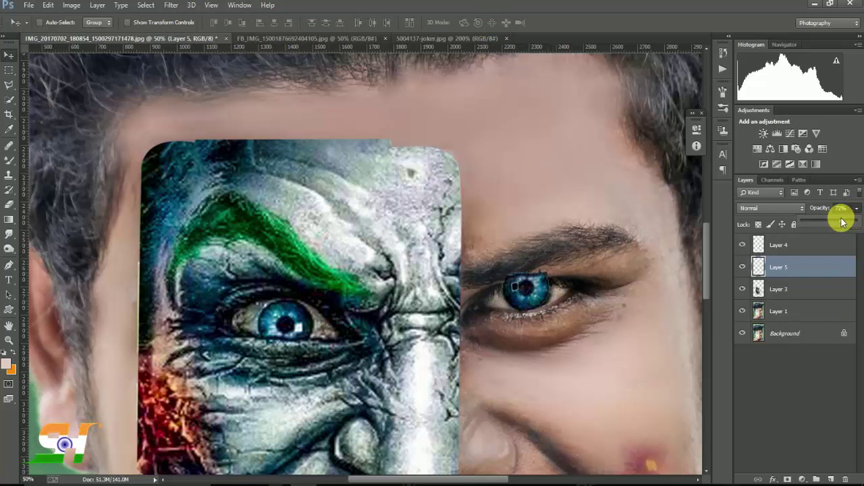
left_click(11, 204)
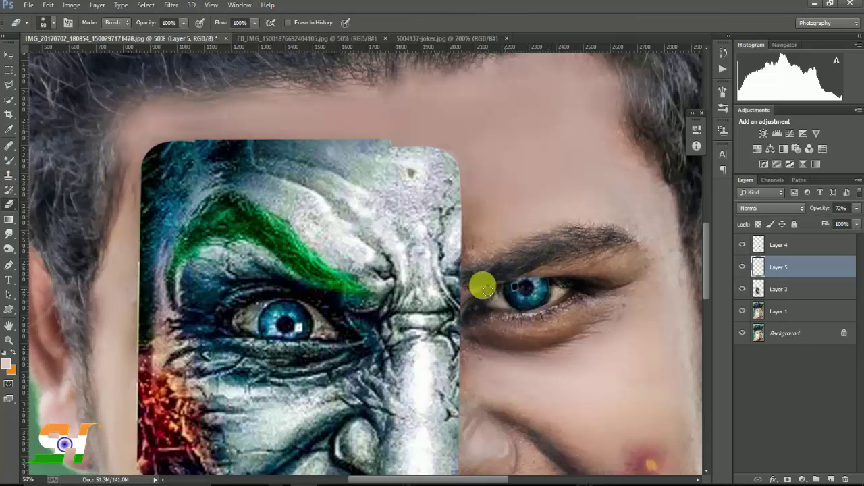
left_click(9, 54)
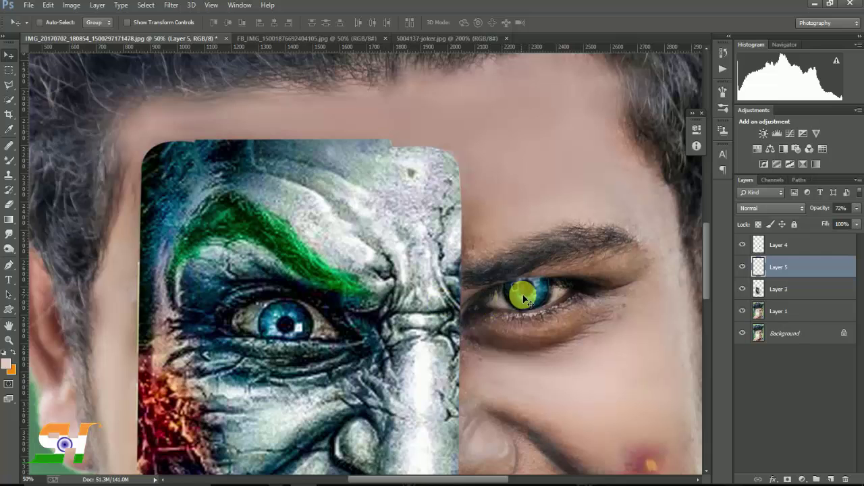
left_click_drag(527, 299, 537, 291)
Lower Layer 5's fill to 88%.
key("ctrl+minus")
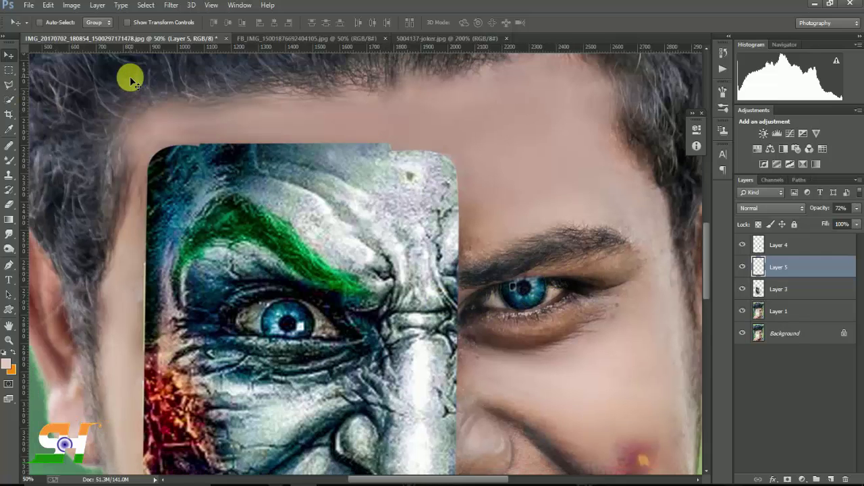
key("ctrl+minus")
key("ctrl+minus")
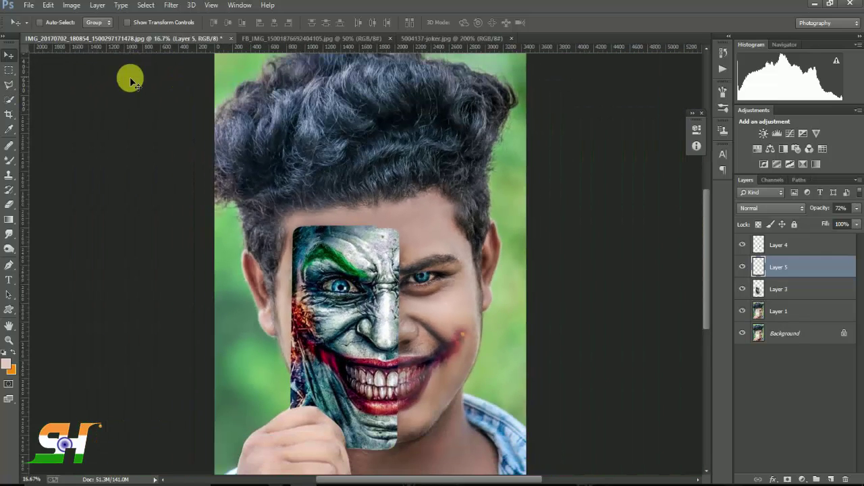
left_click(9, 204)
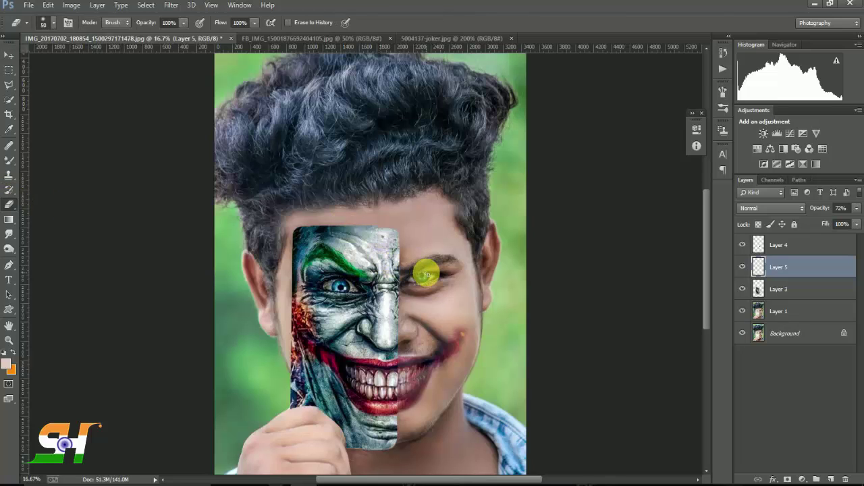
key("ctrl+minus")
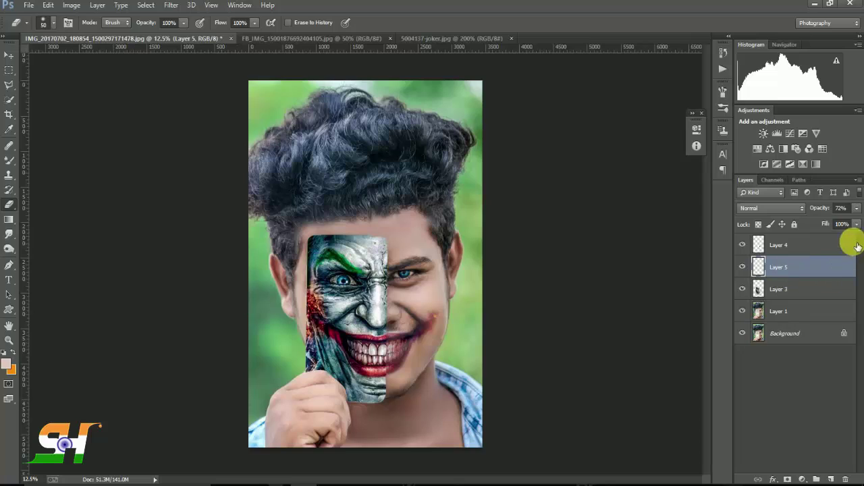
left_click(854, 210)
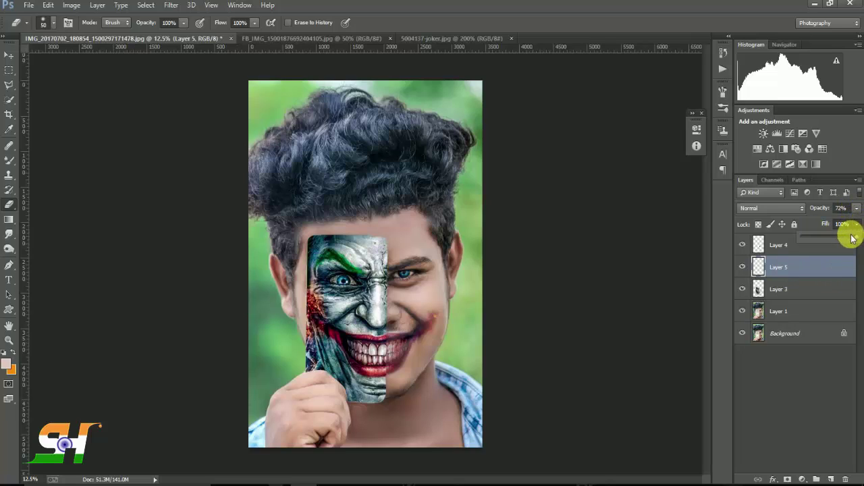
left_click_drag(855, 239, 850, 240)
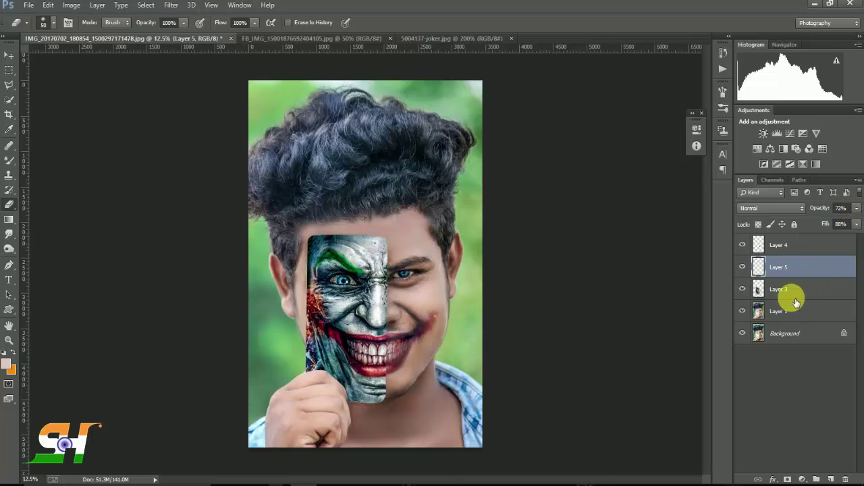
Merge Layers 3, 4 and 5 into a single Layer 4.
left_click(788, 289)
left_click(787, 270, "ctrl")
left_click(789, 247, "ctrl")
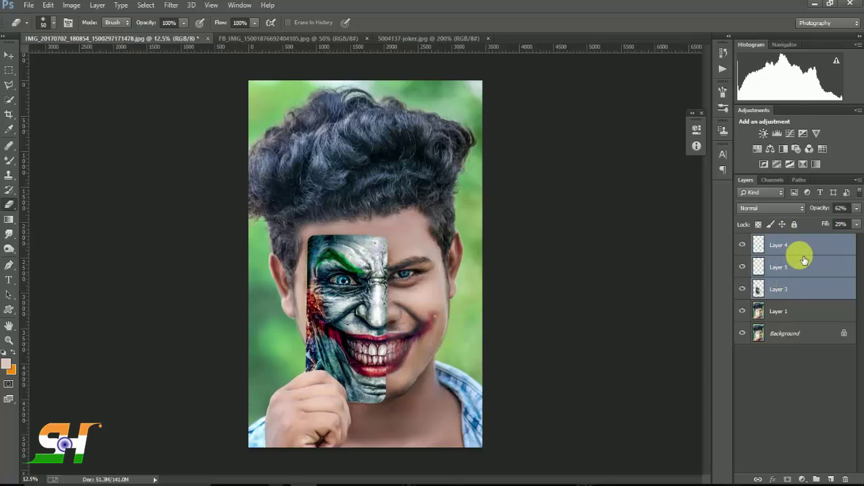
right_click(789, 248)
left_click(697, 307)
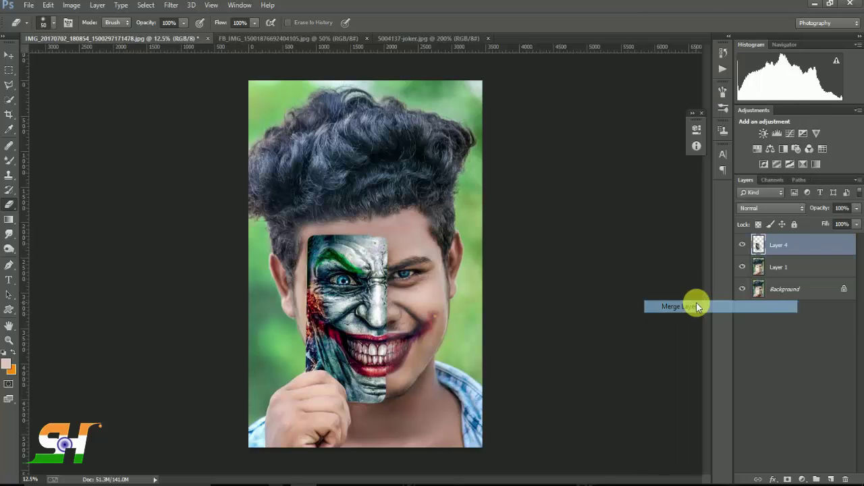
left_click(9, 55)
left_click(171, 4)
In Camera Raw, set the Joker layer's Clarity +45, Saturation +28 and Blacks -37.
left_click(195, 80)
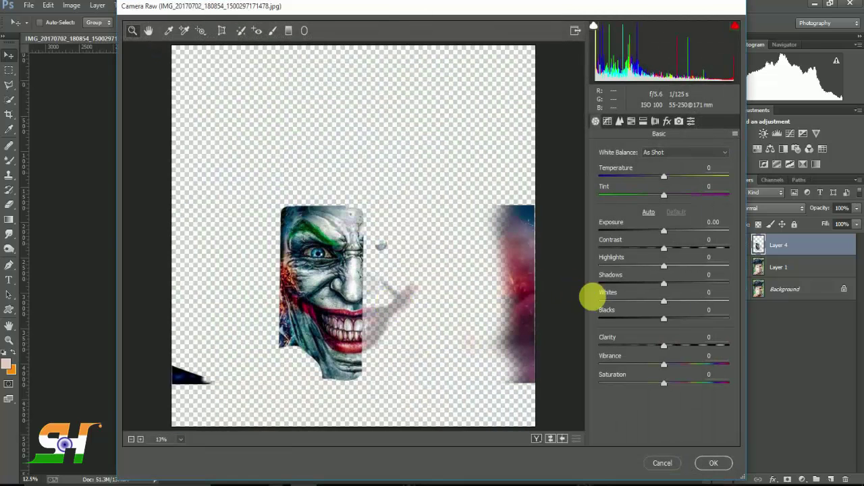
left_click_drag(695, 351, 685, 364)
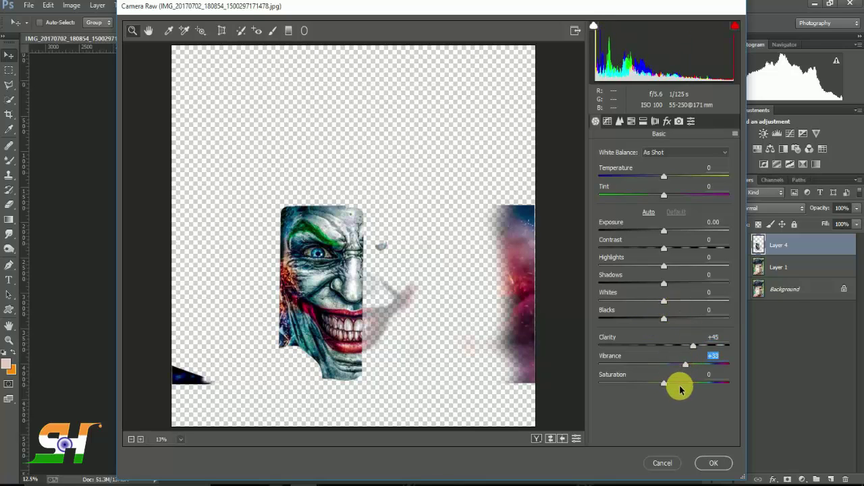
left_click(680, 383)
left_click_drag(664, 318, 640, 318)
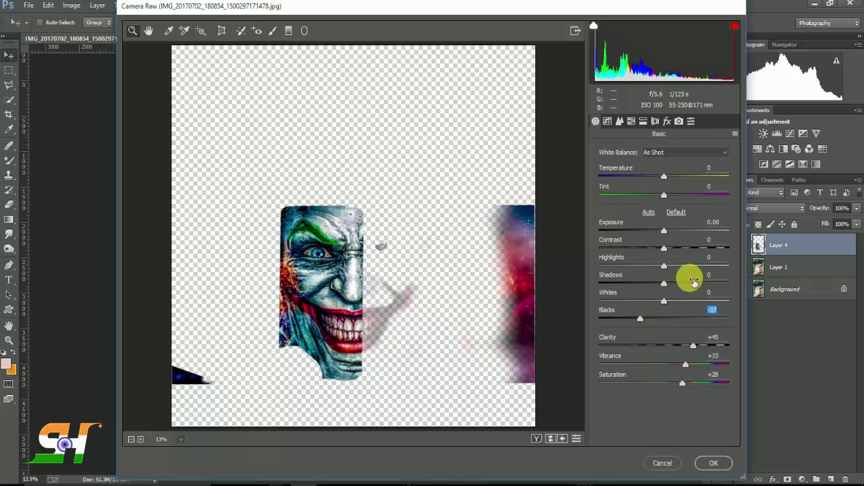
Adjust the Blues luminance, add a -23 vignette, and apply the filter.
left_click(631, 121)
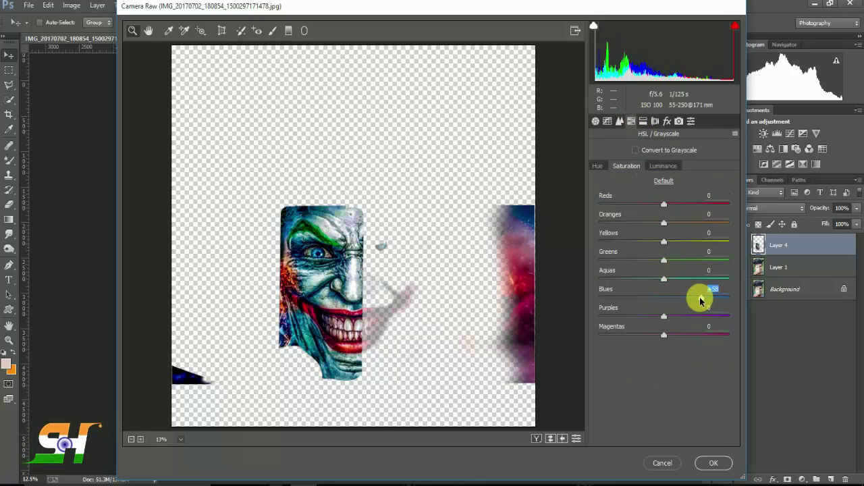
left_click(662, 166)
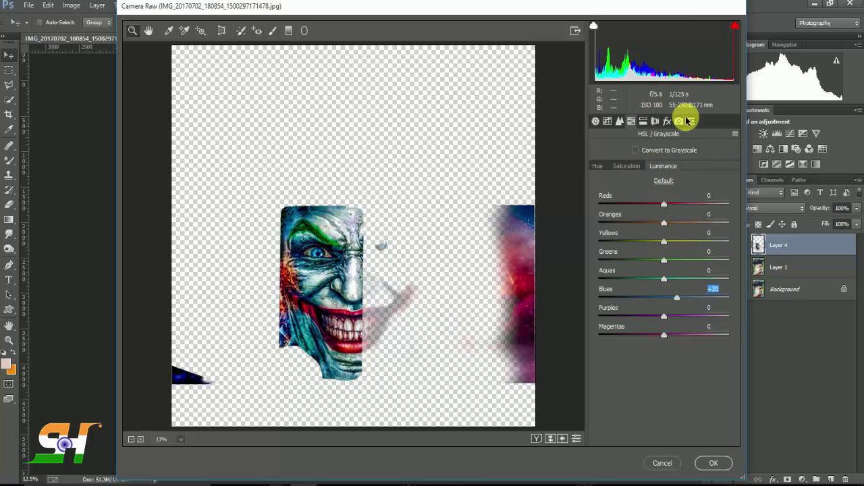
left_click(666, 121)
left_click(649, 309)
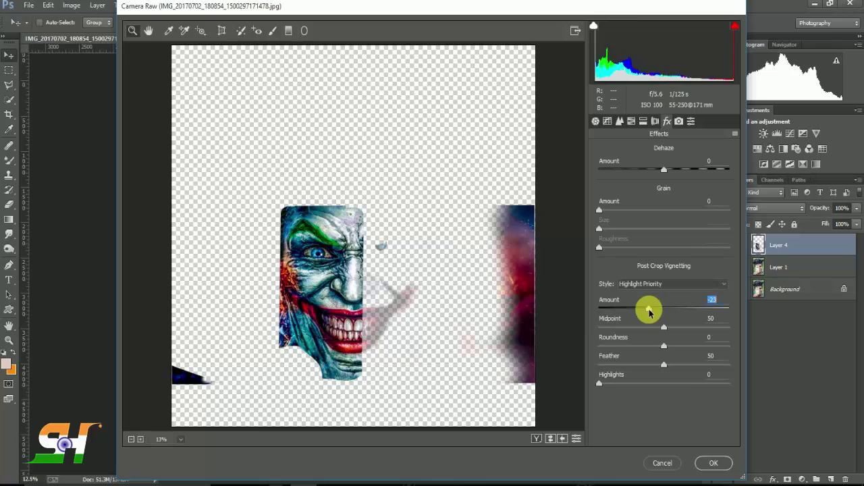
left_click(716, 466)
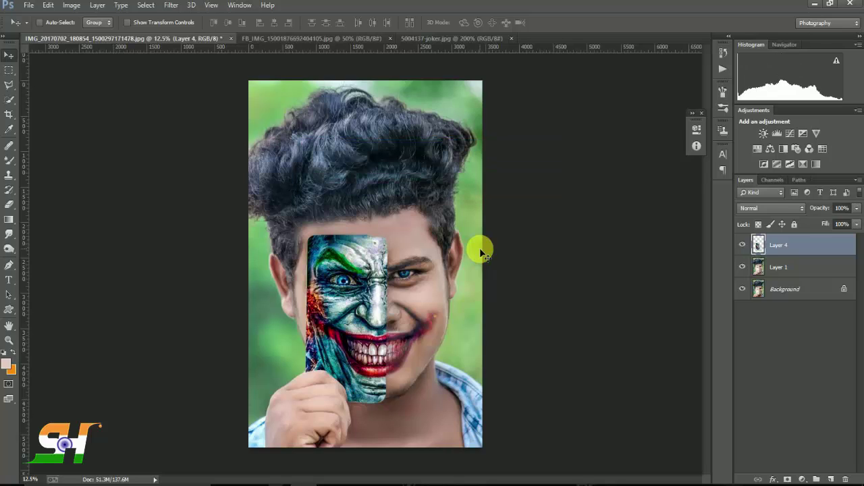
Open Camera Raw on Layer 1 and set Clarity +53, Blacks -29, and a -33 vignette.
left_click(803, 291)
left_click(787, 266)
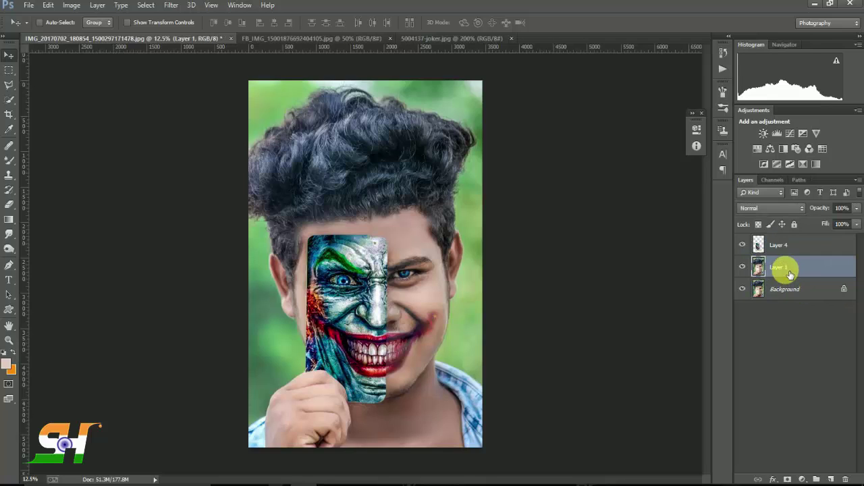
left_click(180, 9)
left_click(187, 69)
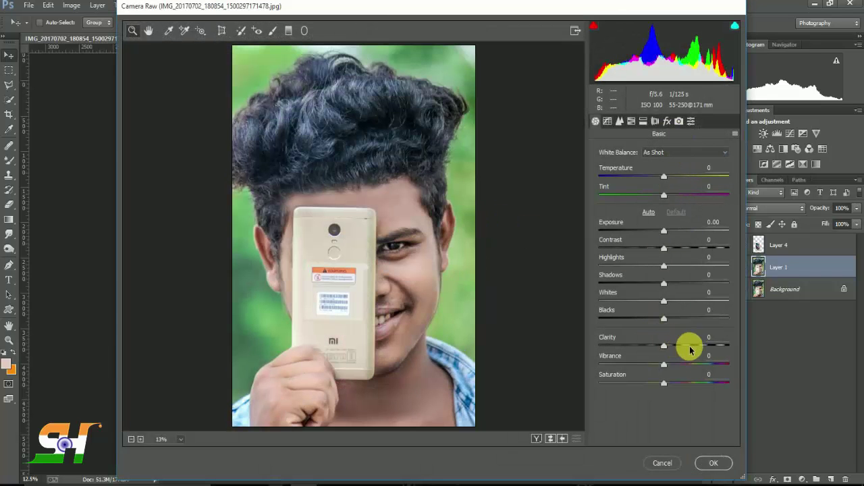
left_click_drag(688, 345, 696, 345)
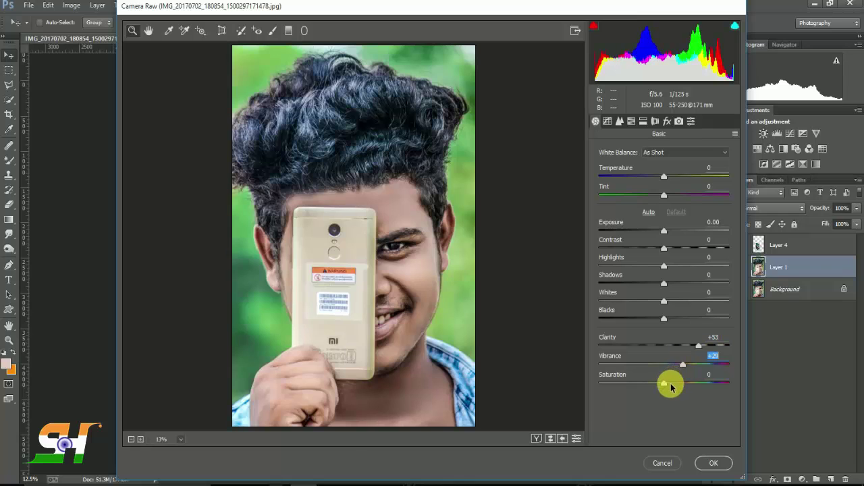
left_click_drag(647, 318, 644, 318)
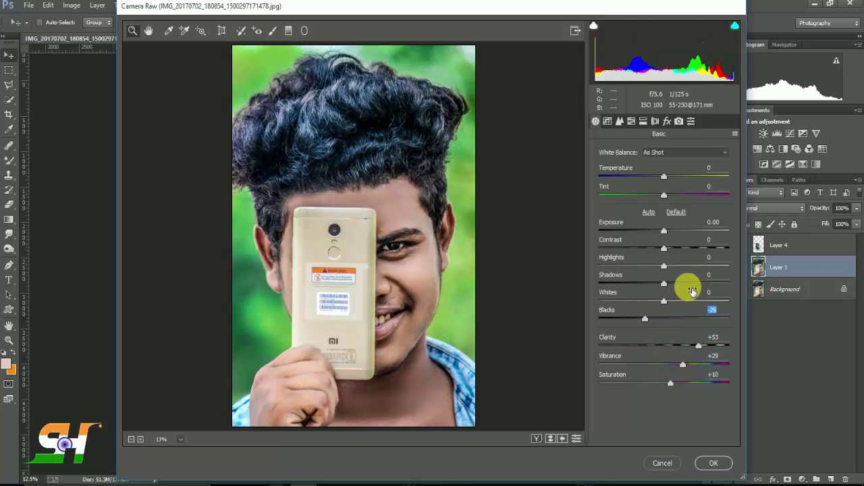
left_click(667, 121)
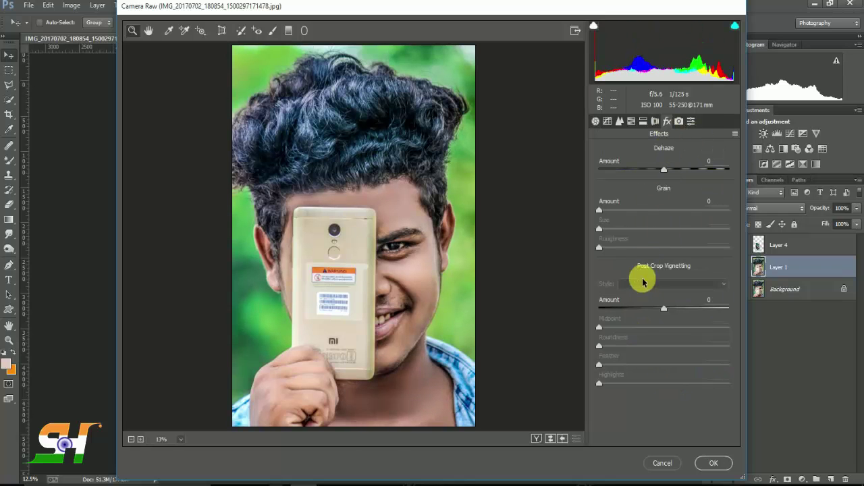
left_click(643, 309)
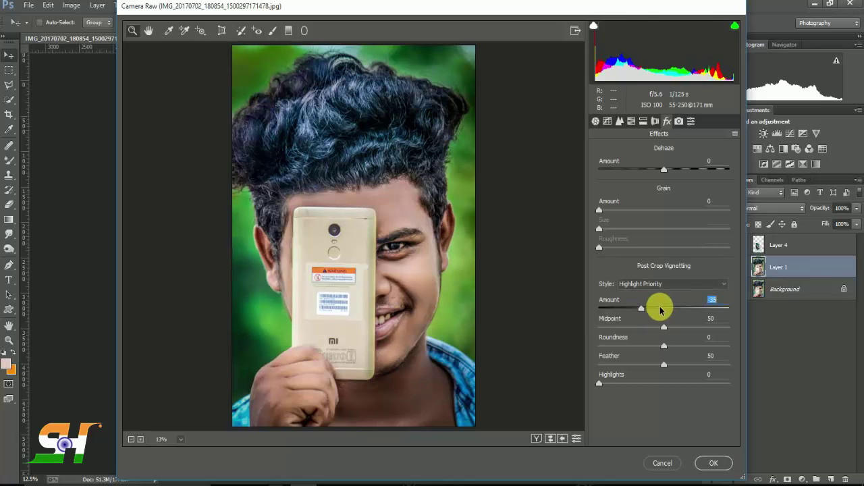
Apply the Layer 1 Camera Raw edits and merge all layers into the Background.
left_click(665, 464)
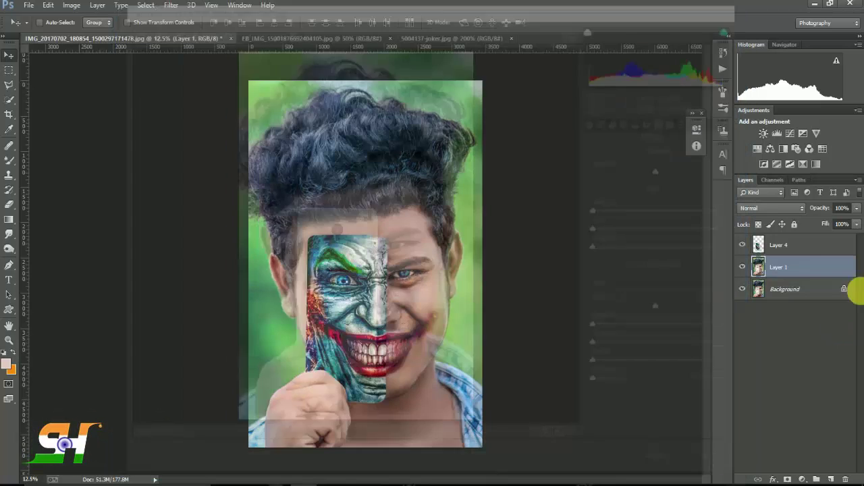
left_click(798, 247)
left_click(794, 290, "shift")
right_click(790, 276)
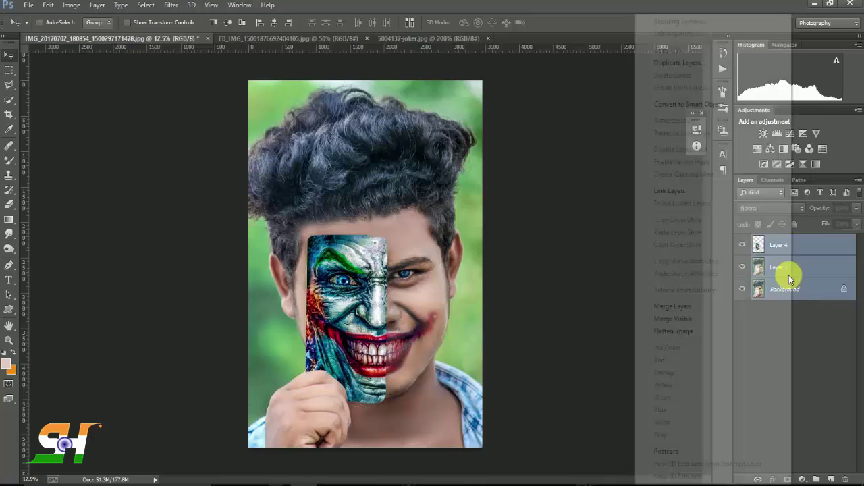
left_click(688, 307)
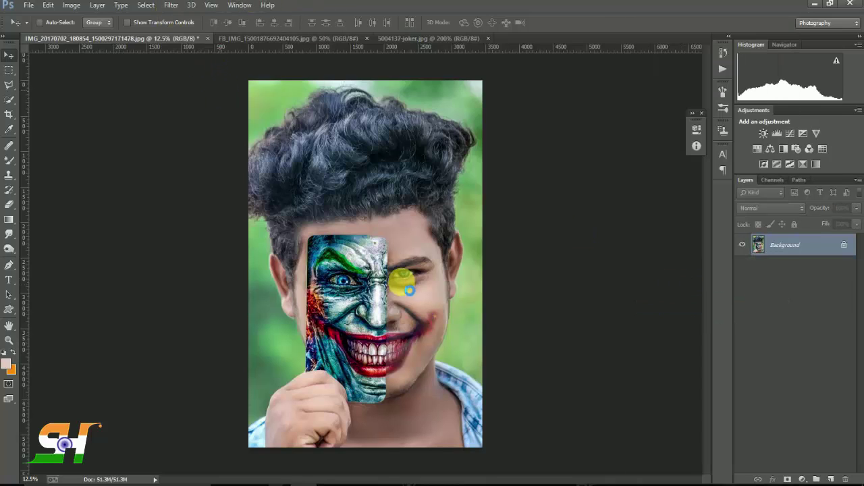
In Camera Raw, boost Vibrance to +28, lift Shadows, deepen Blacks to -49, and add a vignette.
key("ctrl+shift+a")
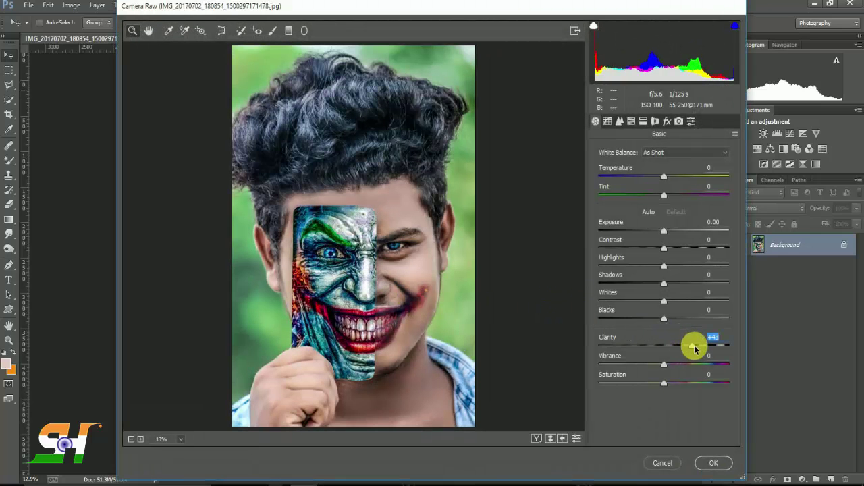
mouse_move(663, 364)
left_mouse_down()
mouse_move(682, 365)
mouse_move(673, 383)
left_mouse_up()
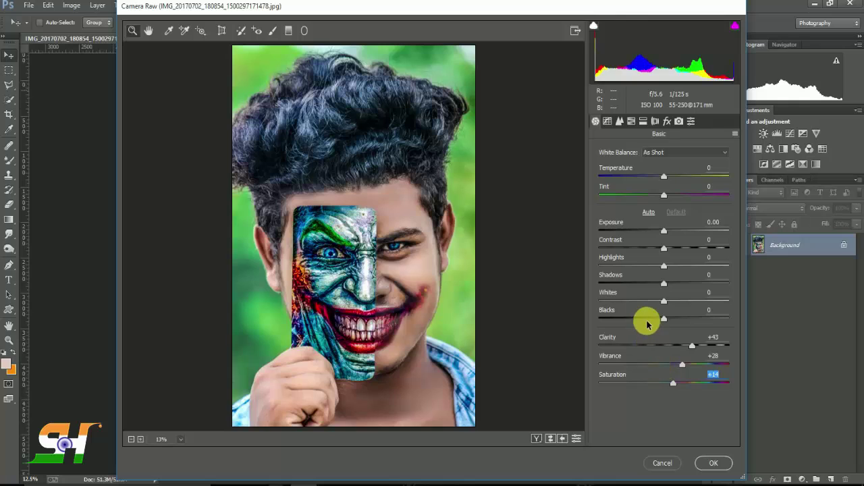
left_click_drag(649, 318, 632, 318)
left_click_drag(691, 283, 691, 280)
left_click(668, 122)
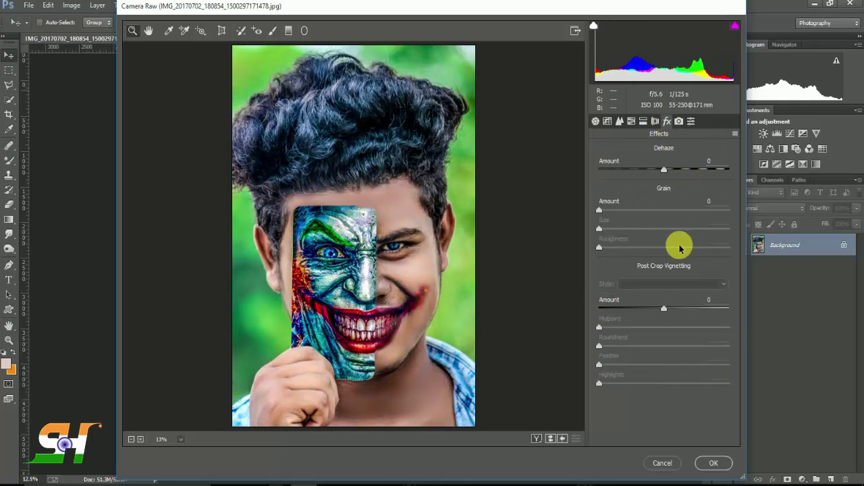
left_click_drag(653, 308, 644, 308)
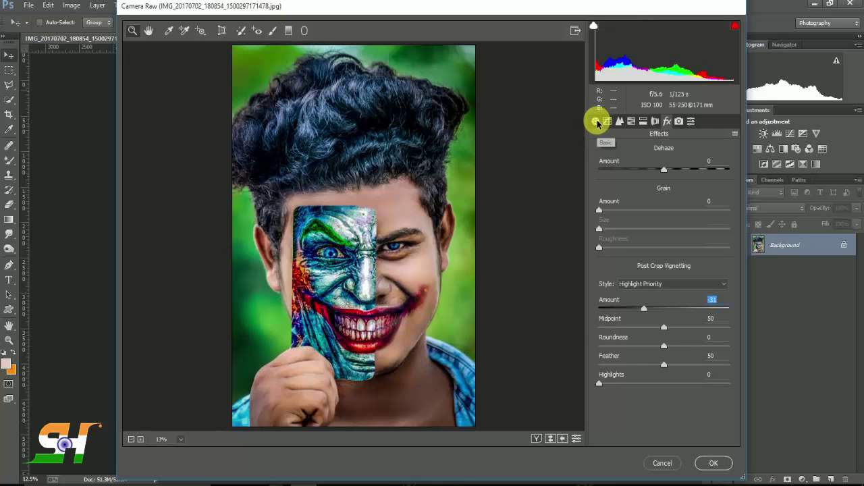
Refine the vignette with feather 77 and midpoint 46, then apply the Camera Raw edits.
left_click(596, 122)
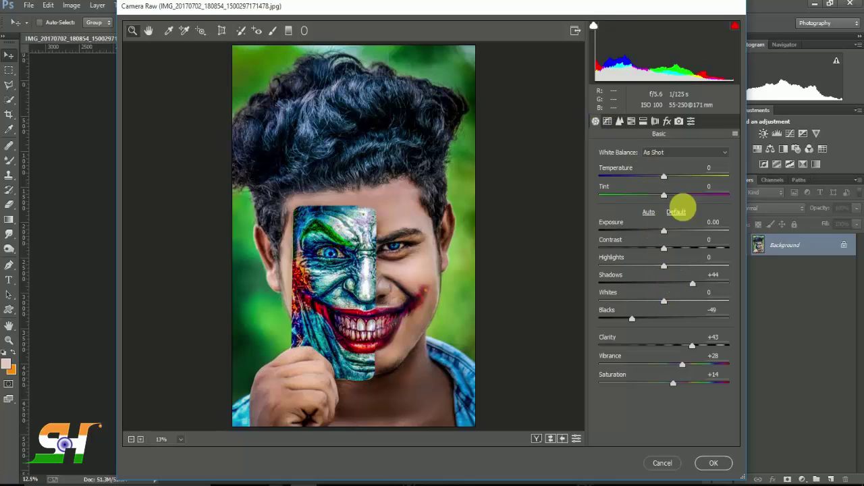
left_click(678, 121)
left_click(667, 123)
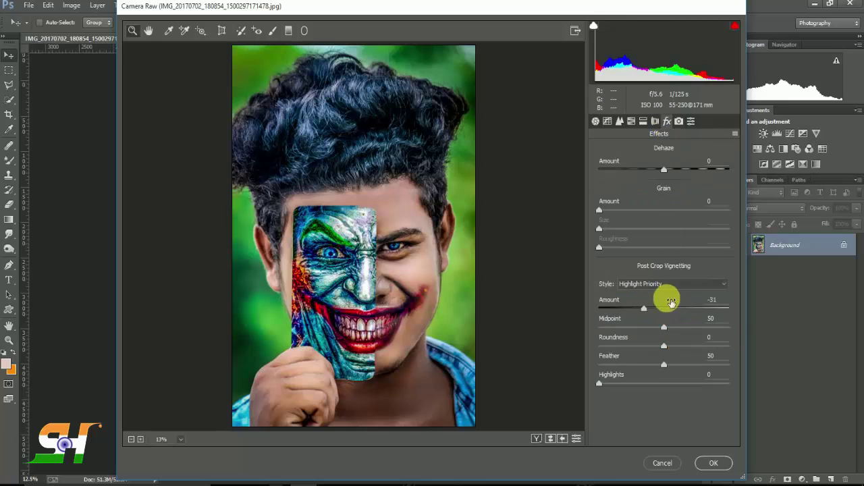
left_click_drag(664, 308, 638, 309)
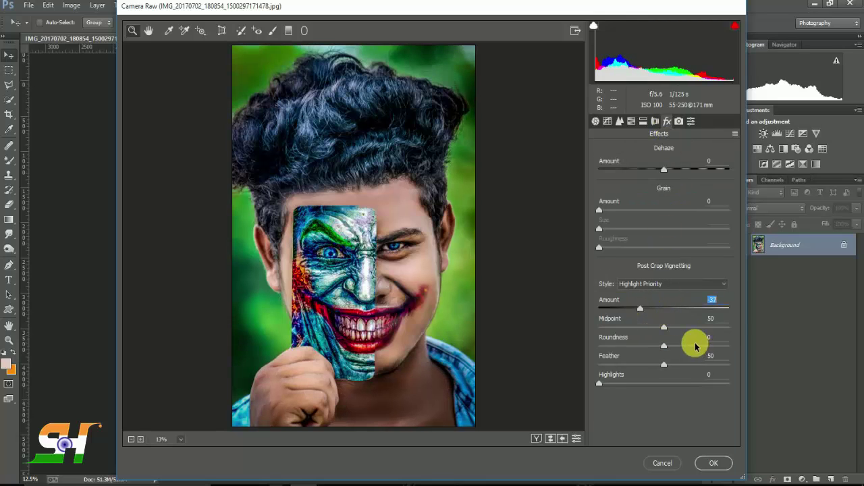
mouse_move(679, 366)
left_mouse_down()
mouse_move(707, 368)
mouse_move(696, 351)
left_mouse_up()
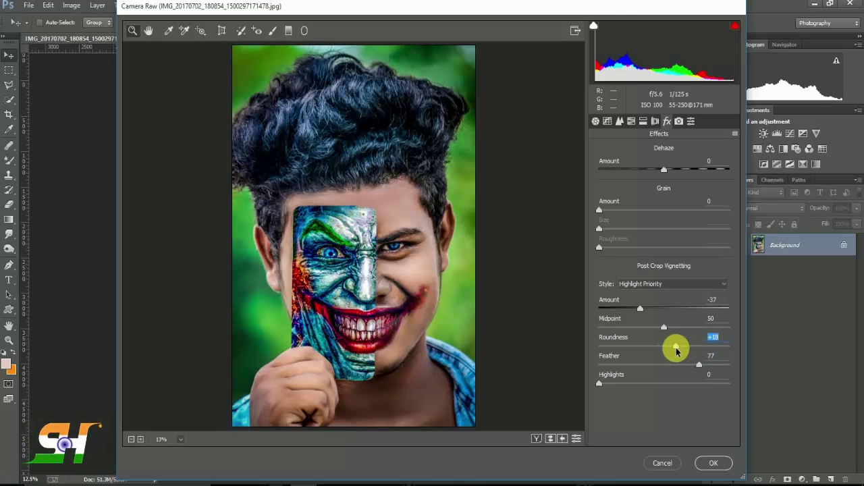
mouse_move(672, 329)
left_mouse_down()
mouse_move(628, 328)
mouse_move(660, 329)
left_mouse_up()
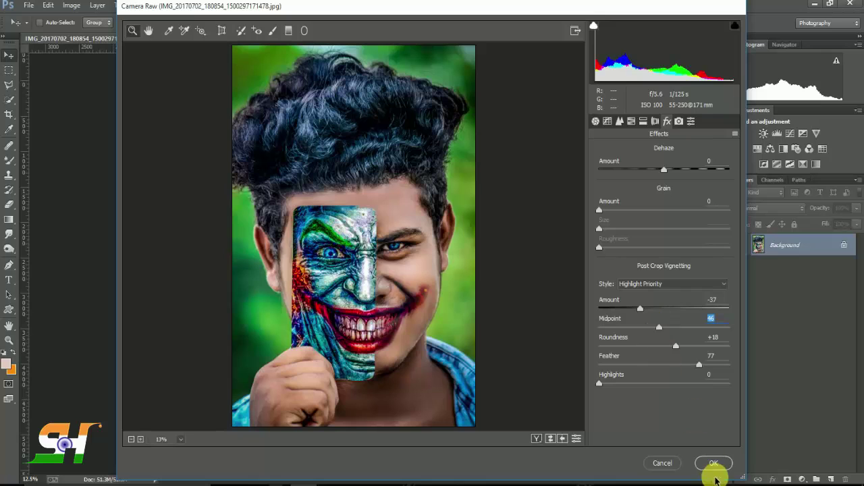
left_click(713, 464)
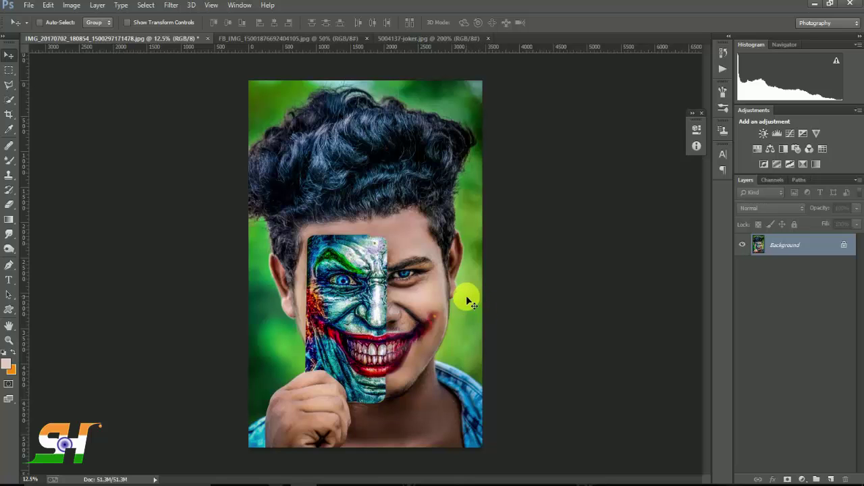
Place the light flare near the left of the hair, set it to Screen, and choose Gaussian Blur.
left_click(27, 6)
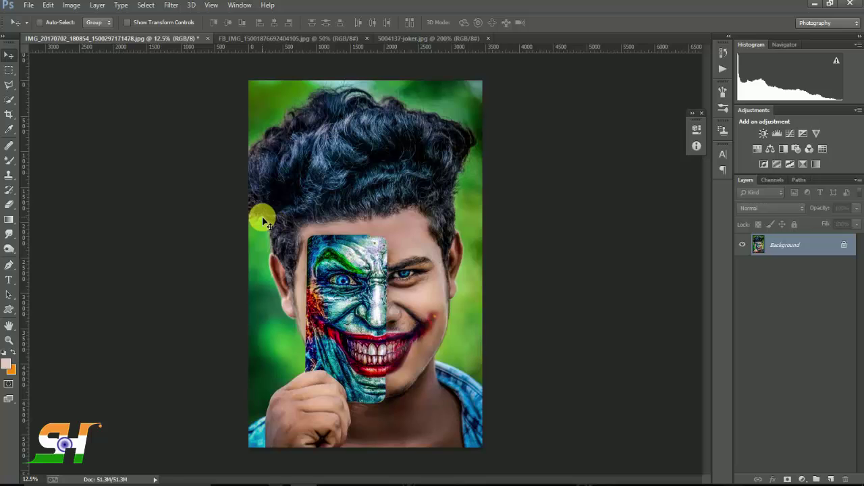
left_click_drag(264, 222, 265, 222)
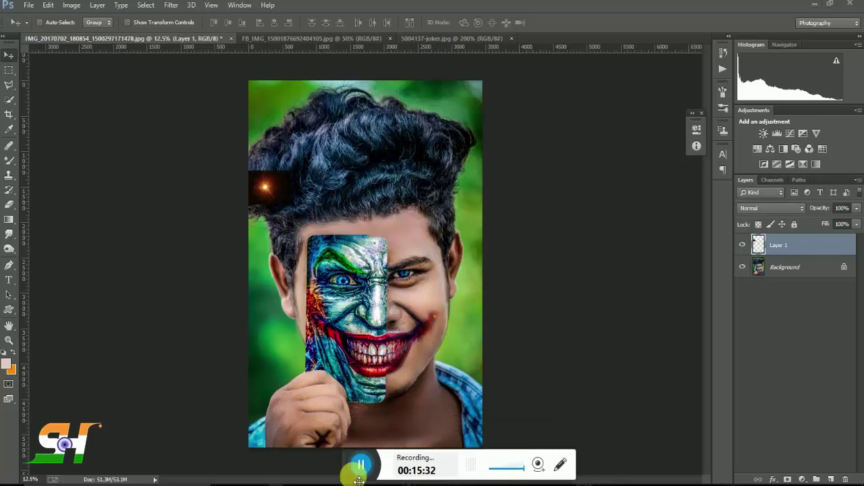
left_click(769, 210)
left_click(750, 304)
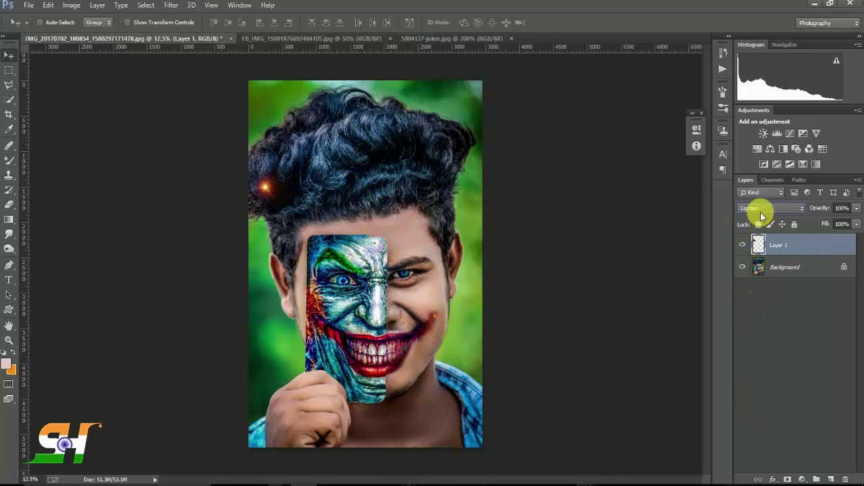
scroll(756, 209, "up", 1)
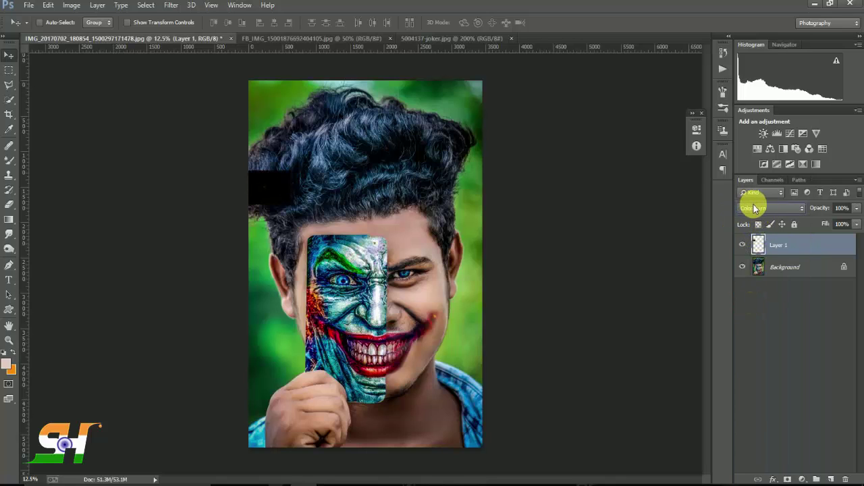
left_click(755, 208)
left_click(753, 317)
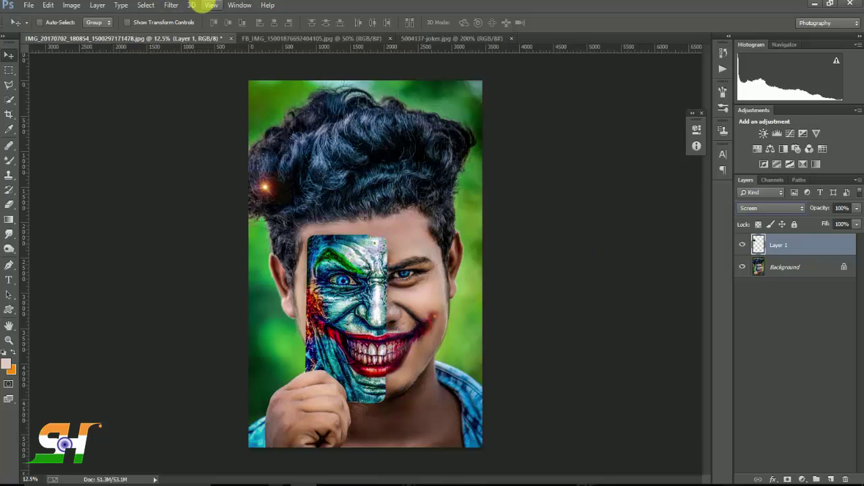
left_click(171, 5)
mouse_move(177, 140)
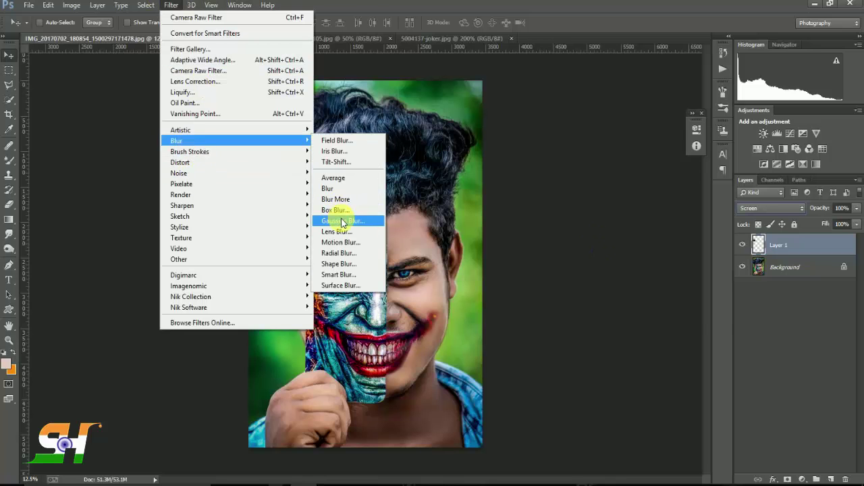
left_click(342, 221)
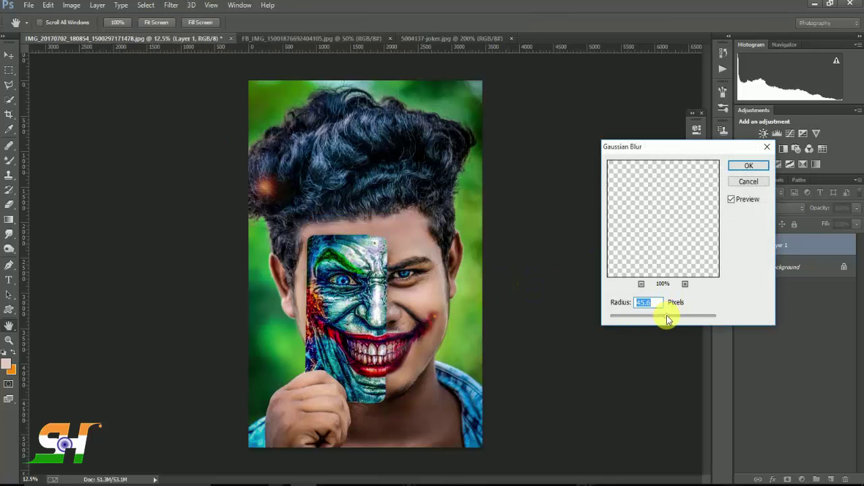
Apply the blur, then enlarge the flare over the hair at 72% opacity.
left_click(741, 165)
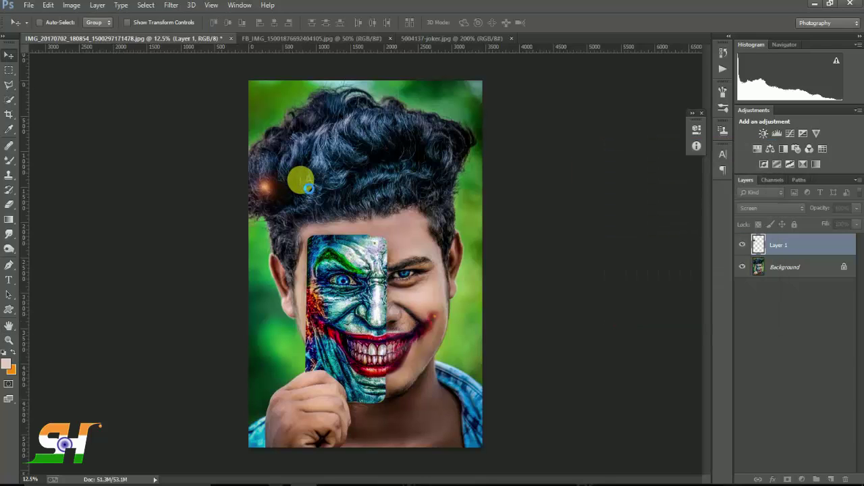
key("ctrl+t")
left_click_drag(320, 233, 555, 348)
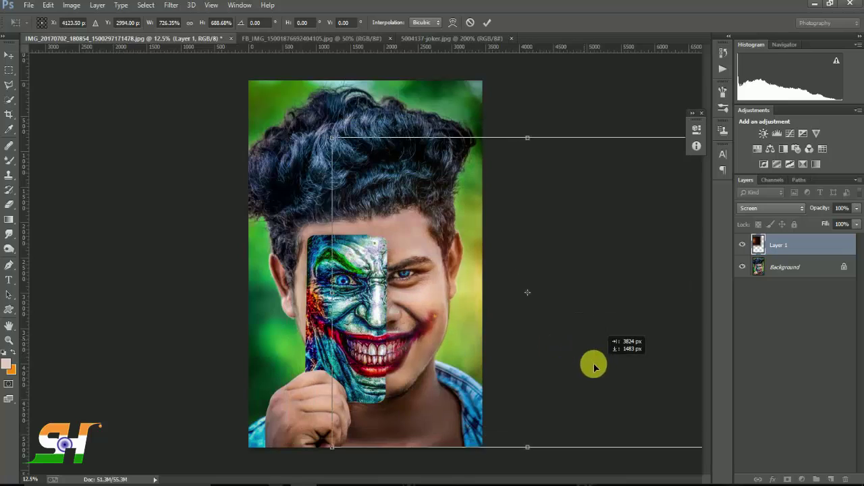
left_click_drag(555, 348, 340, 371)
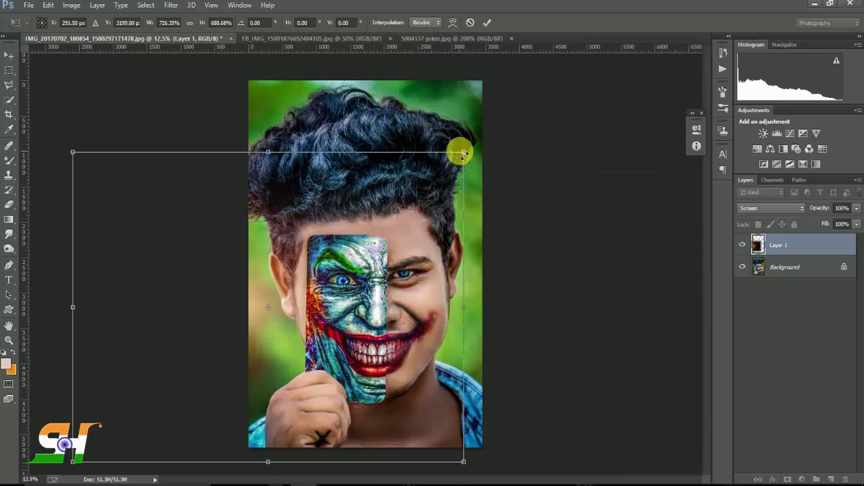
left_click_drag(463, 153, 515, 42)
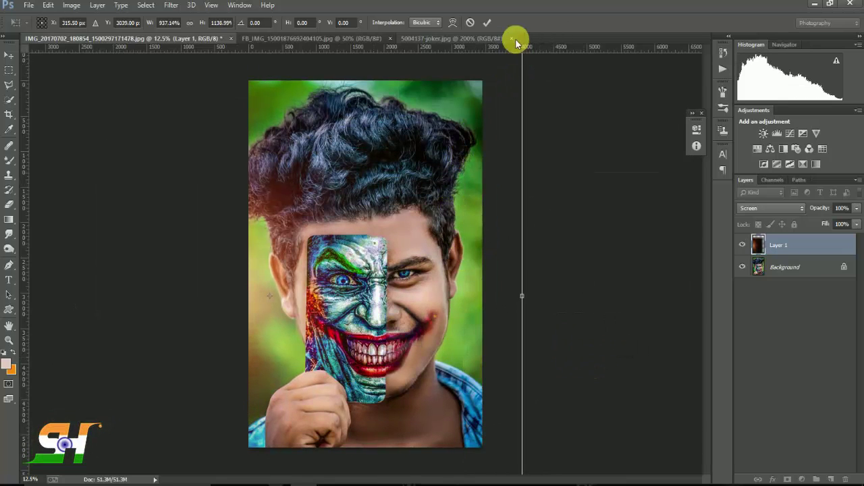
left_click(487, 22)
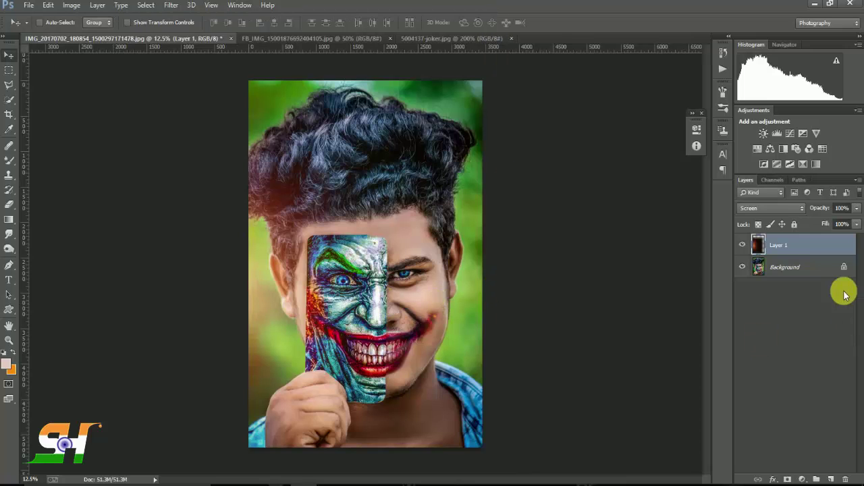
left_click(857, 208)
left_click_drag(853, 222, 841, 221)
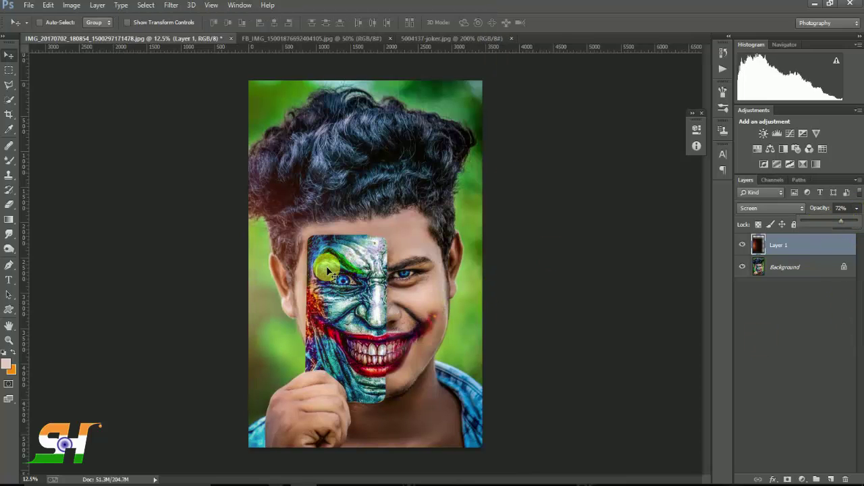
mouse_move(326, 270)
left_mouse_down()
mouse_move(412, 78)
mouse_move(487, 302)
mouse_move(491, 384)
mouse_move(488, 270)
mouse_move(383, 65)
mouse_move(381, 87)
left_mouse_up()
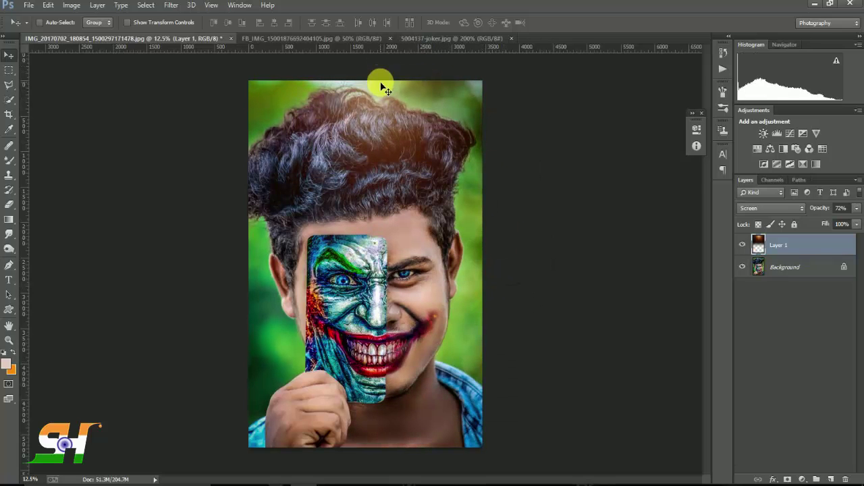
Widen the glow across the top of the hair and raise its opacity to 87%.
key("ctrl+t")
key("ctrl+minus")
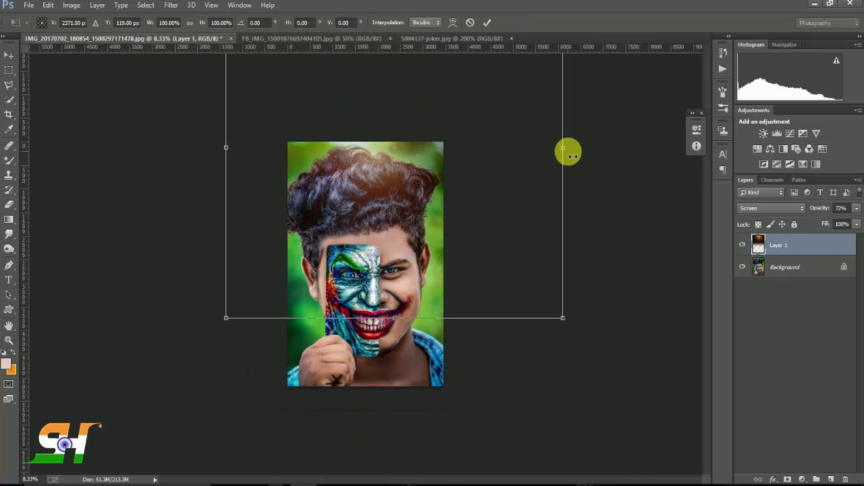
left_click_drag(567, 150, 678, 162)
mouse_move(617, 193)
left_mouse_down()
mouse_move(540, 280)
mouse_move(547, 217)
left_mouse_up()
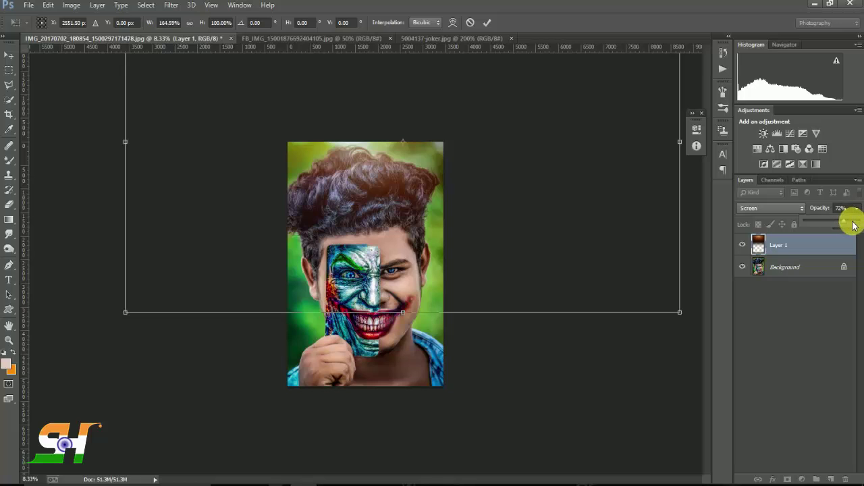
left_click_drag(852, 224, 854, 225)
mouse_move(585, 200)
left_mouse_down()
mouse_move(508, 298)
mouse_move(488, 170)
mouse_move(468, 166)
mouse_move(477, 120)
left_mouse_up()
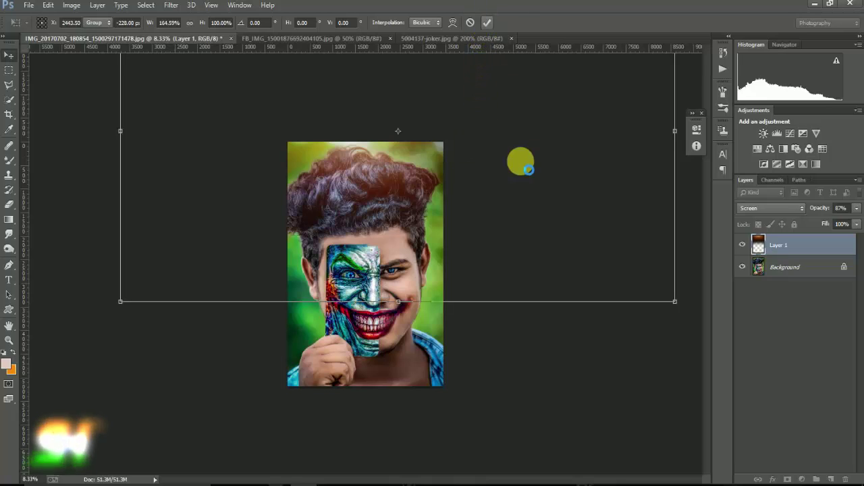
key("Return")
key("ctrl+minus")
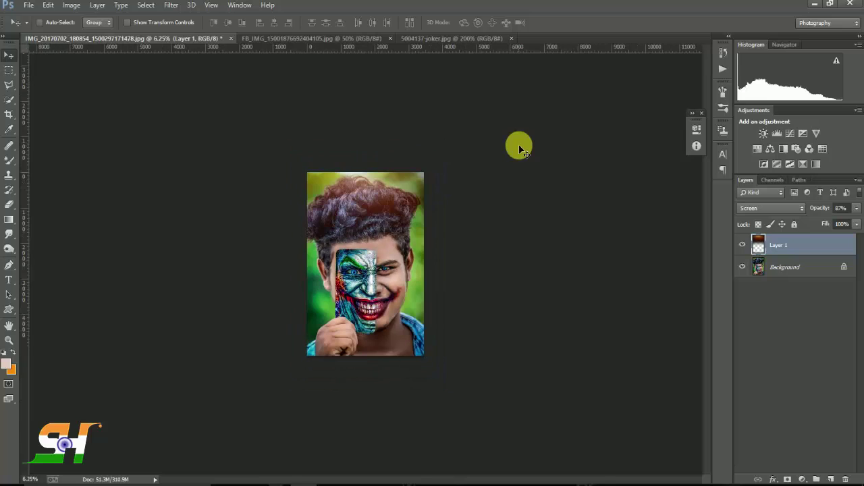
key("ctrl+plus")
key("ctrl+plus")
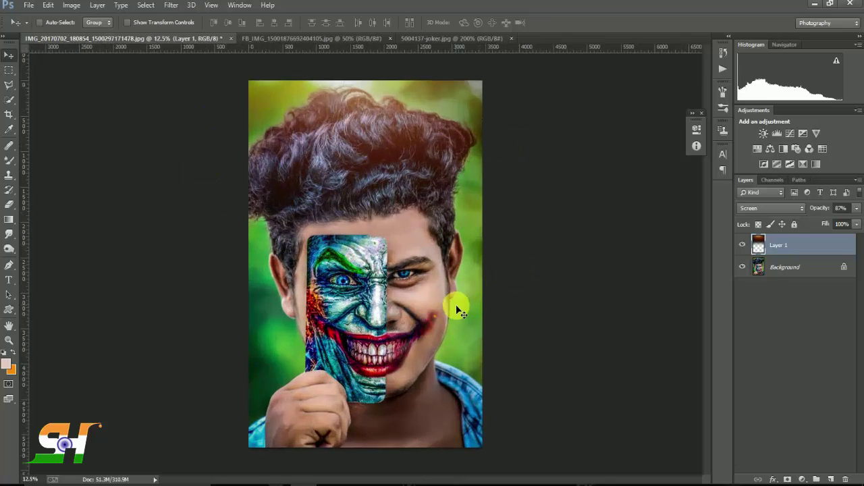
key("ctrl+plus")
key("ctrl+plus")
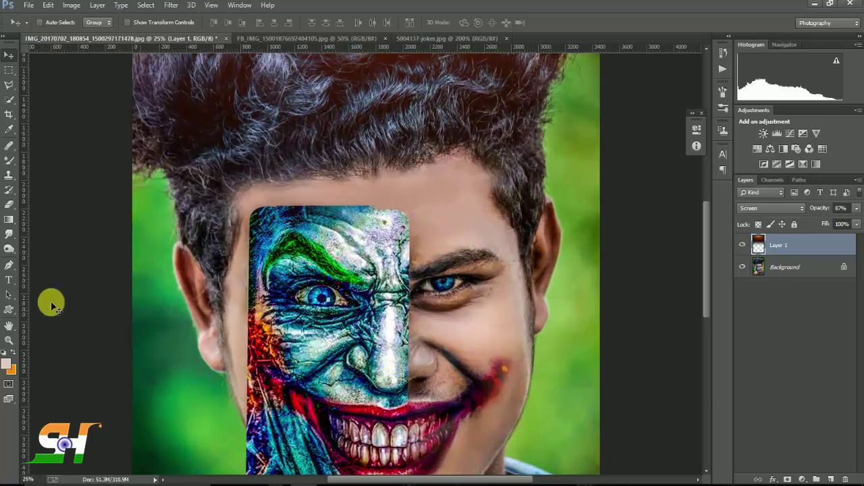
left_click(9, 233)
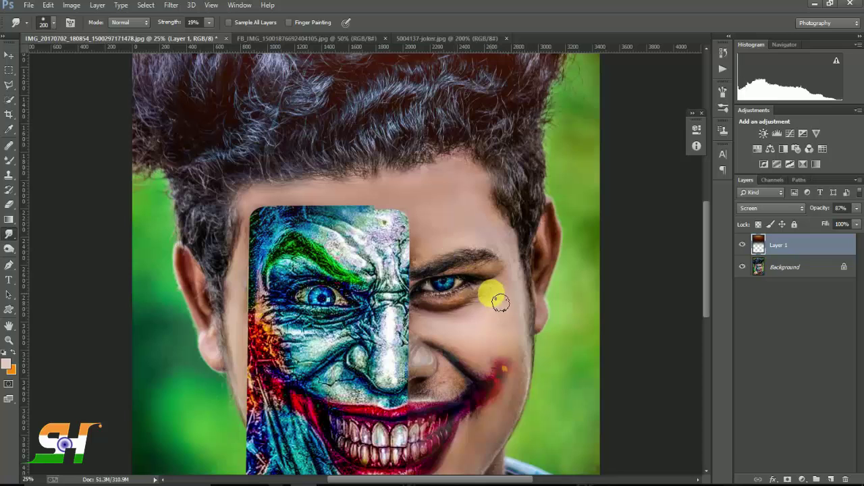
scroll(461, 270, "down", 2)
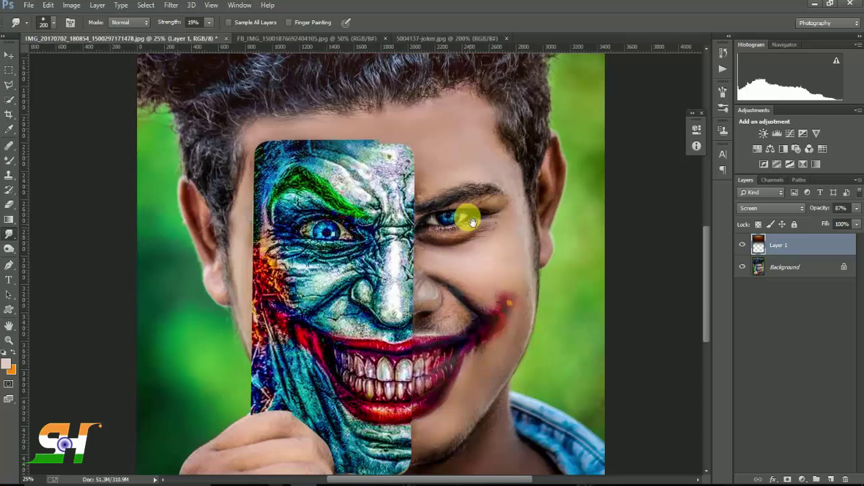
scroll(470, 223, "down", 1)
key("ctrl+minus")
key("ctrl+minus")
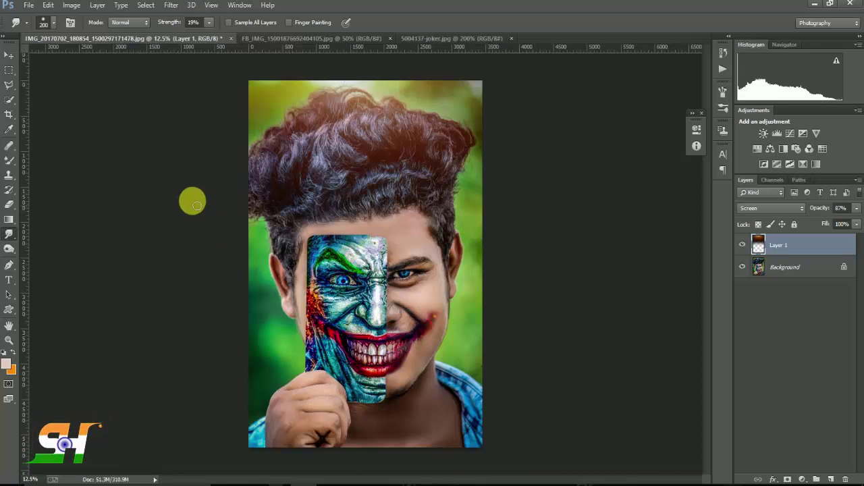
key("ctrl+minus")
left_click(8, 54)
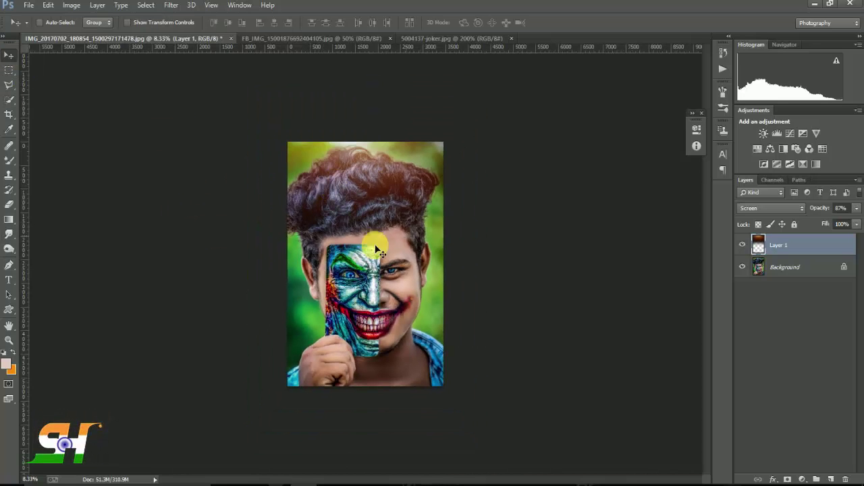